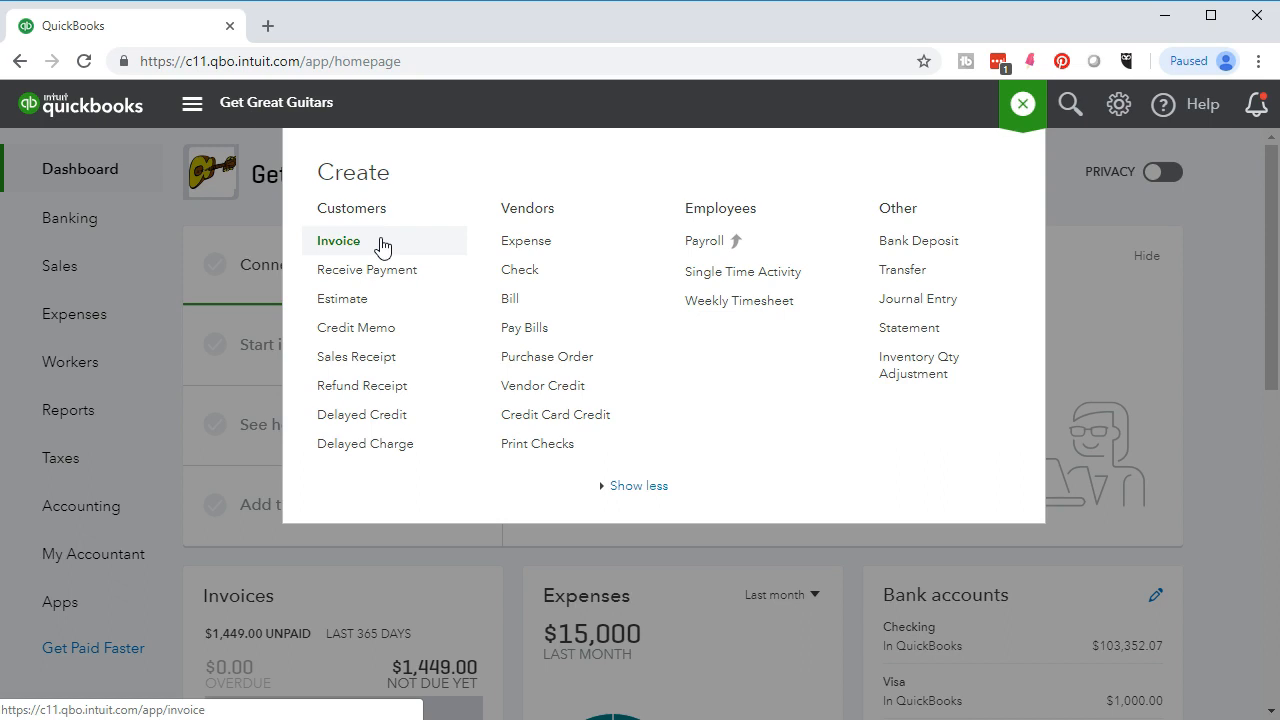
- Start a new invoice and add the typed customer name as a new customer
left_click(372, 246)
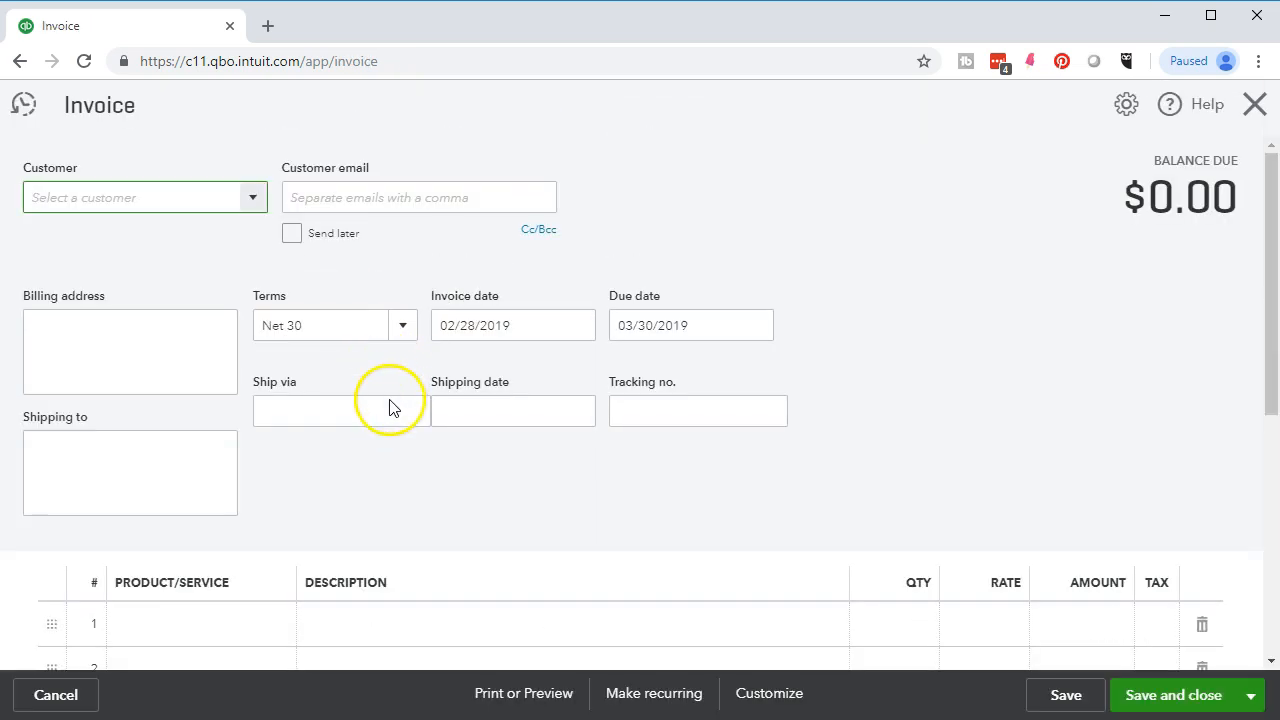
left_click(126, 193)
left_click(255, 197)
left_click(256, 198)
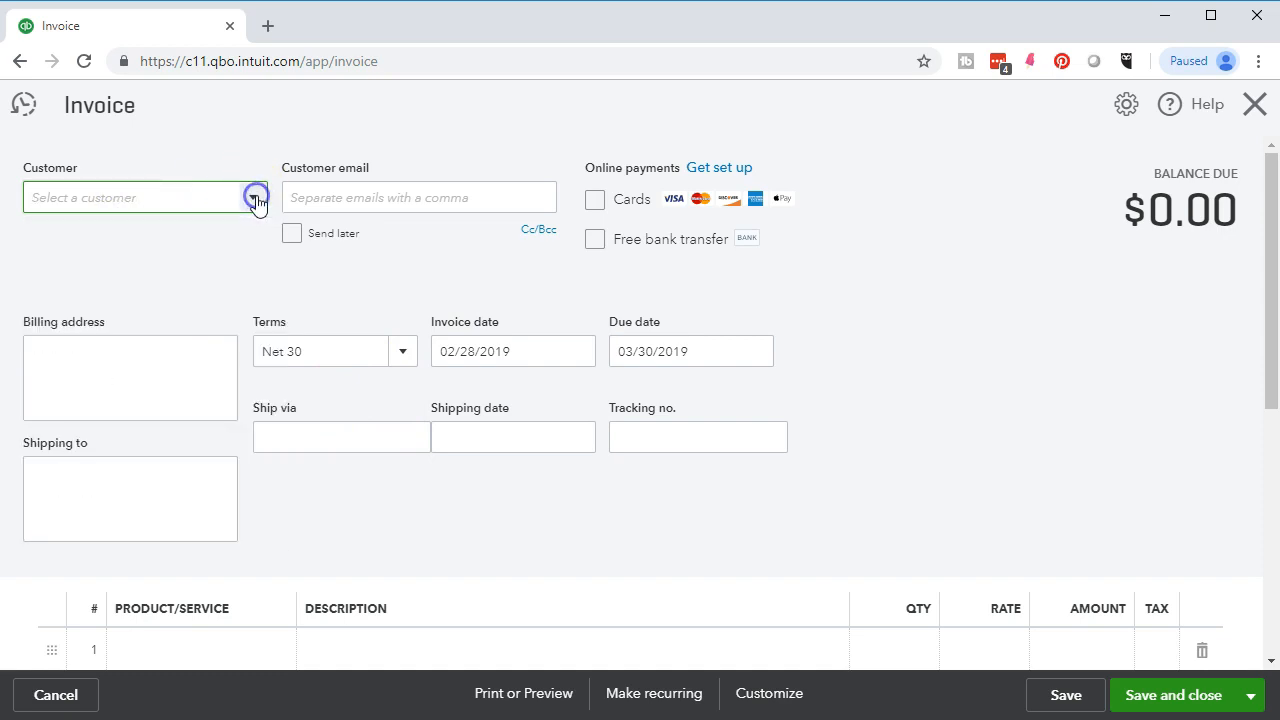
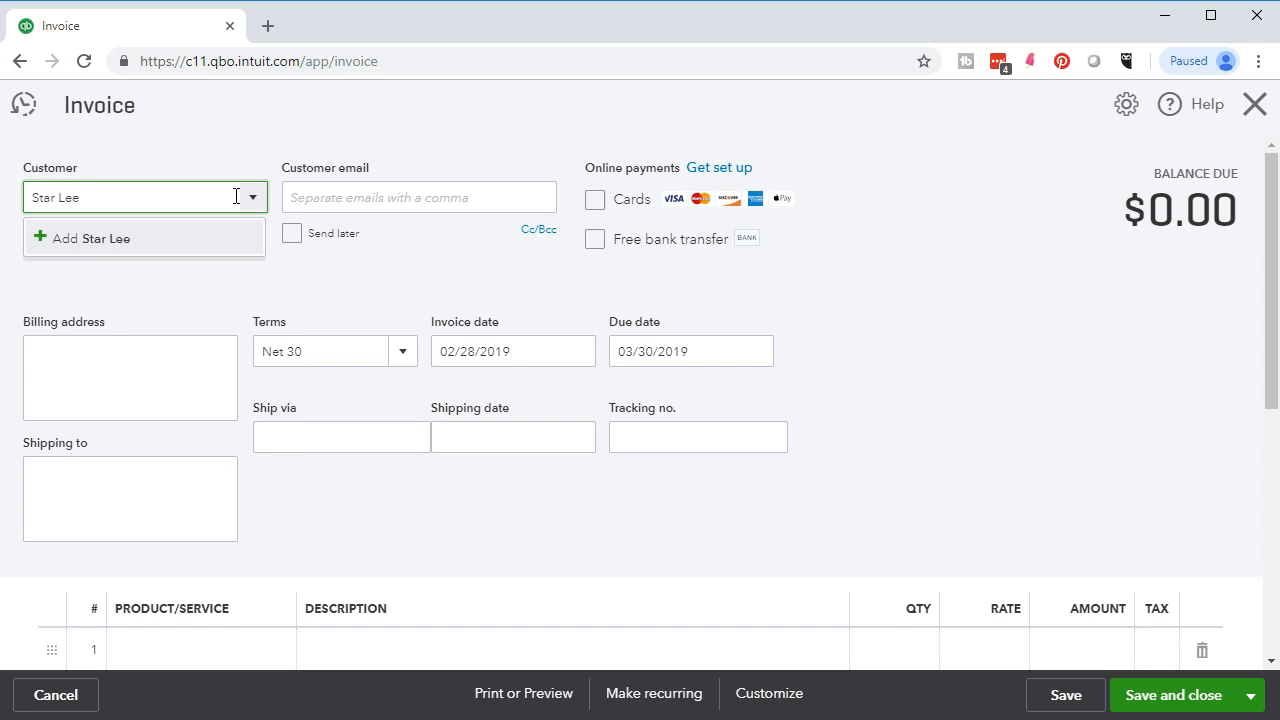
key("Return")
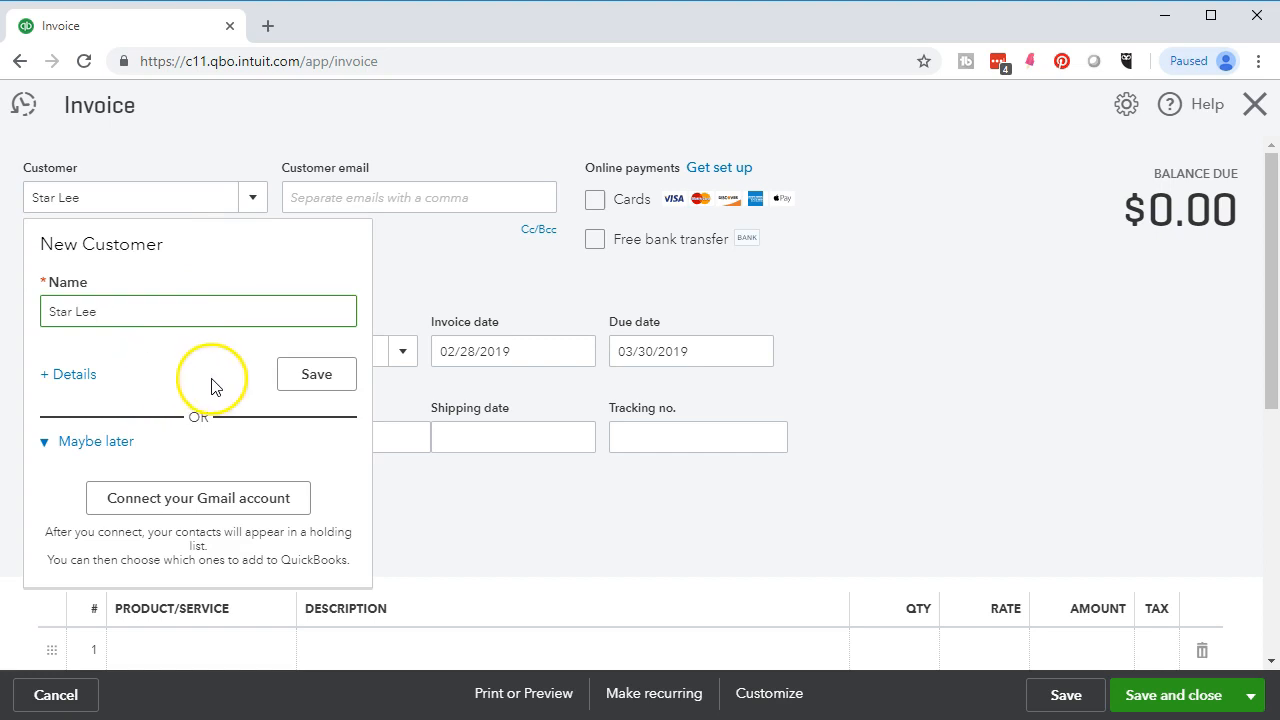
left_click(310, 374)
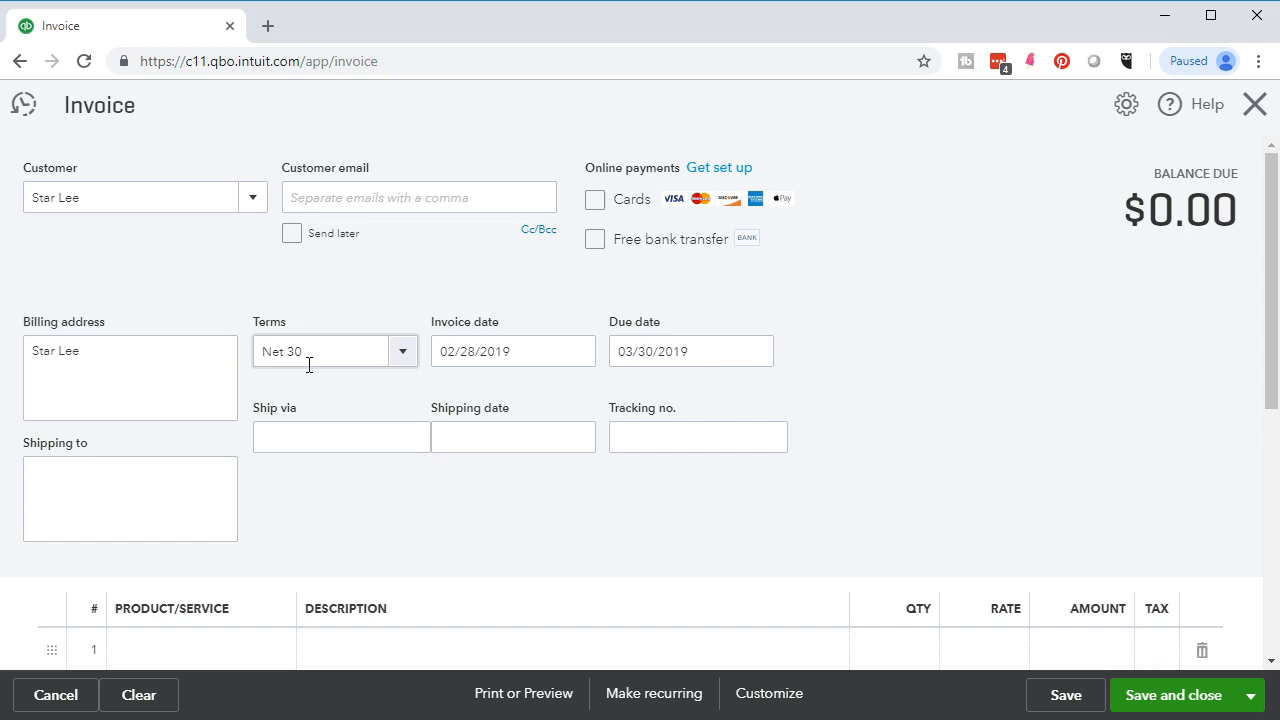
- Confirm the invoice terms stay Net 30 and go to product line 1
key("Tab")
key("Tab")
key("Tab")
key("Tab")
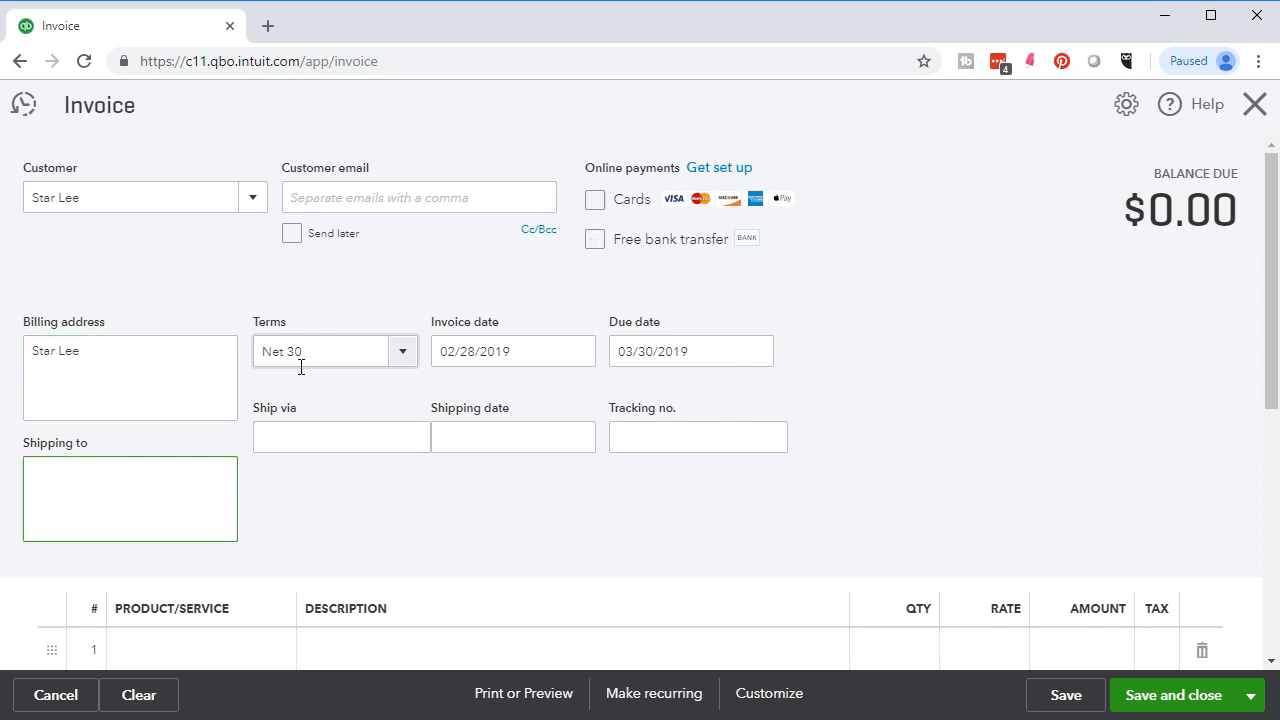
left_click(326, 351)
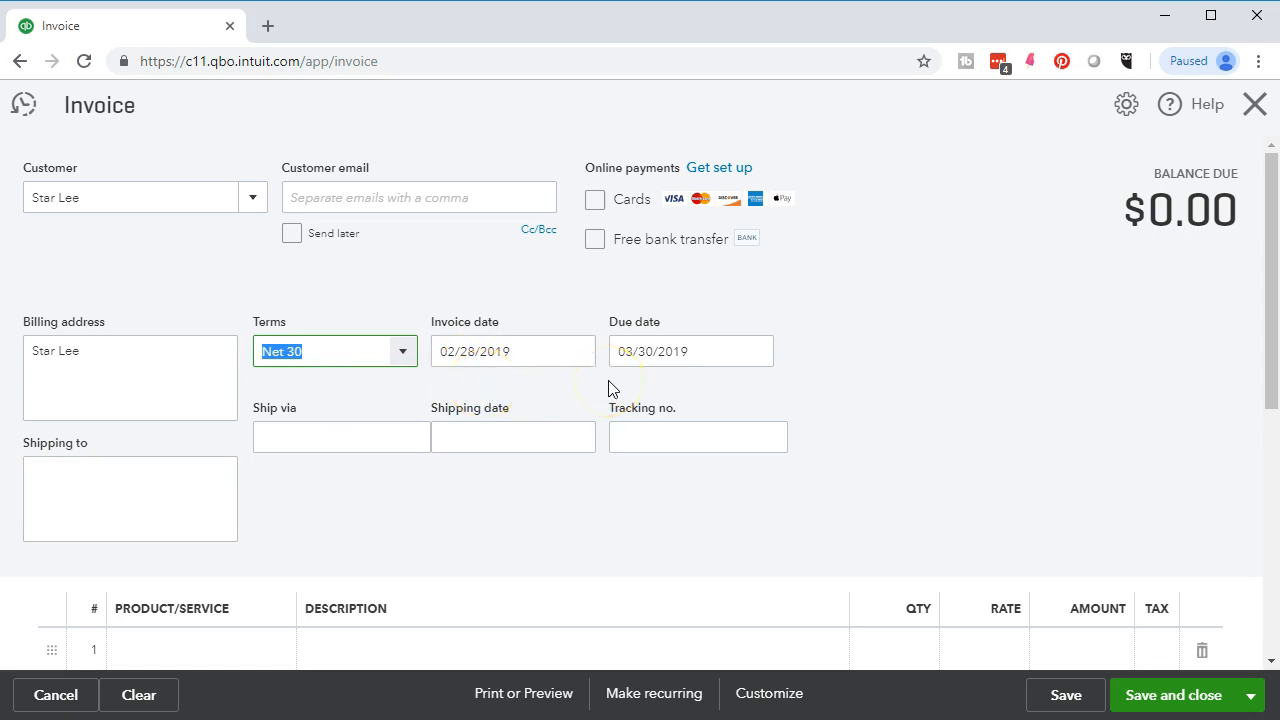
scroll(612, 388, "down", 1)
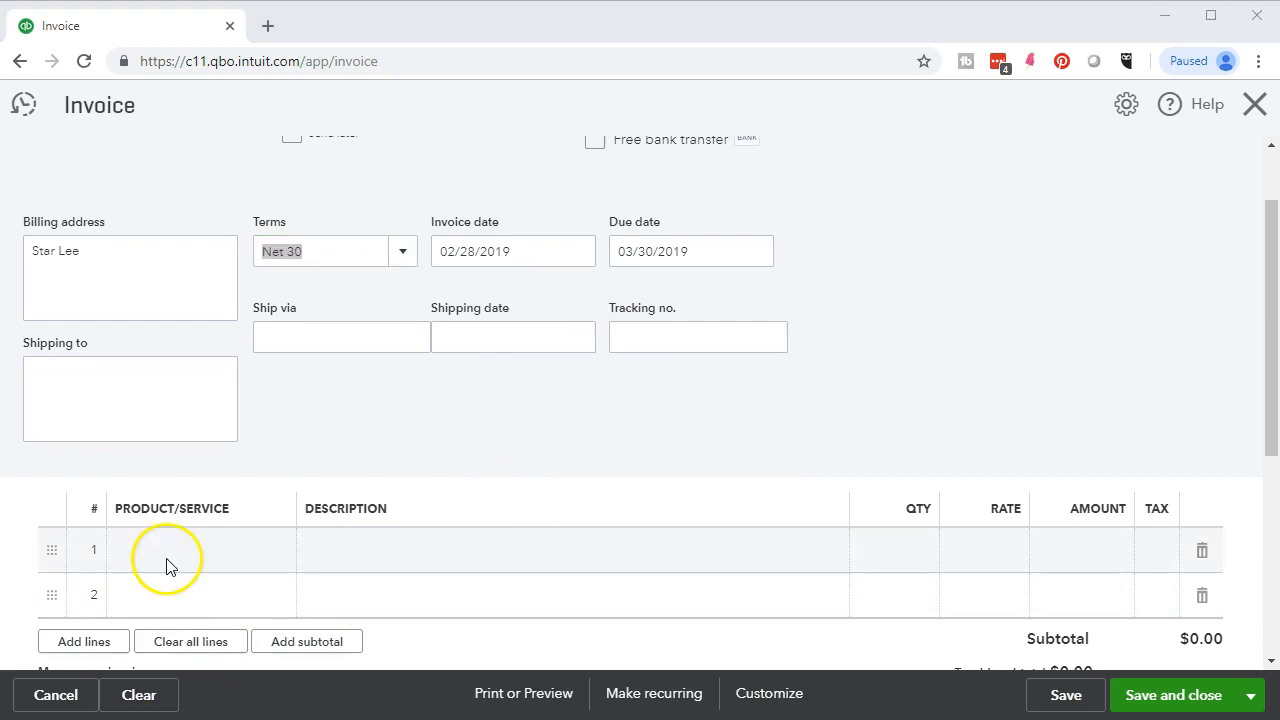
left_click(166, 566)
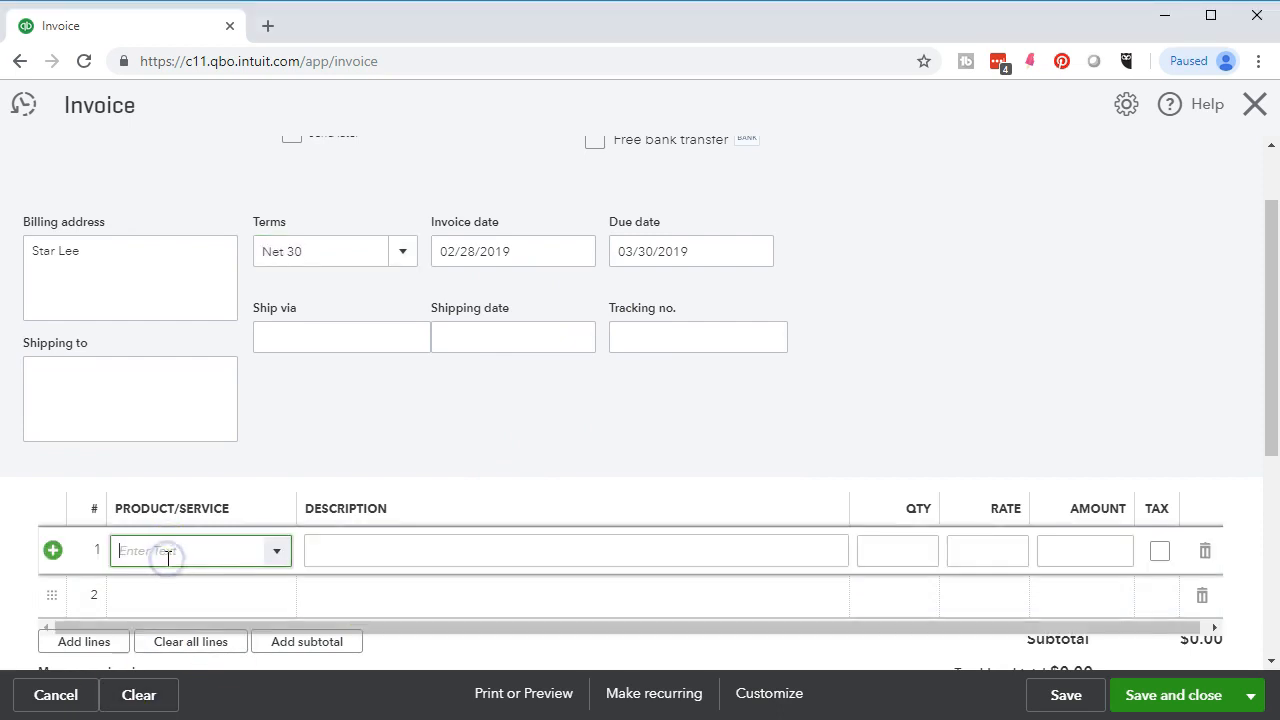
- Enter 'Jody Guitar Lessons' as a new product name on line 1
scroll(340, 452, "down", 1)
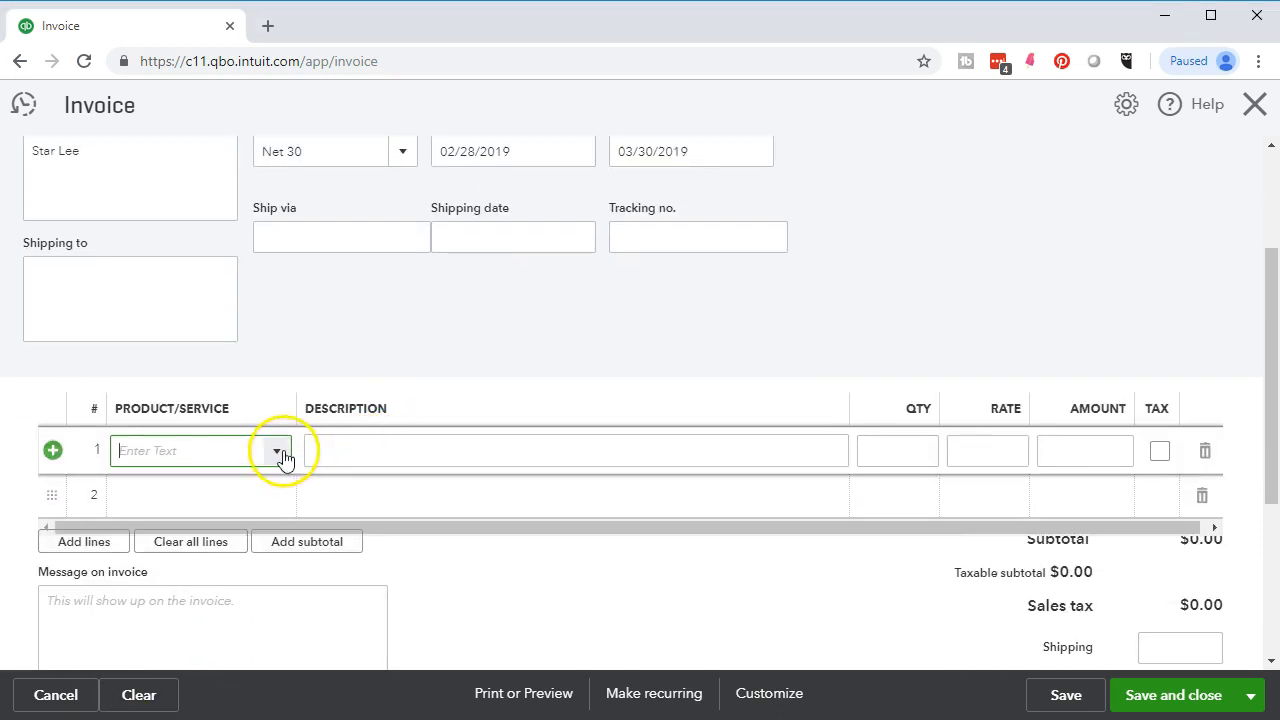
left_click(280, 455)
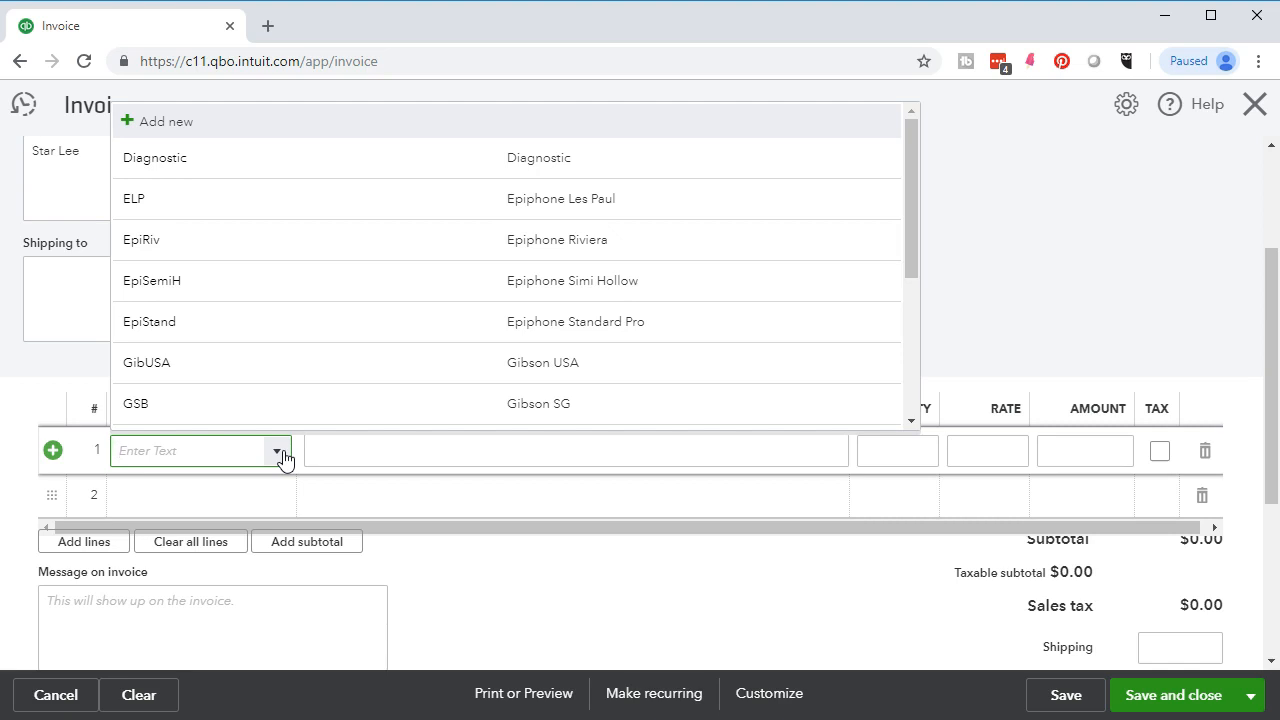
type("Jody Guite")
type("r")
key("BackSpace")
key("BackSpace")
key("BackSpace")
key("BackSpace")
type("tar Le")
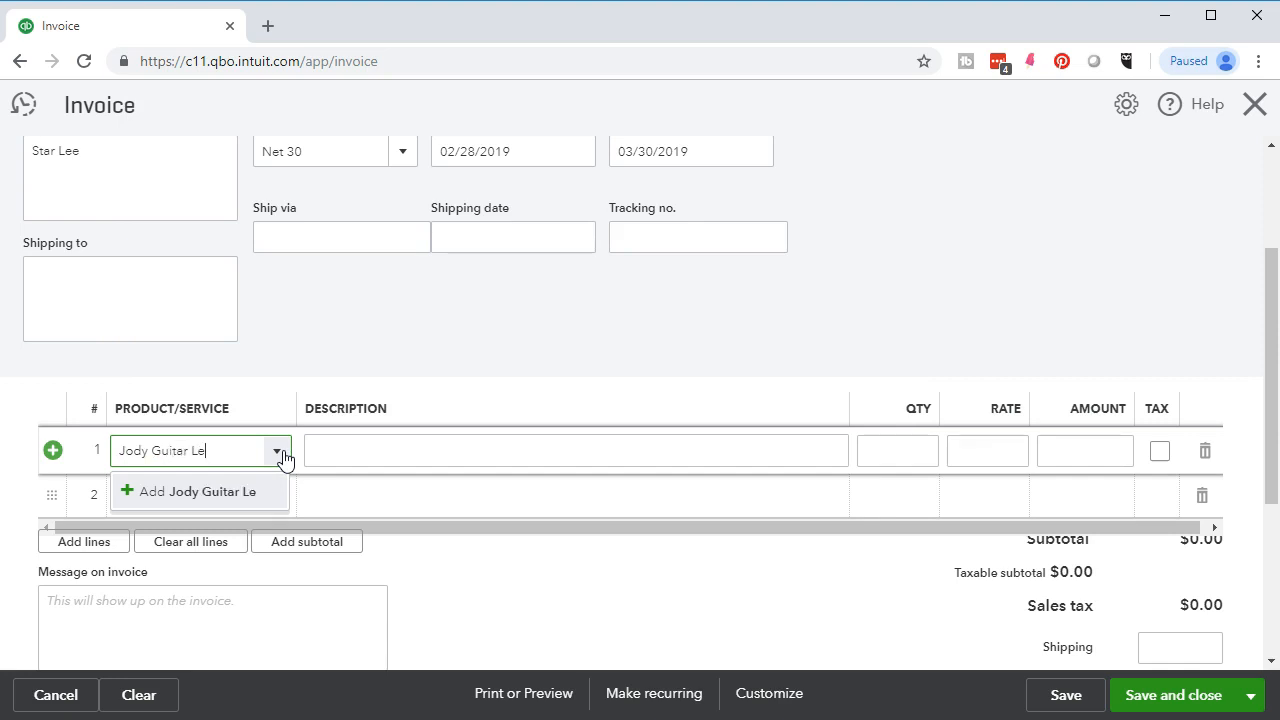
type("ssons")
key("Return")
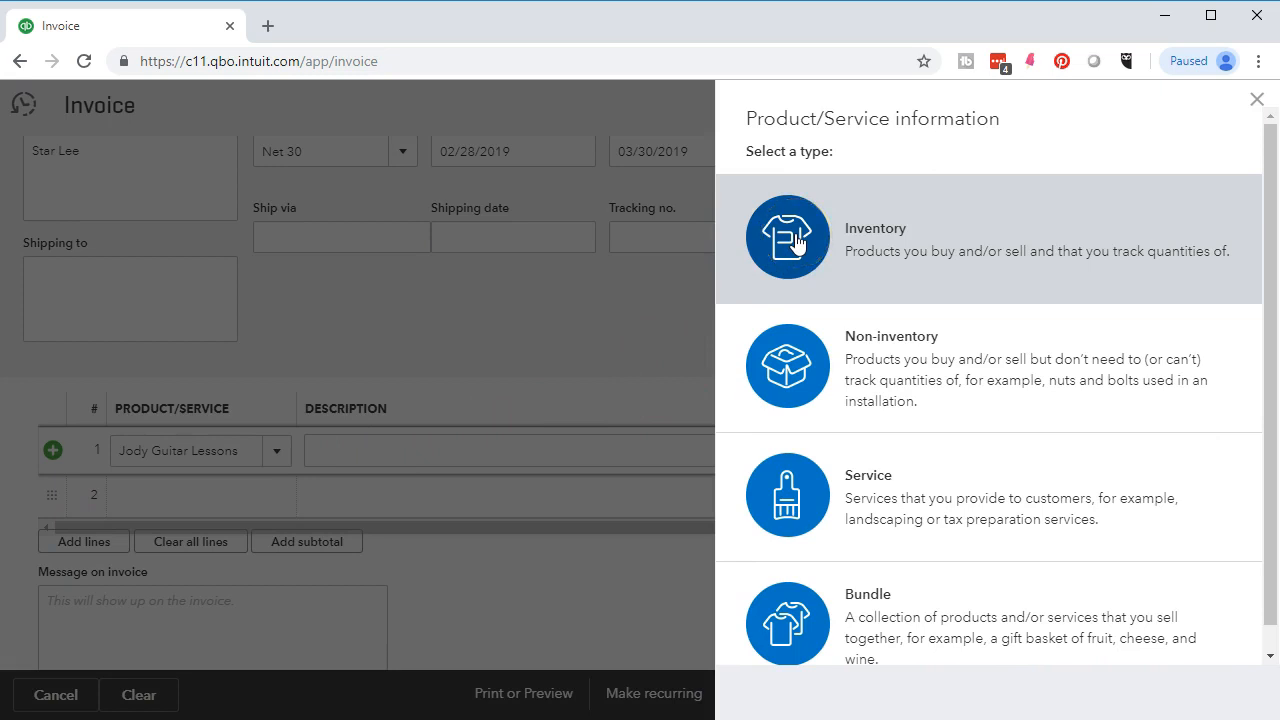
- Make the item a Service and copy its name into the sales description
left_click(764, 502)
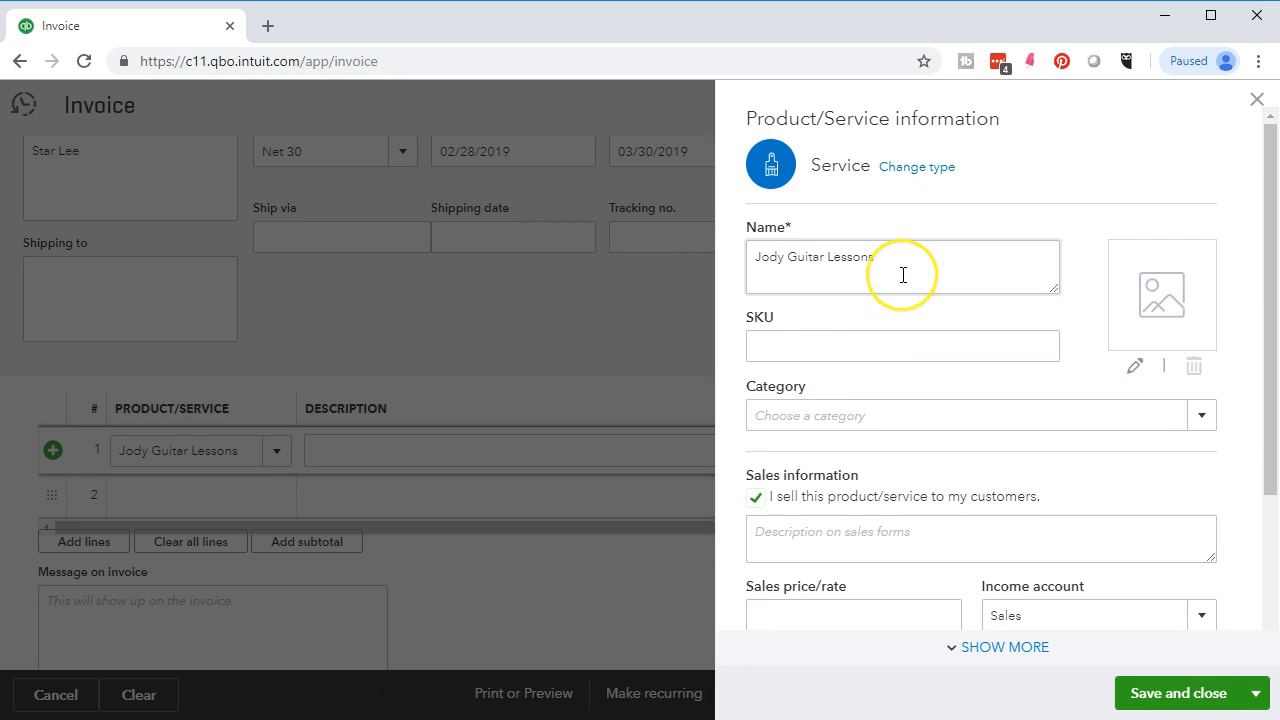
left_click(903, 259)
left_click_drag(903, 259, 737, 263)
key("ctrl+c")
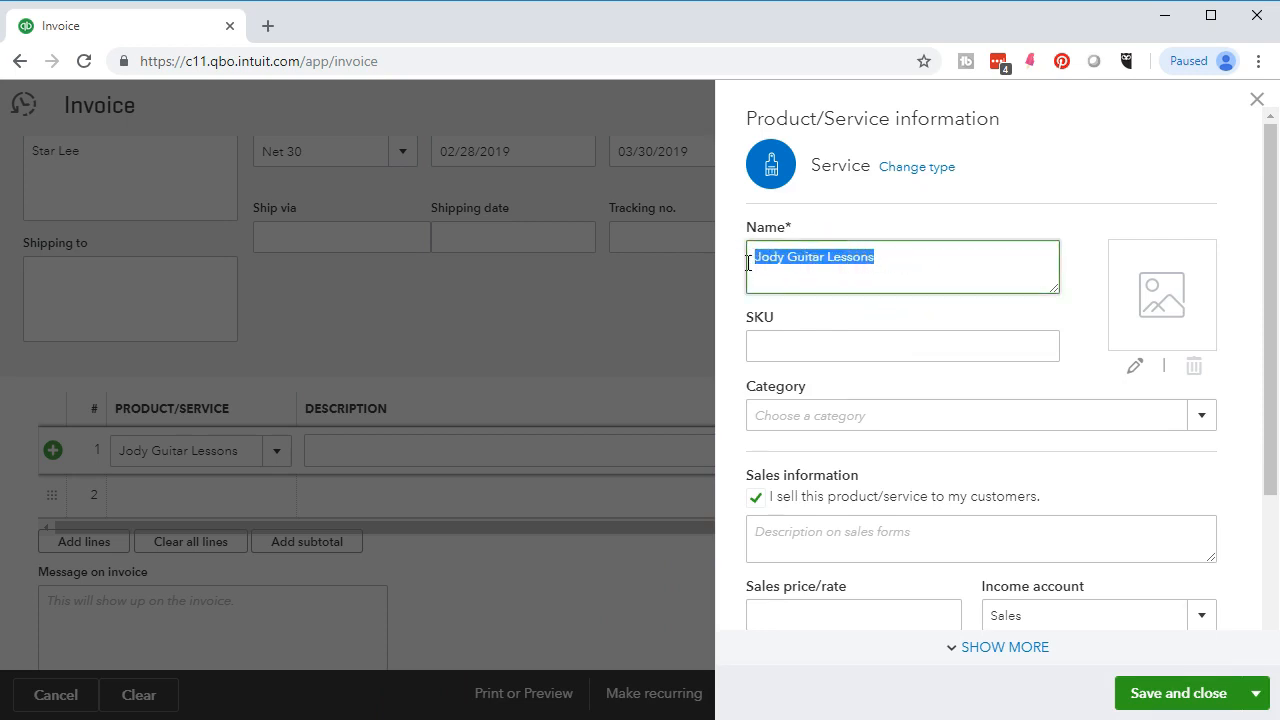
scroll(808, 360, "down", 1)
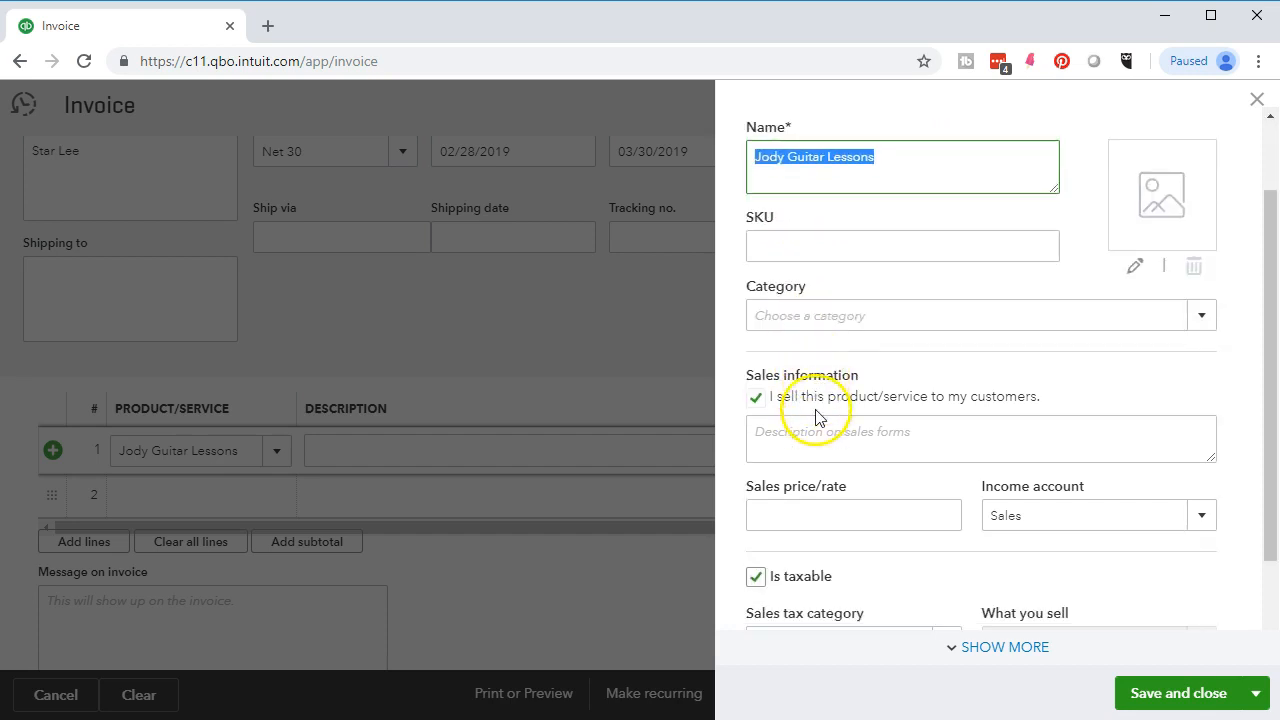
scroll(815, 415, "down", 1)
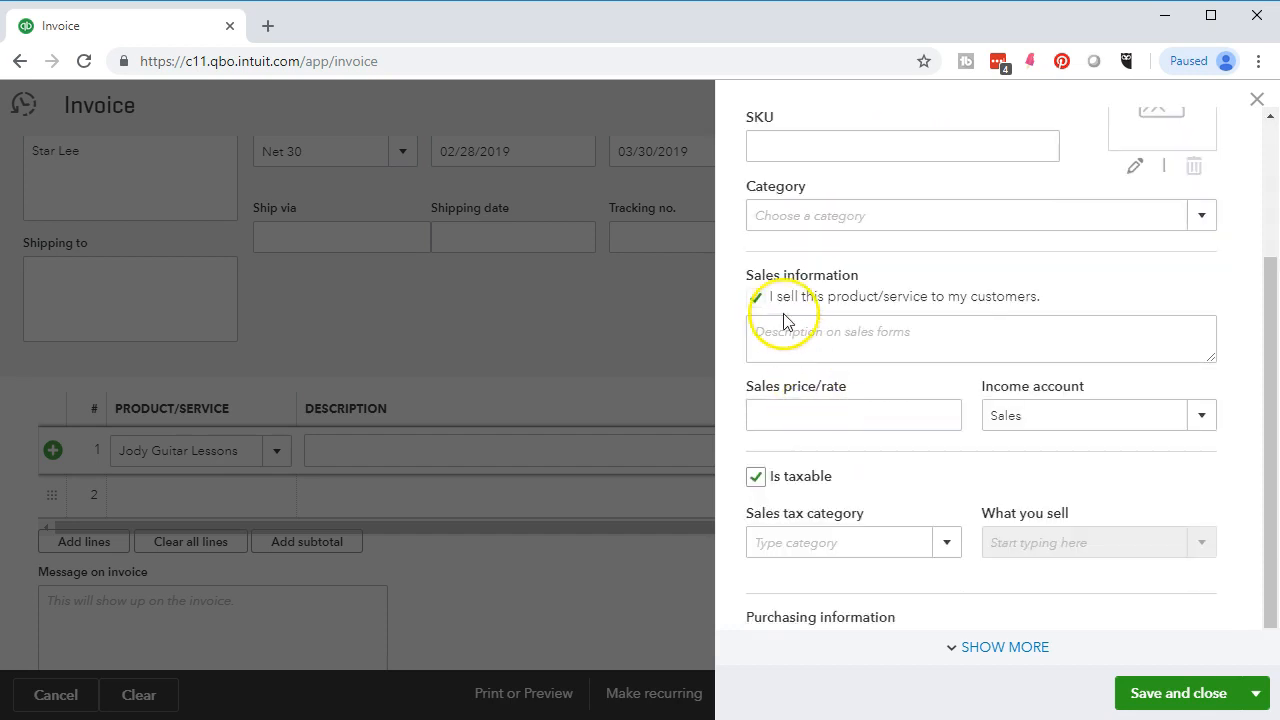
left_click(876, 352)
left_click(834, 351)
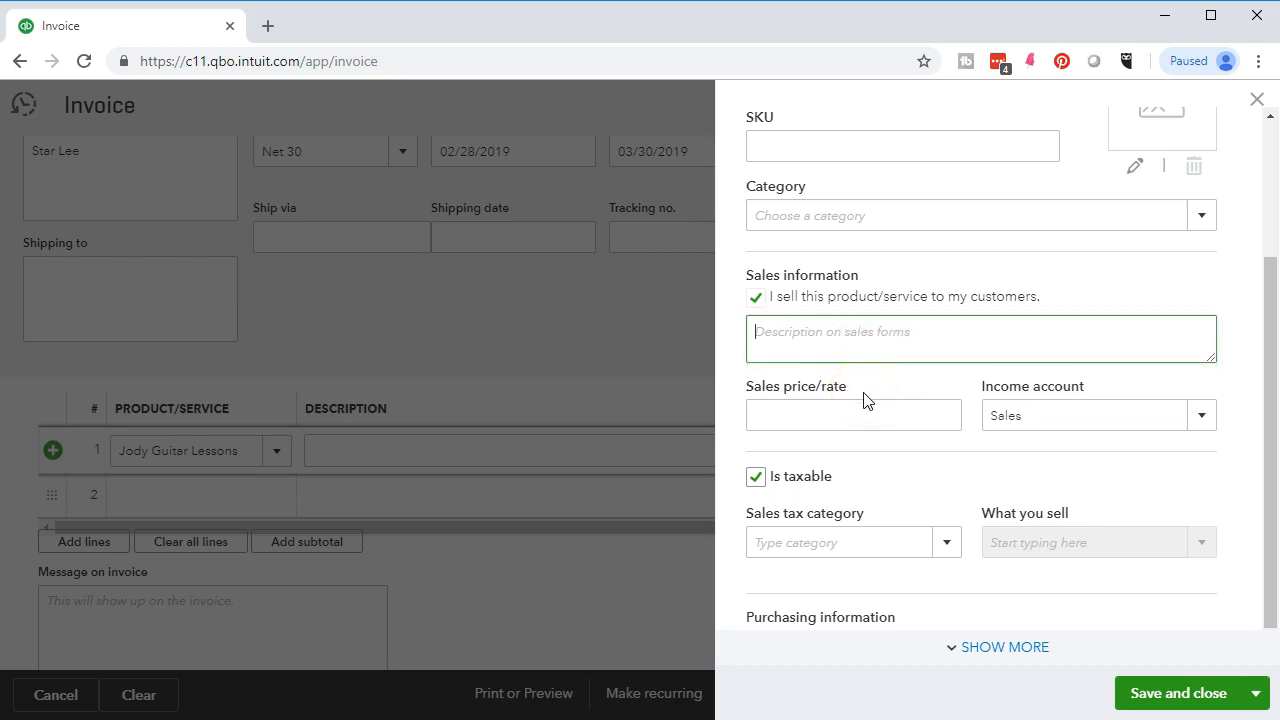
key("ctrl+v")
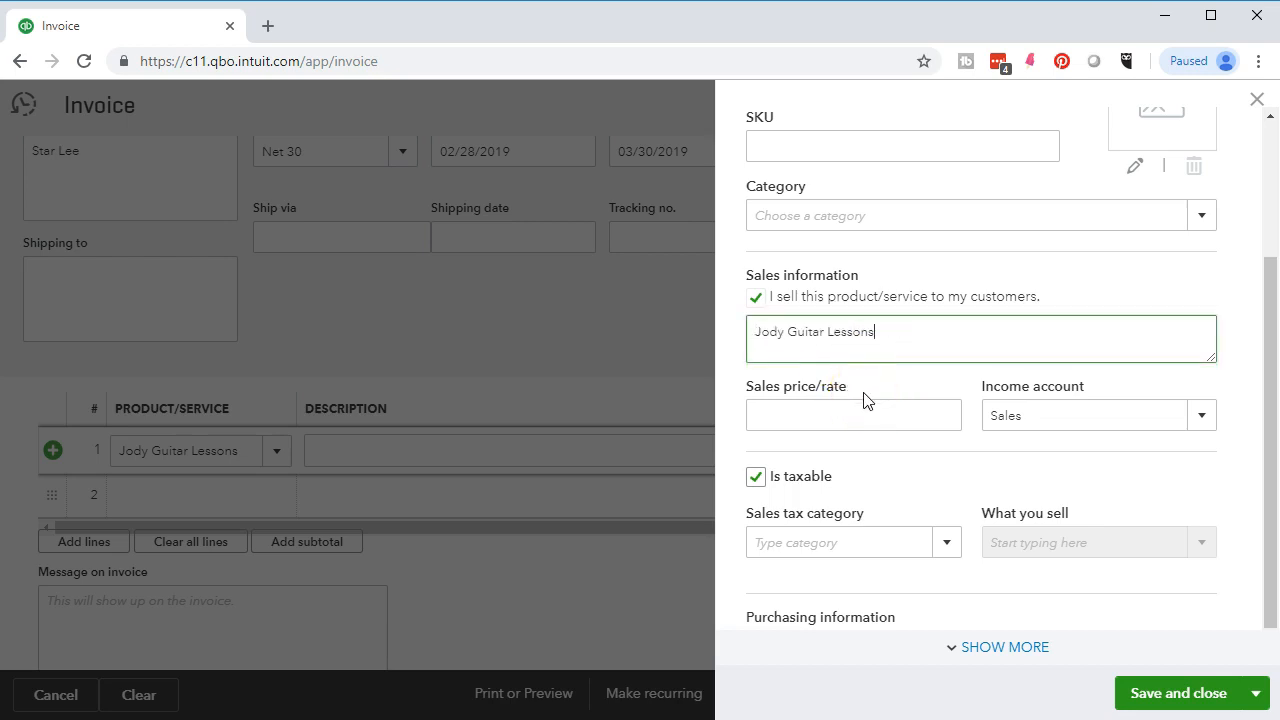
- Set the sales price to 190 and review the income account list
left_click(848, 410)
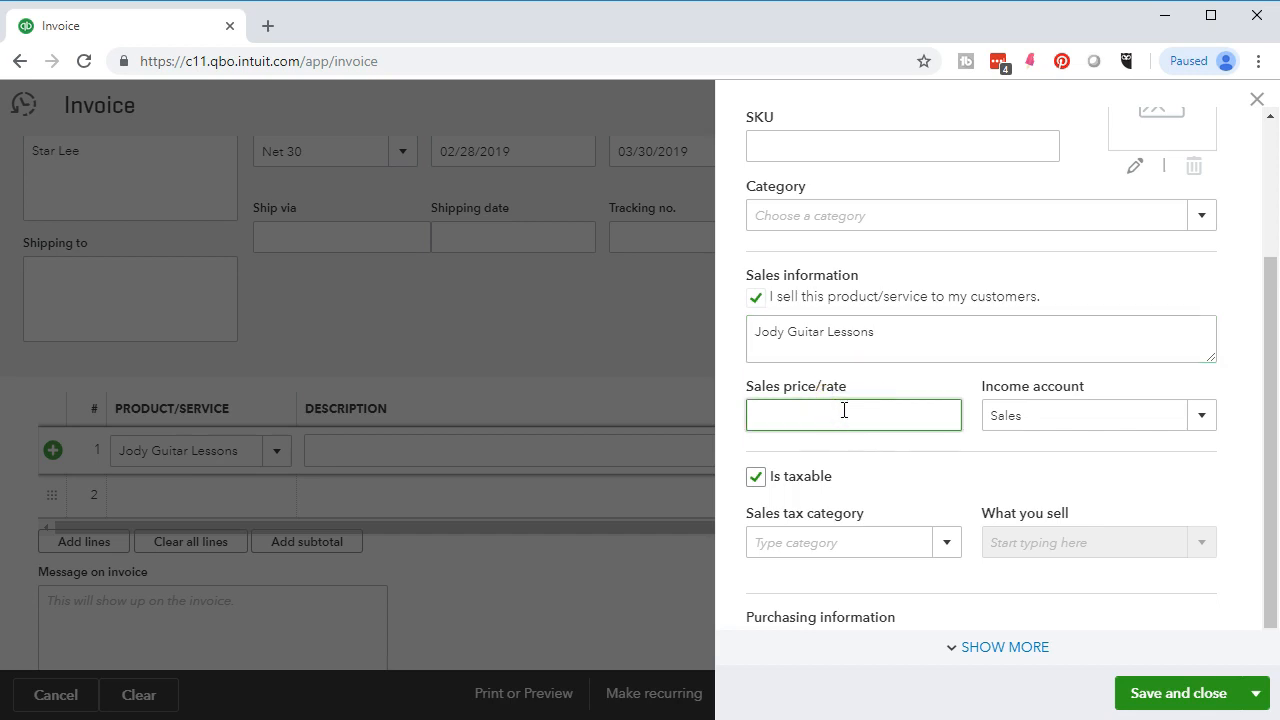
type("190")
key("Tab")
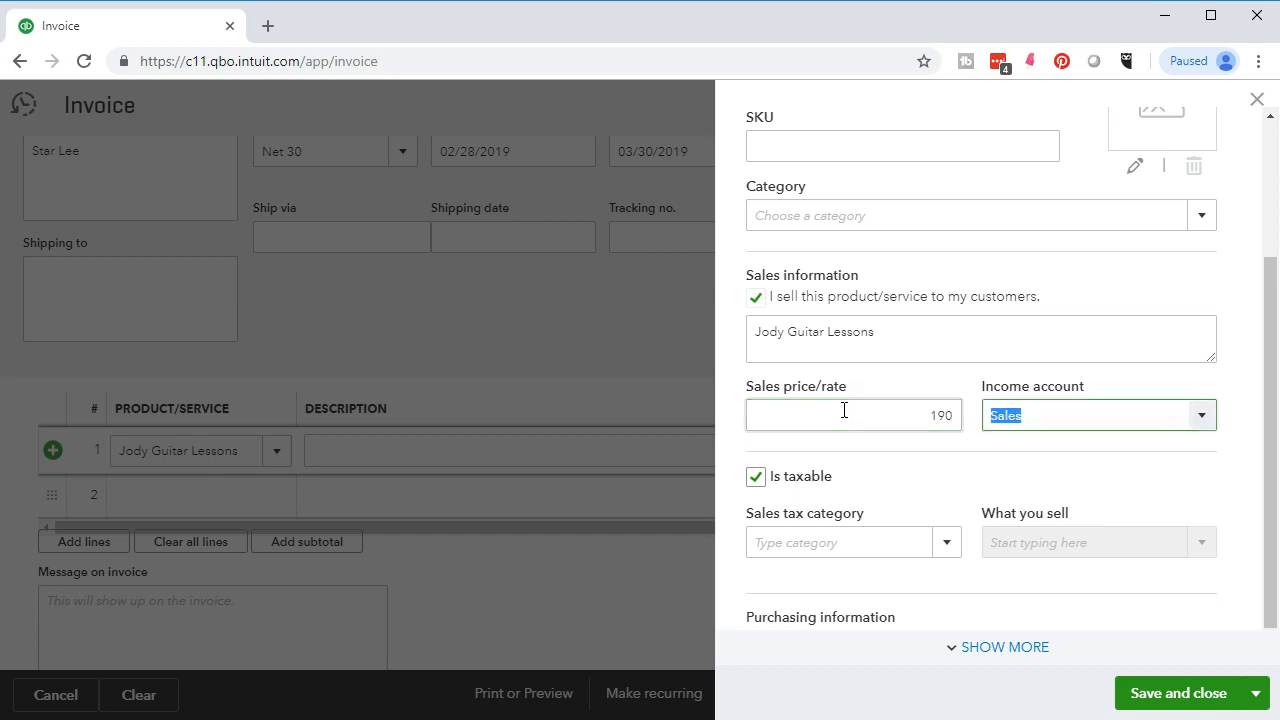
left_click(1000, 452)
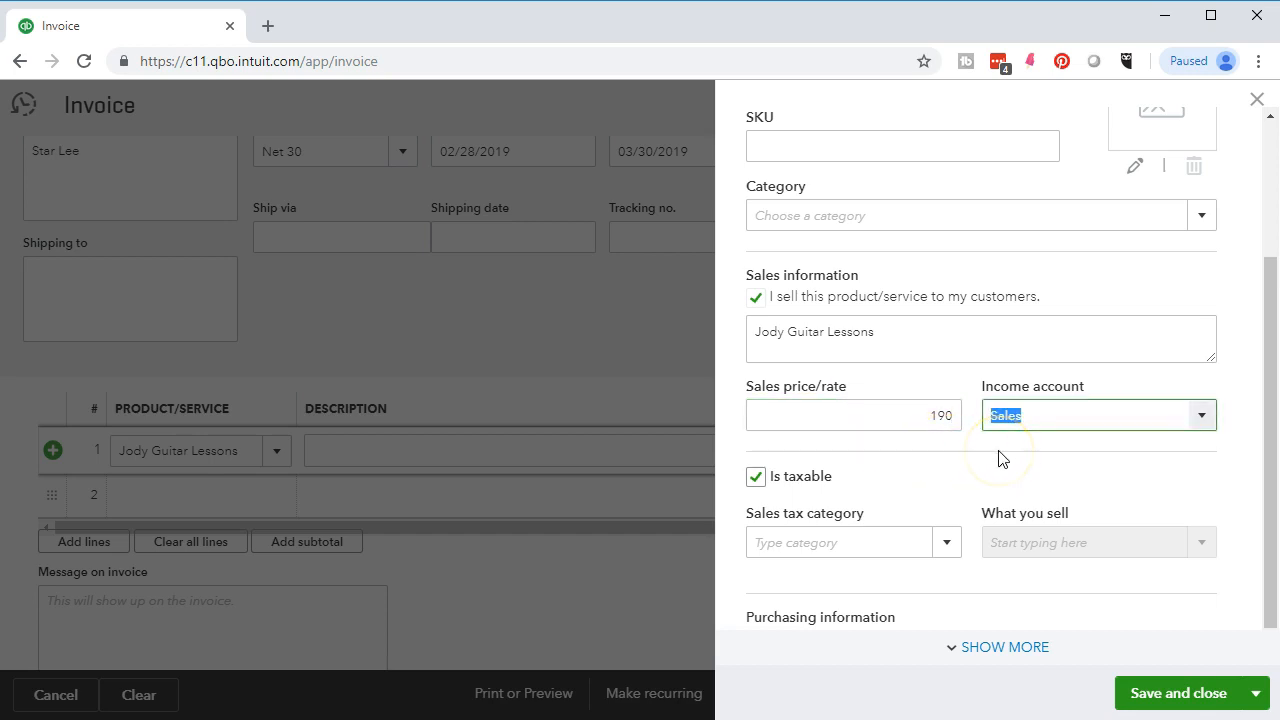
left_click(1203, 415)
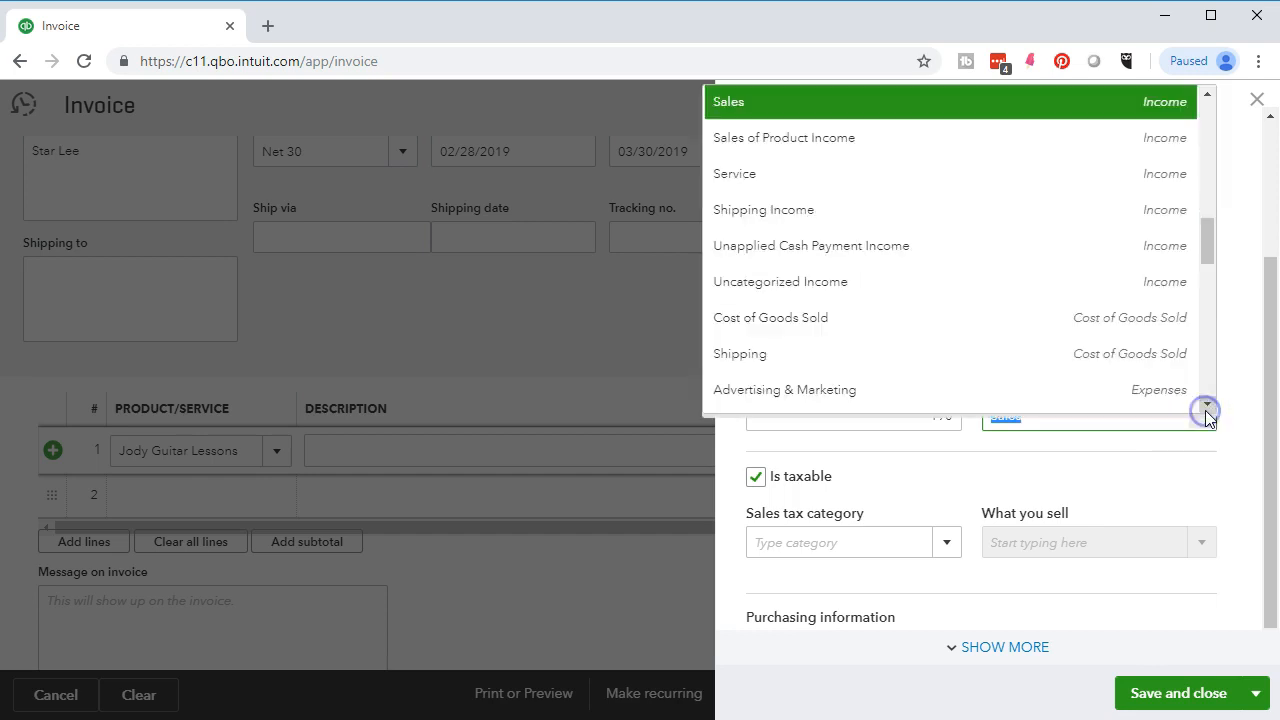
scroll(1137, 340, "up", 1)
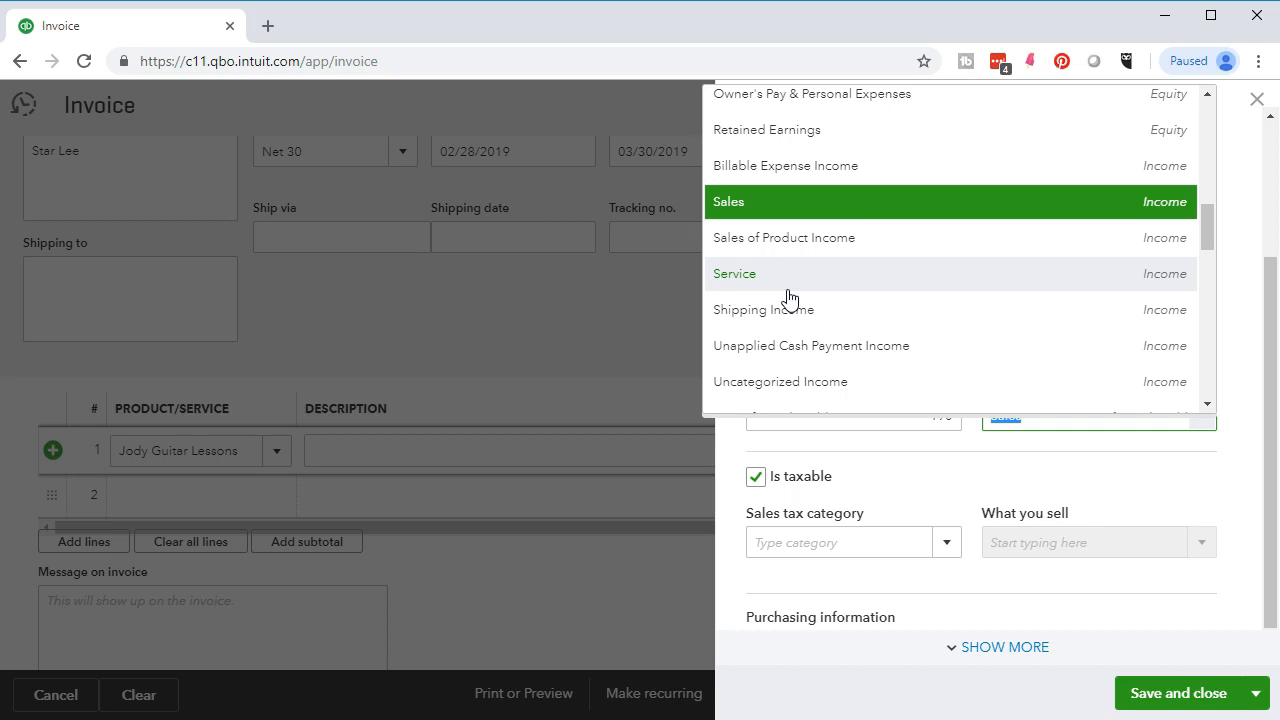
left_click(1203, 418)
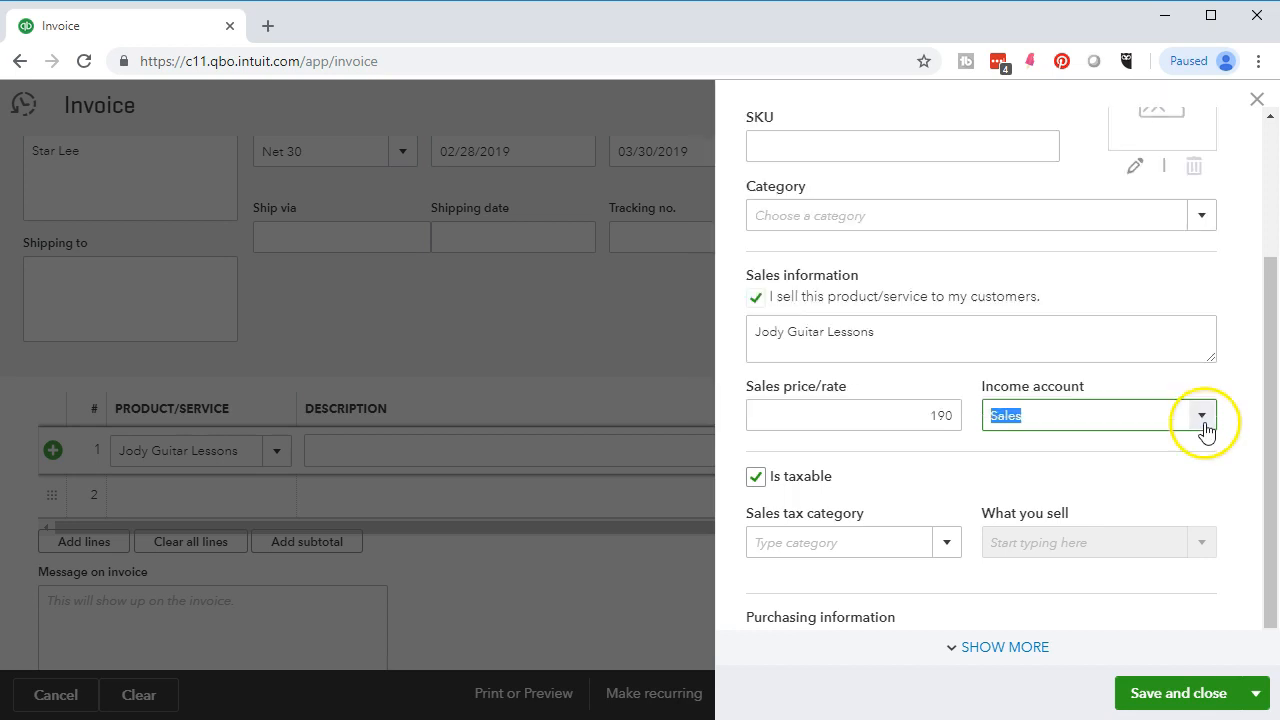
- Post the service to Service income, mark it non-taxable, and save it onto line 1
left_click(1204, 423)
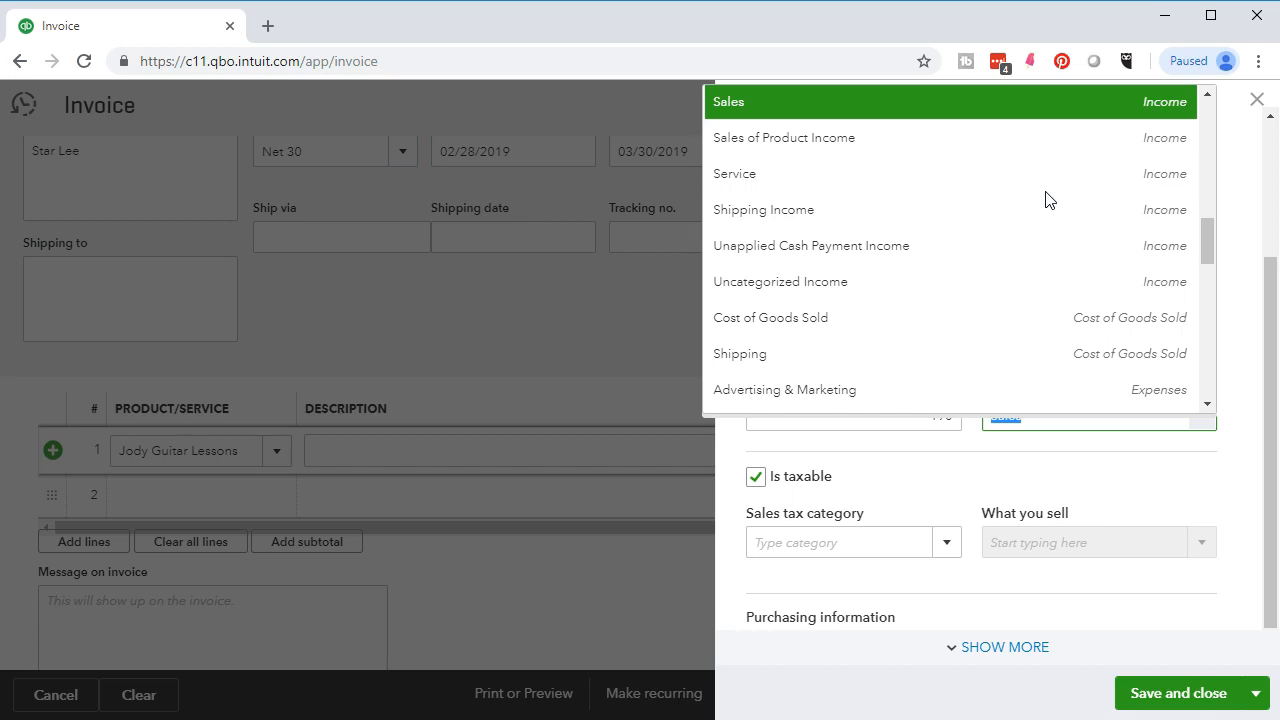
left_click(767, 182)
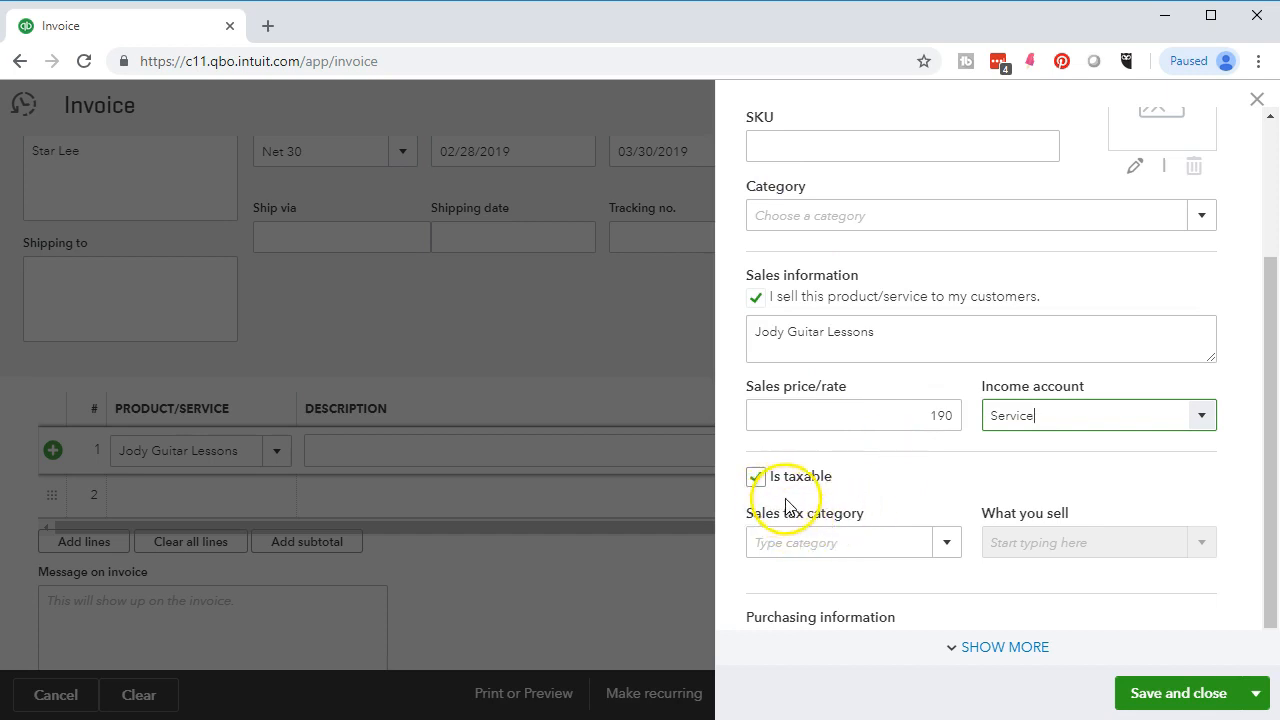
left_click(755, 476)
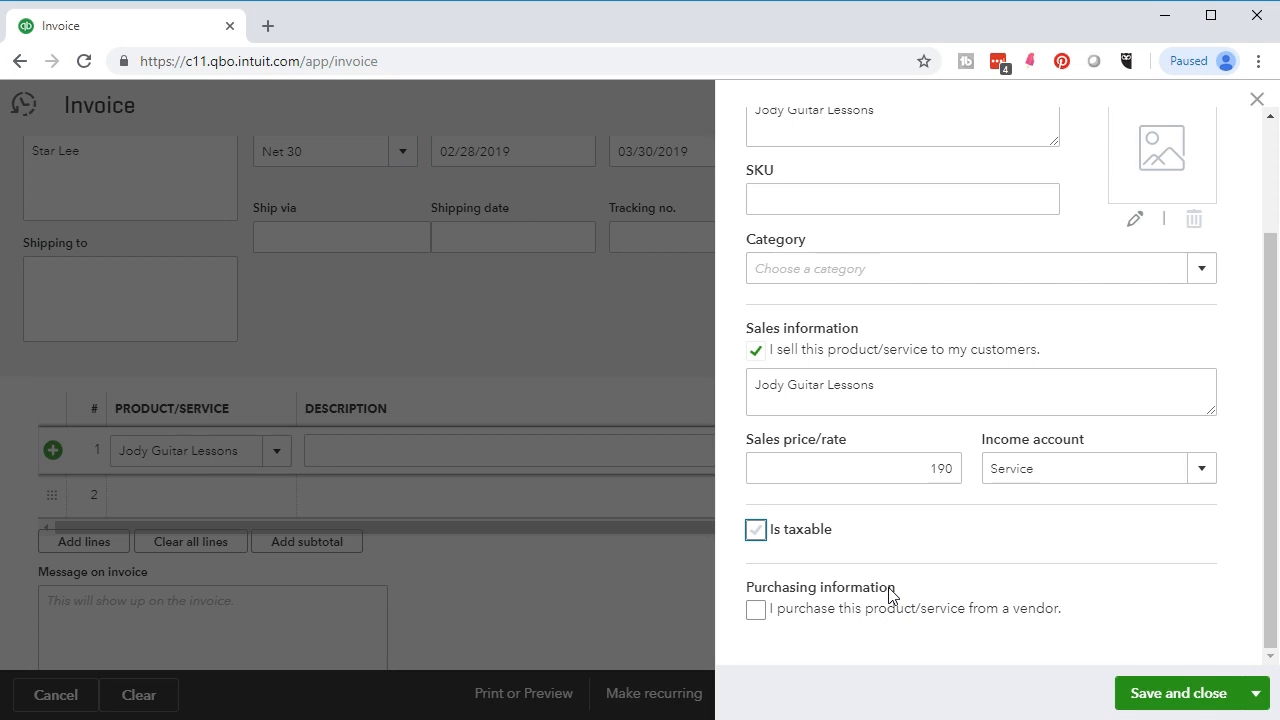
left_click(848, 684)
left_click(1159, 697)
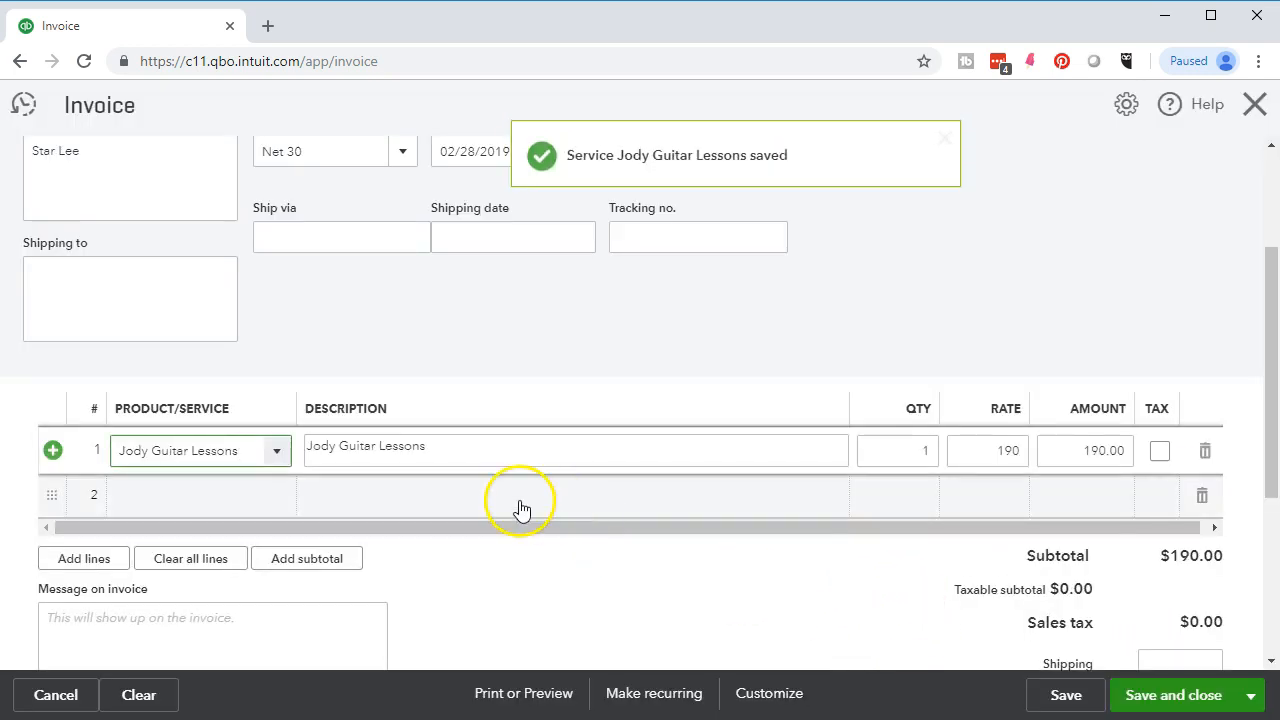
key("Tab")
- Set line 1 quantity to 5 ($950.00) and save invoice 1016 with Save and new
key("Tab")
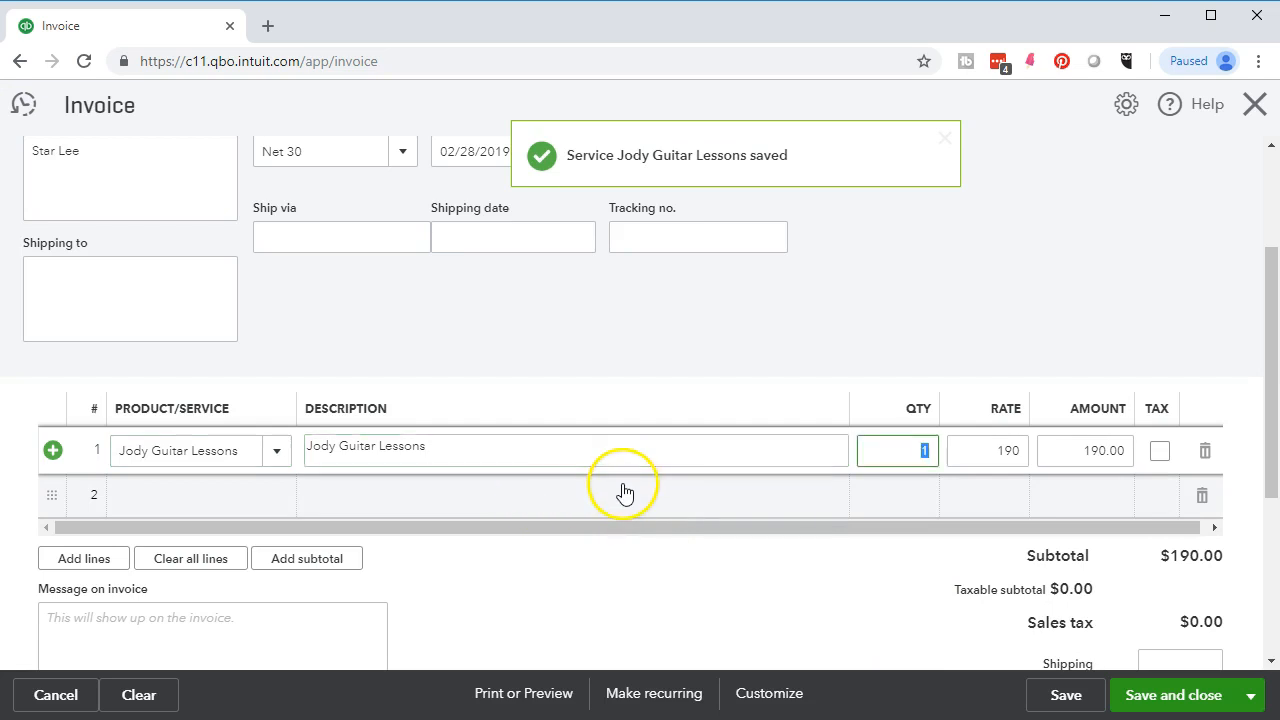
left_click(923, 449)
type("5")
key("Tab")
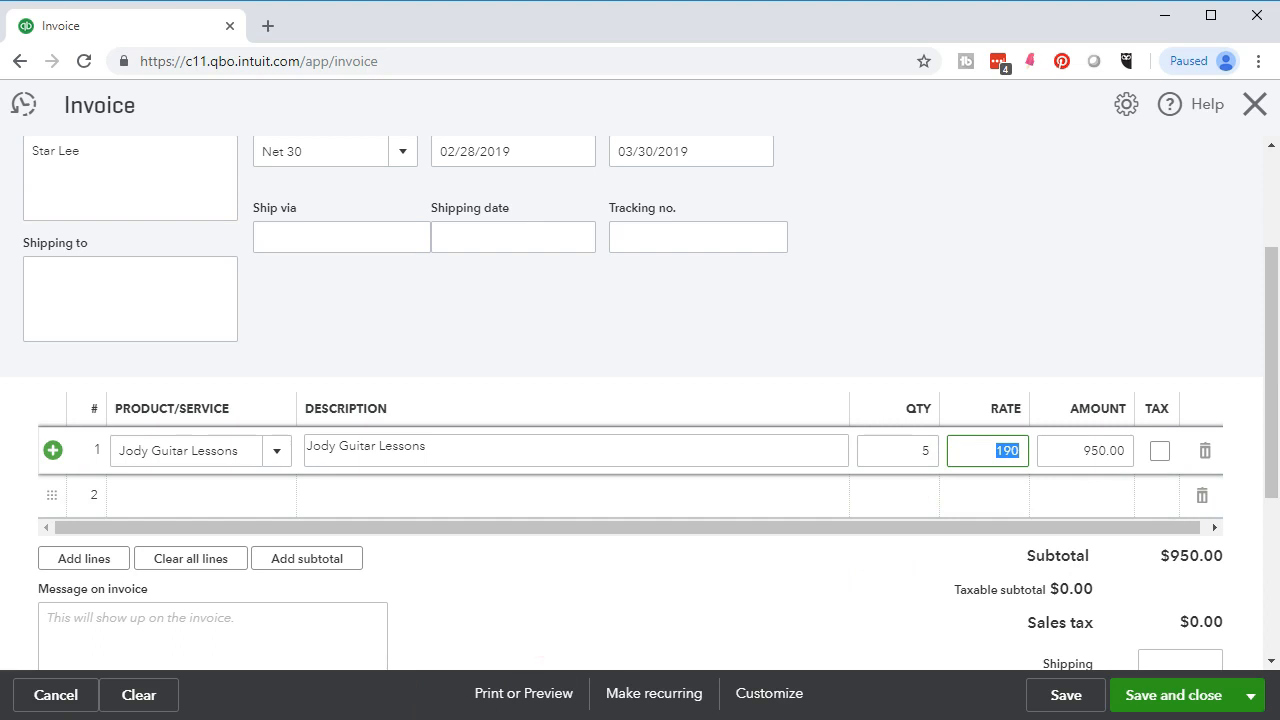
left_click(513, 565)
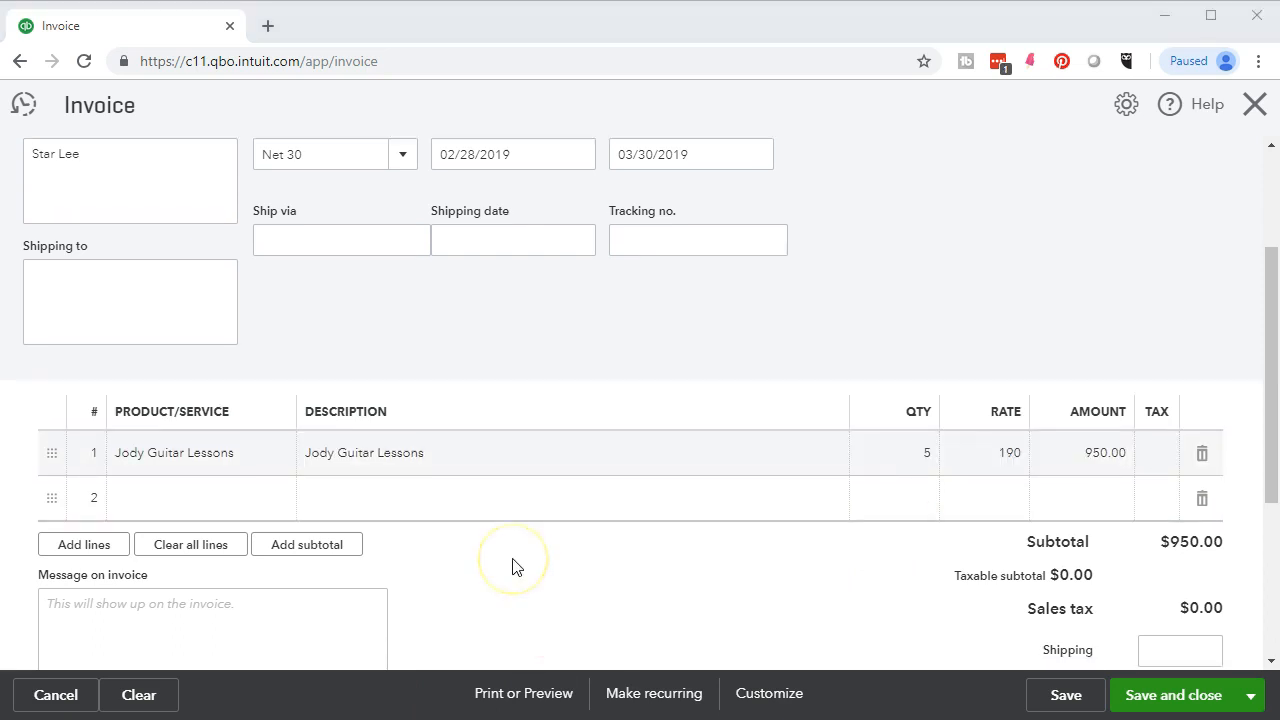
scroll(512, 567, "up", 2)
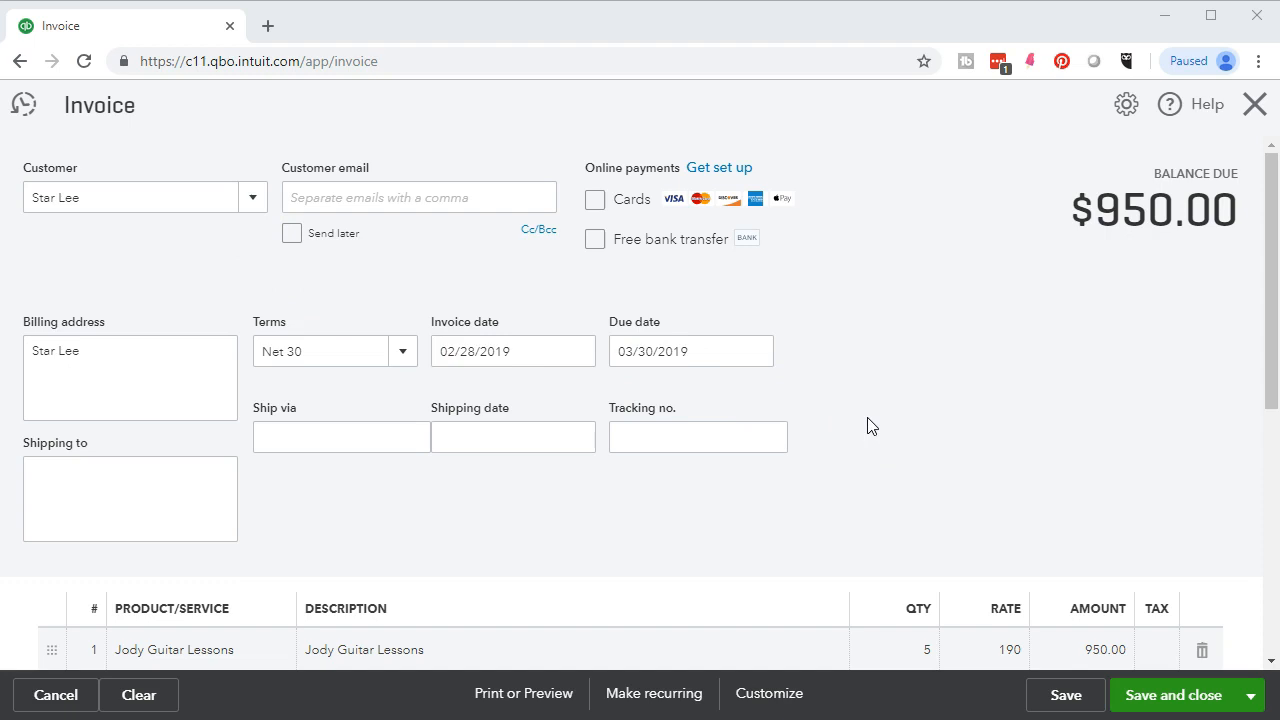
scroll(868, 426, "down", 4)
left_click(832, 460)
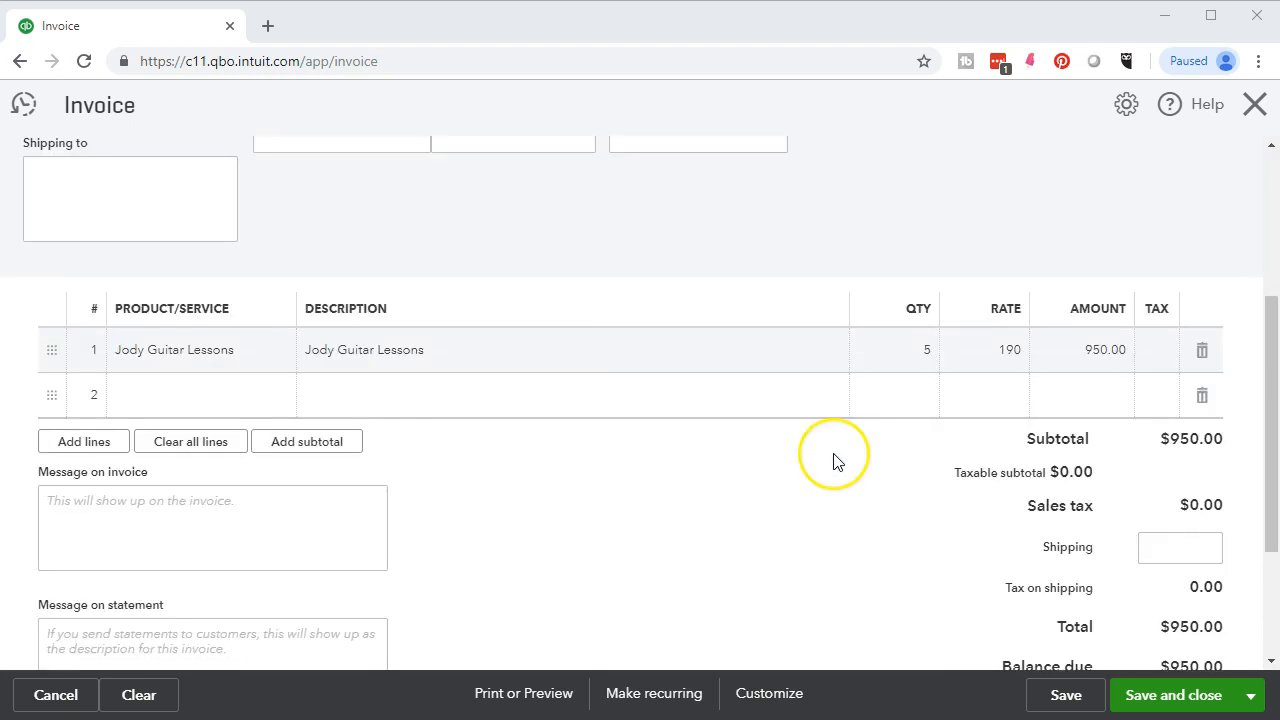
scroll(836, 460, "down", 2)
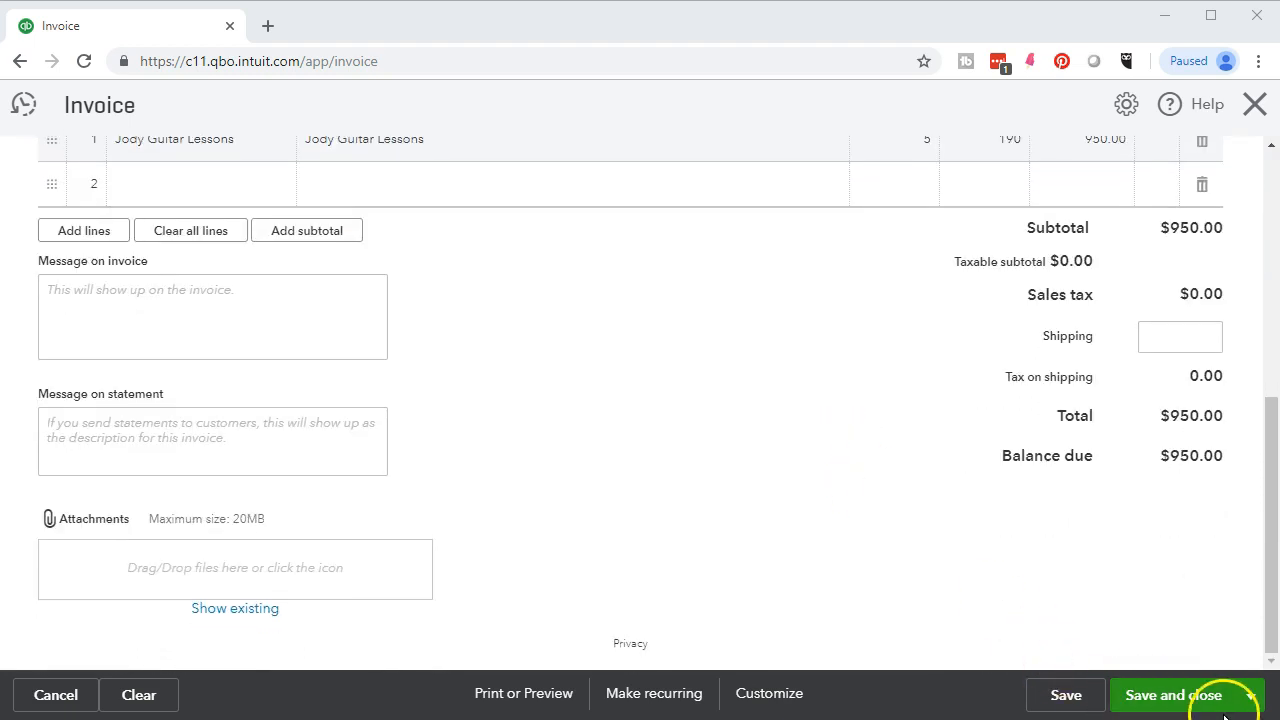
left_click(1251, 703)
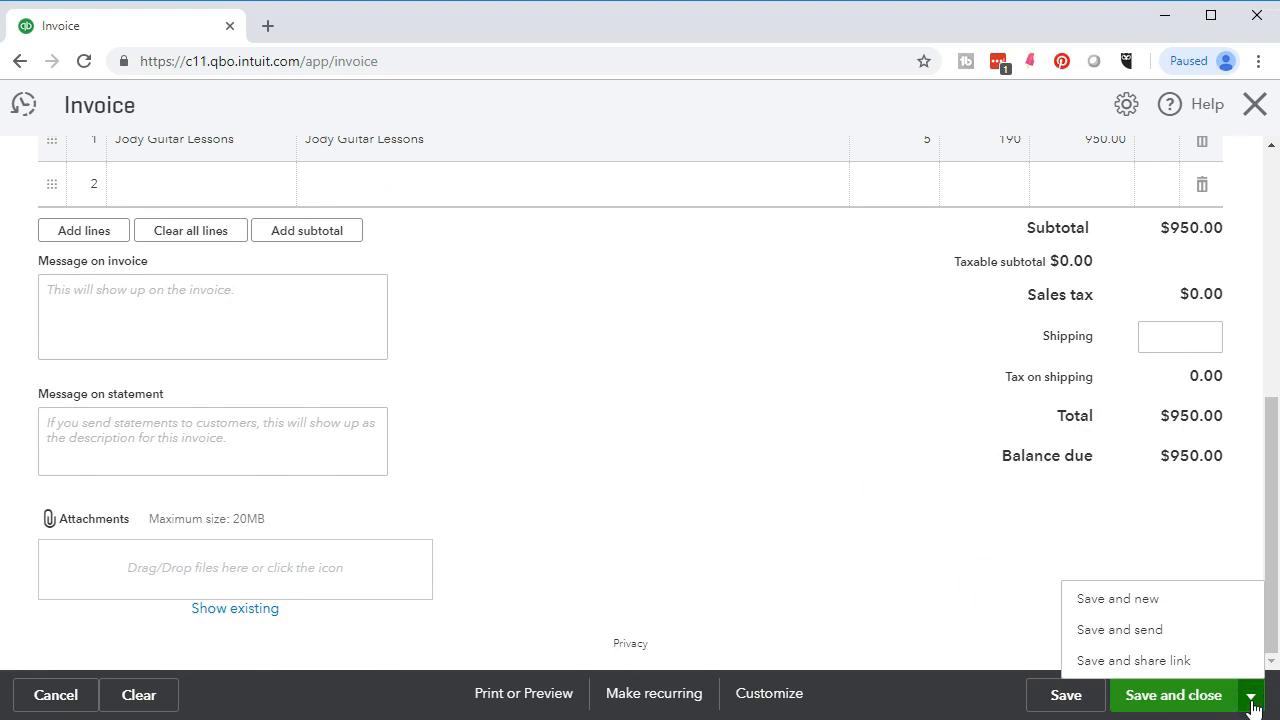
left_click(1170, 607)
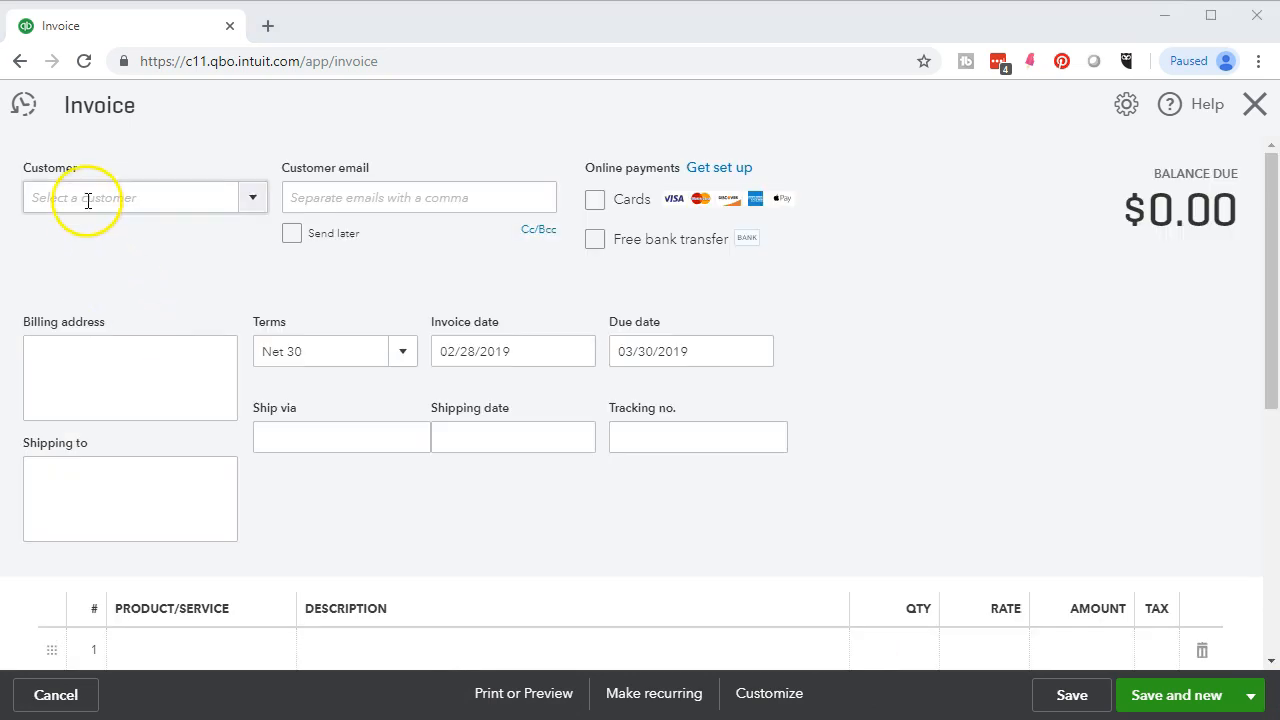
- Add the typed customer name as a new customer on the blank invoice
left_click(87, 199)
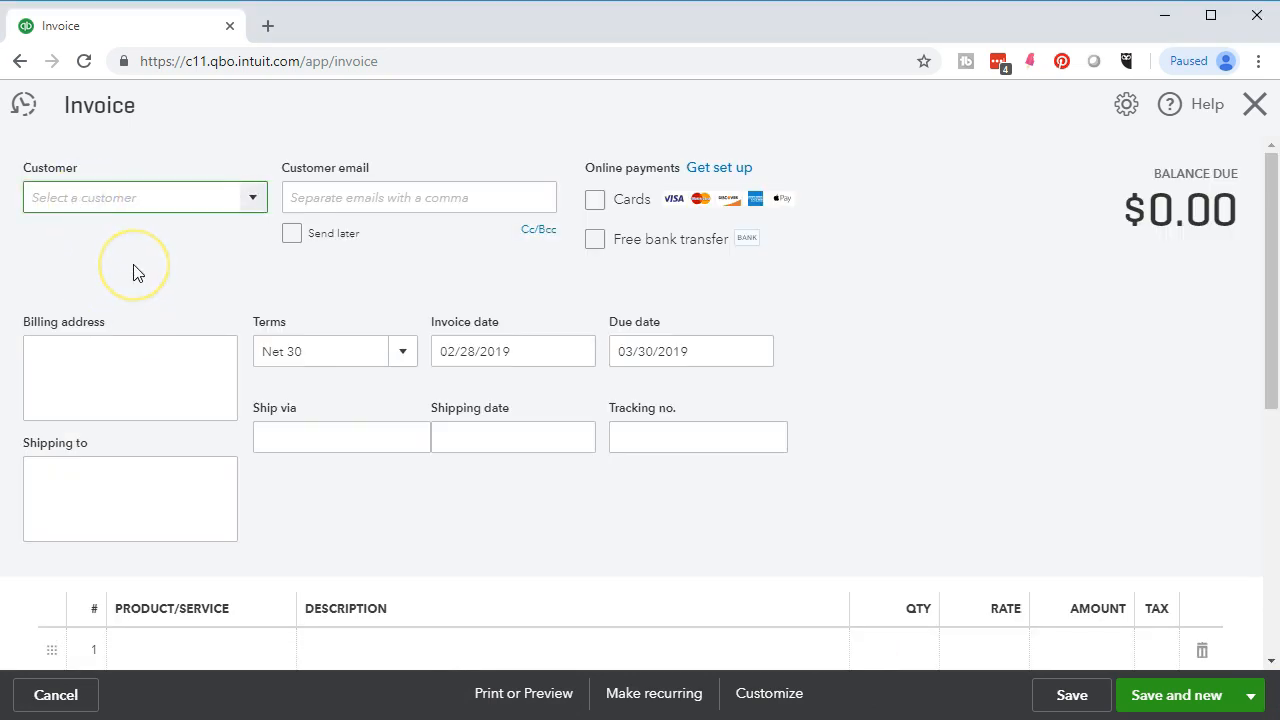
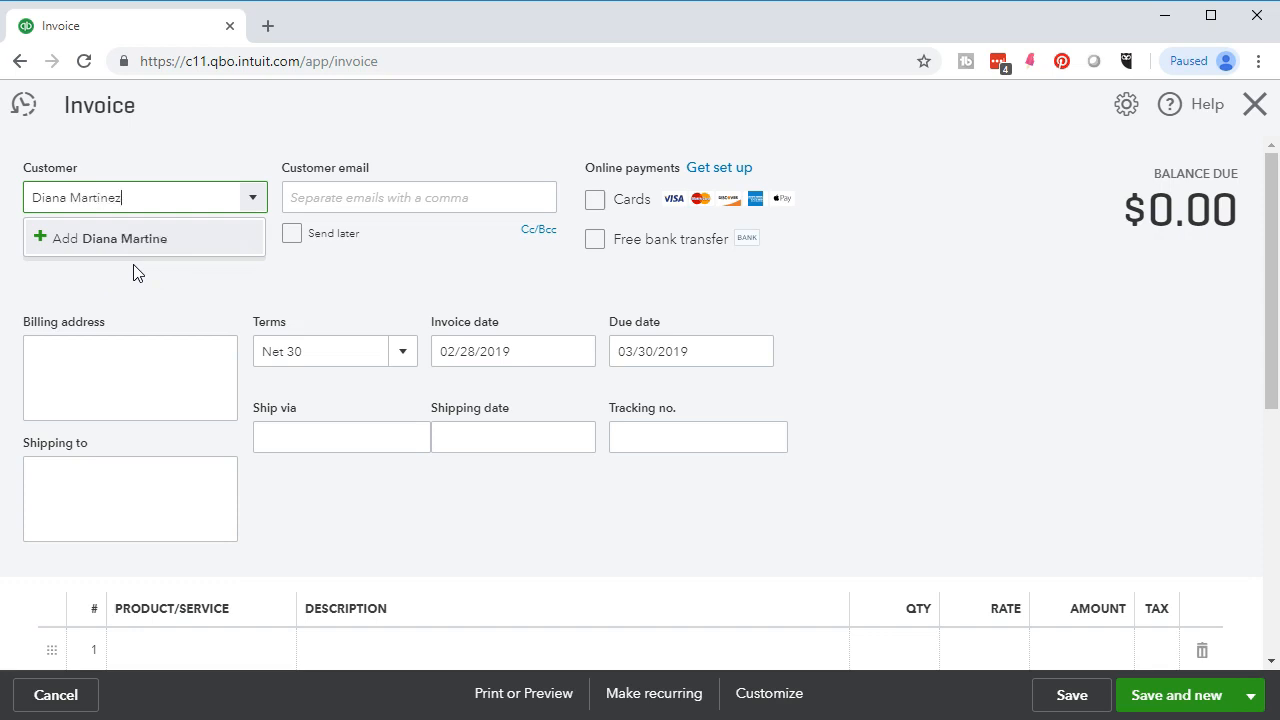
key("Return")
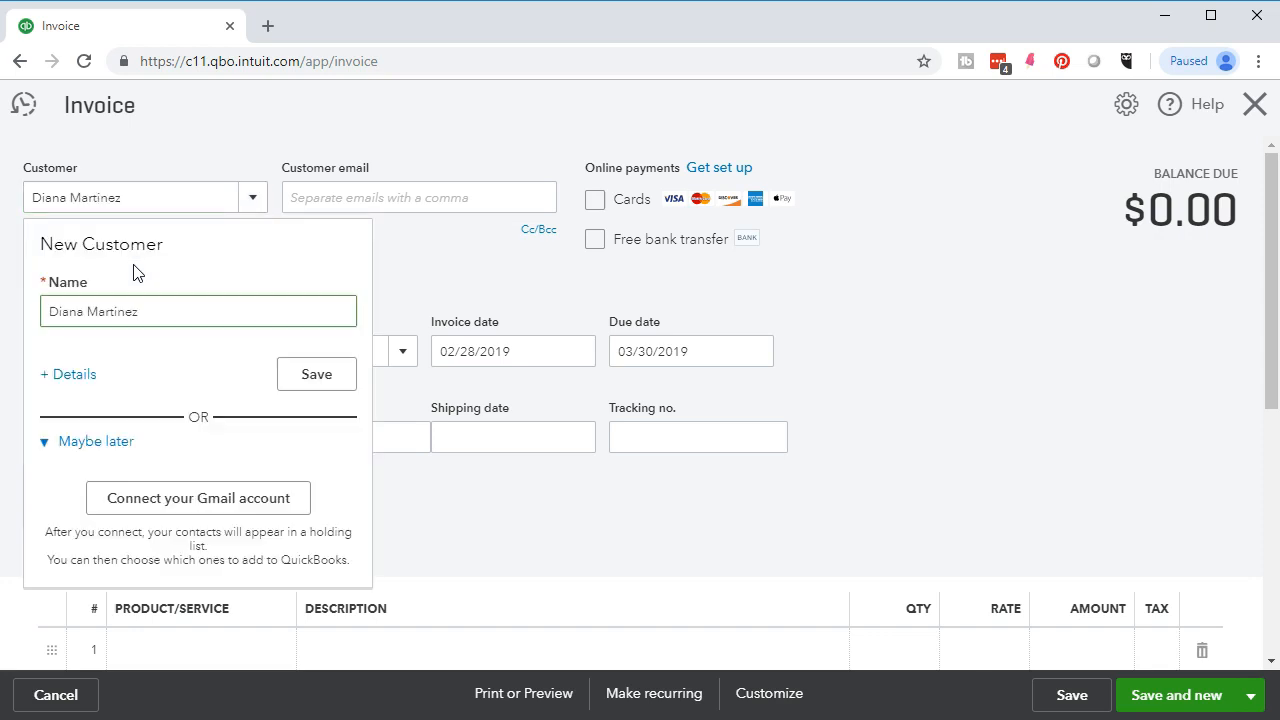
left_click(310, 380)
key("Tab")
key("Tab")
key("Tab")
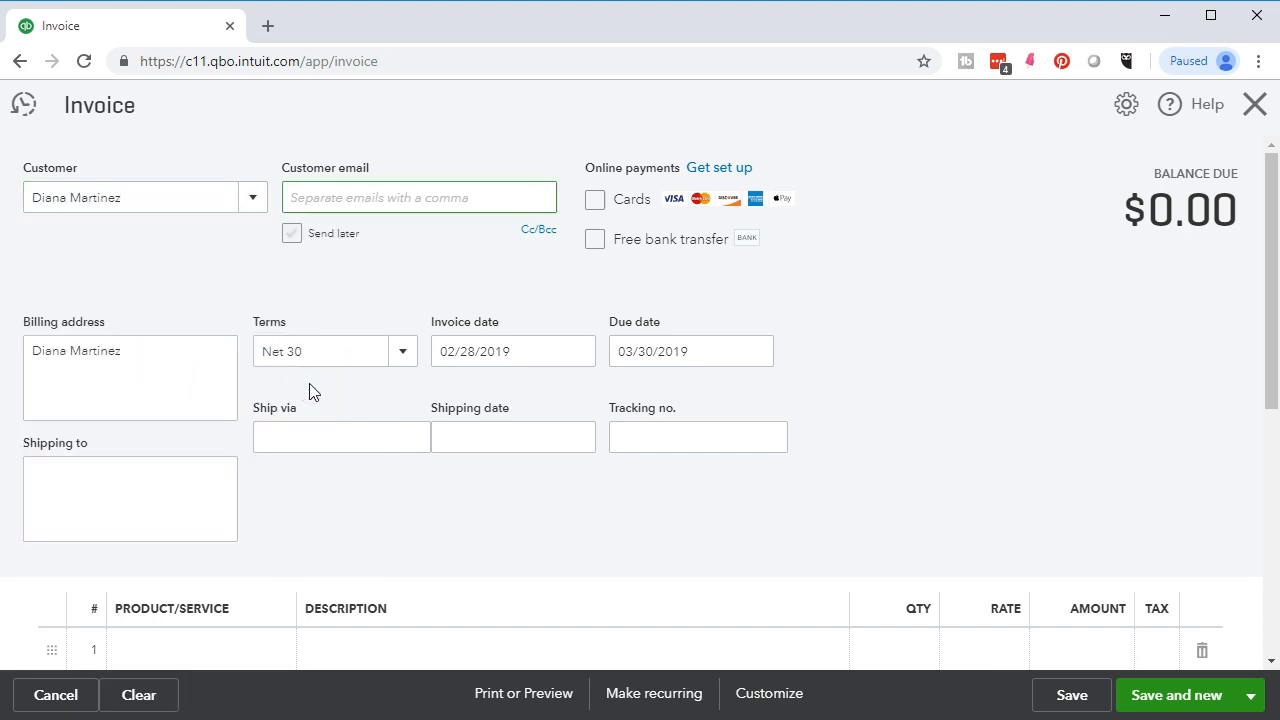
key("Tab")
key("Tab")
key("Tab")
key("Tab")
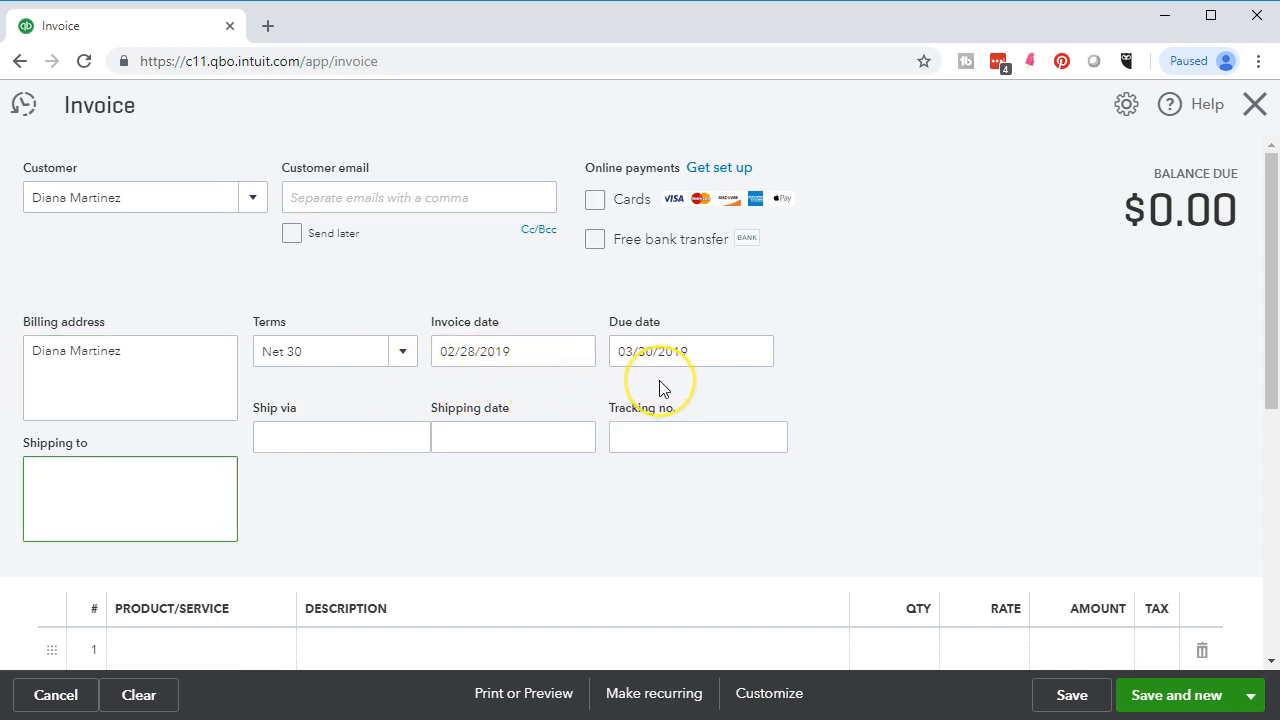
scroll(659, 388, "down", 2)
scroll(659, 380, "down", 1)
- Bill 5 Jody Guitar Lessons on line 1 ($950.00) and save with Save and new
left_click(220, 451)
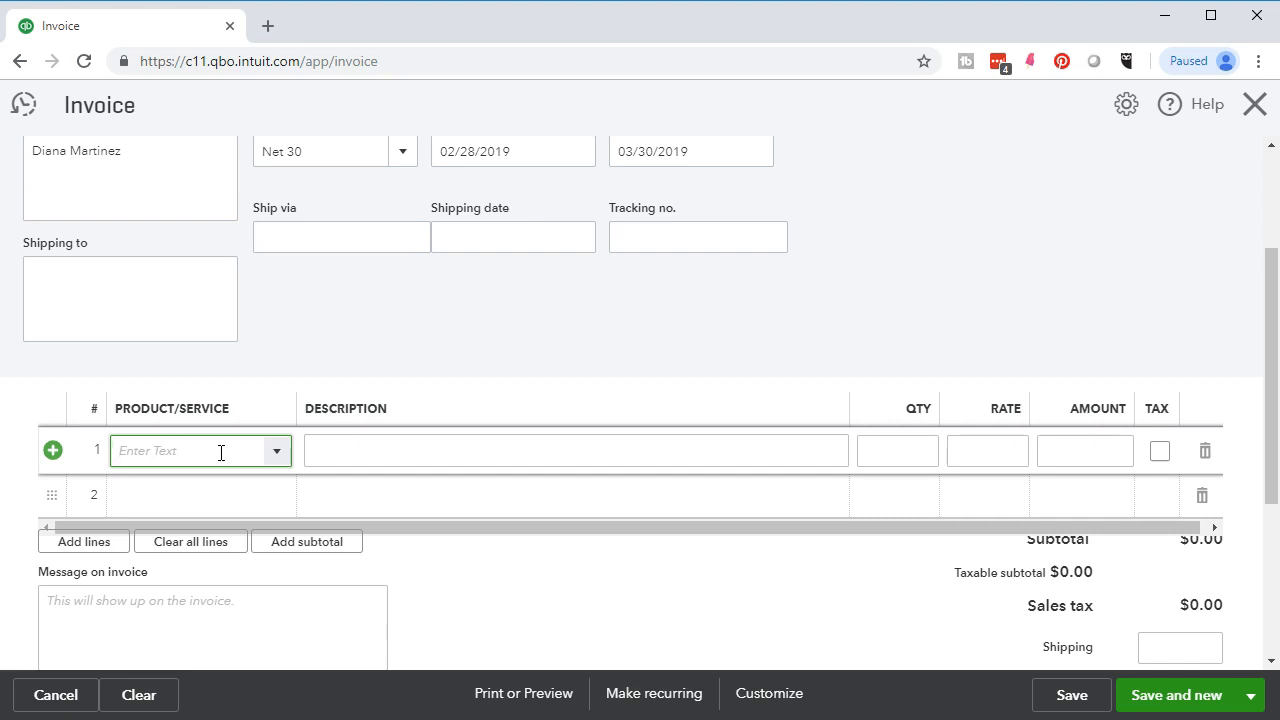
type("Jody Guitar Lessons")
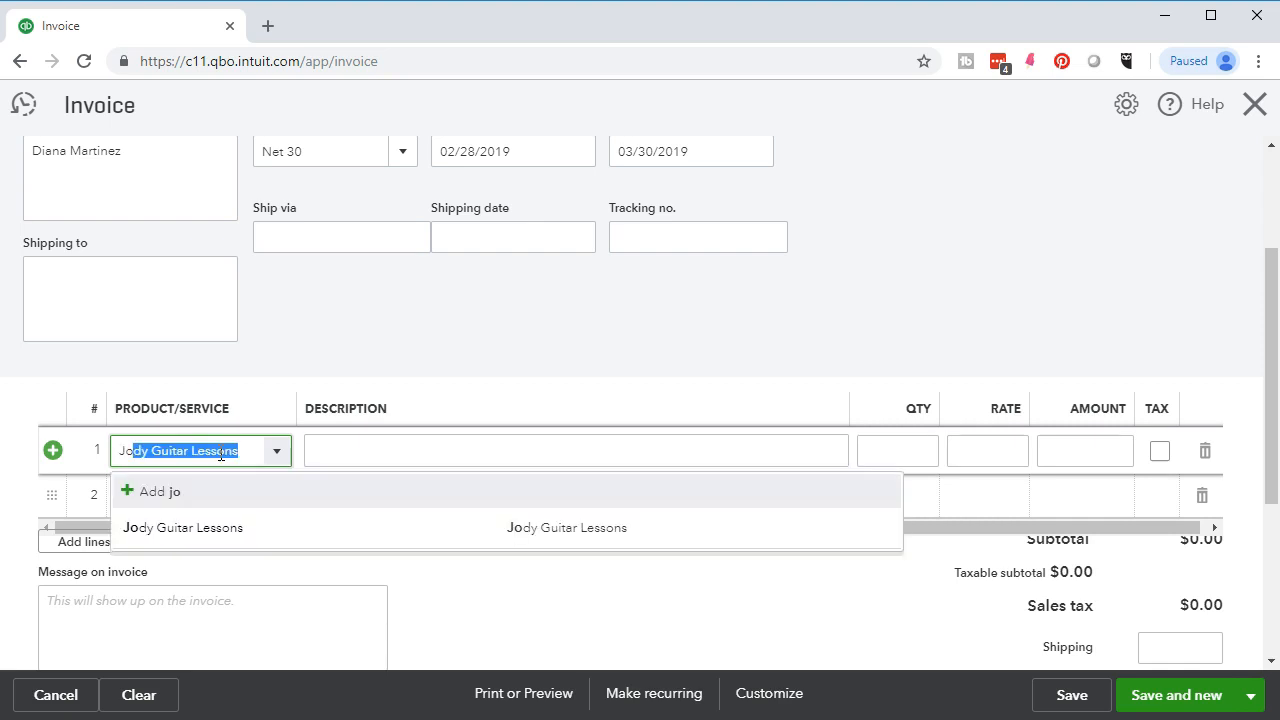
key("Tab")
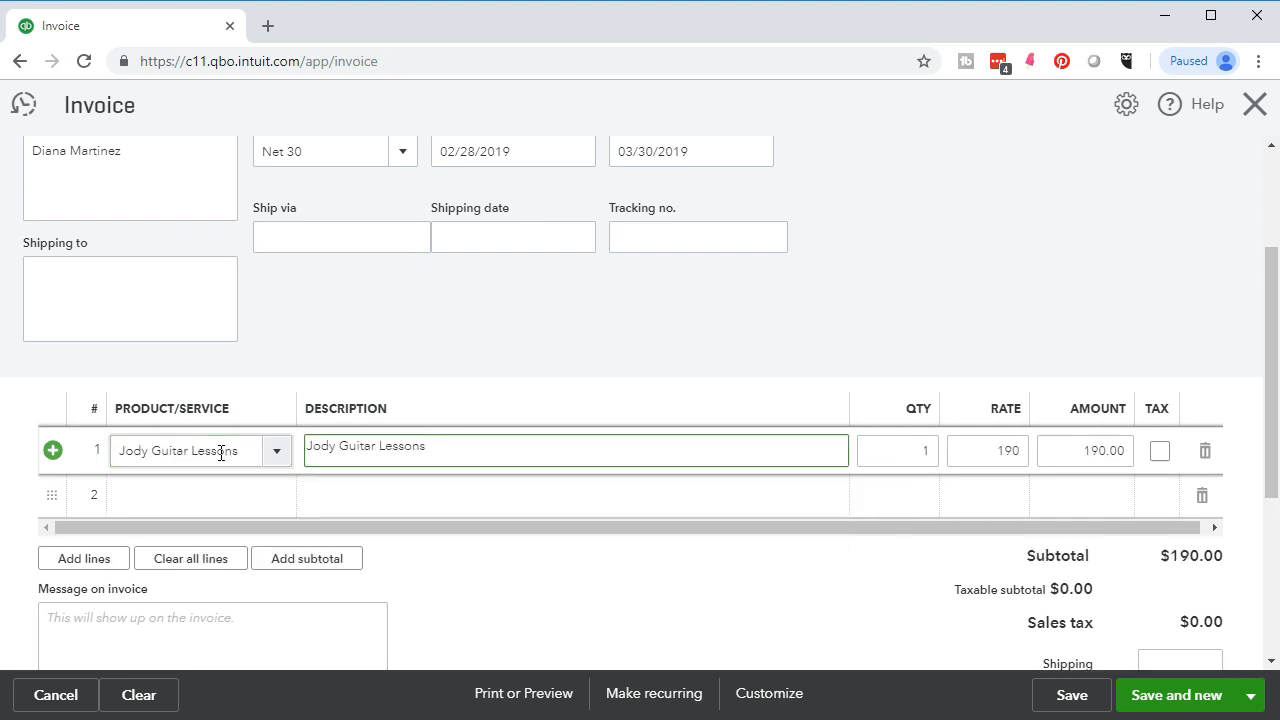
key("Tab")
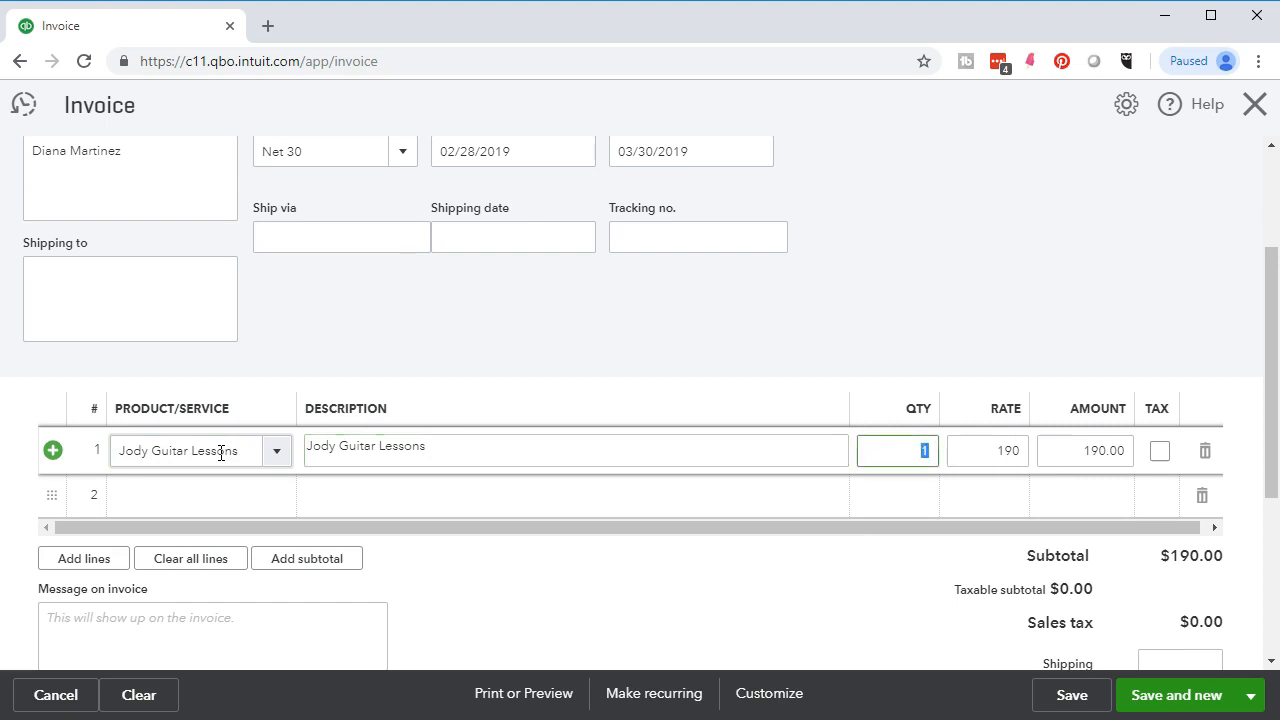
type("5")
key("Tab")
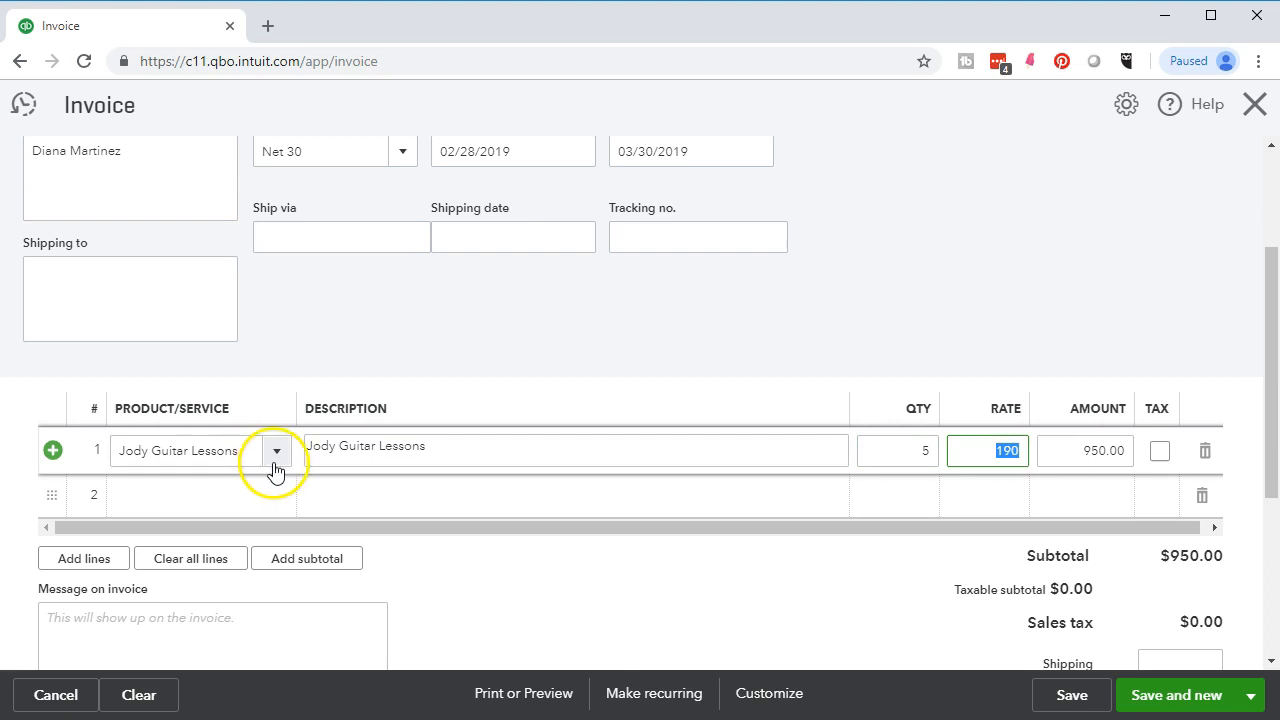
left_click(231, 594)
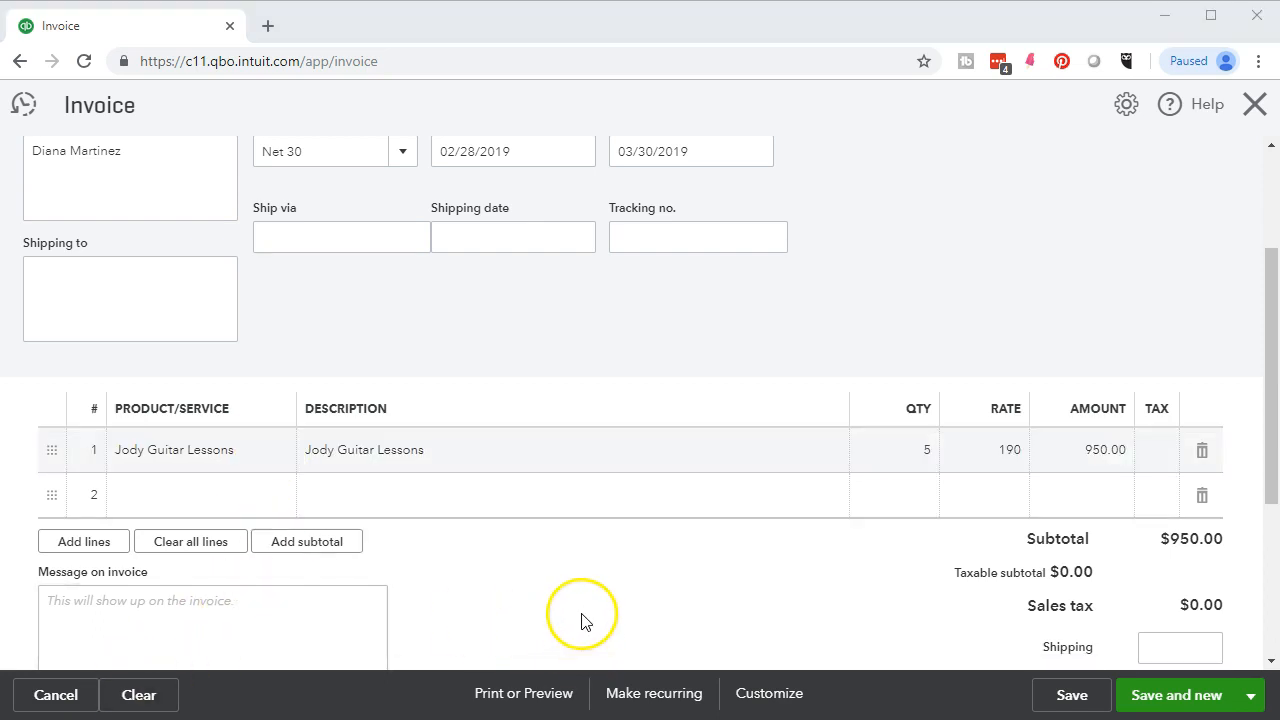
left_click(1165, 697)
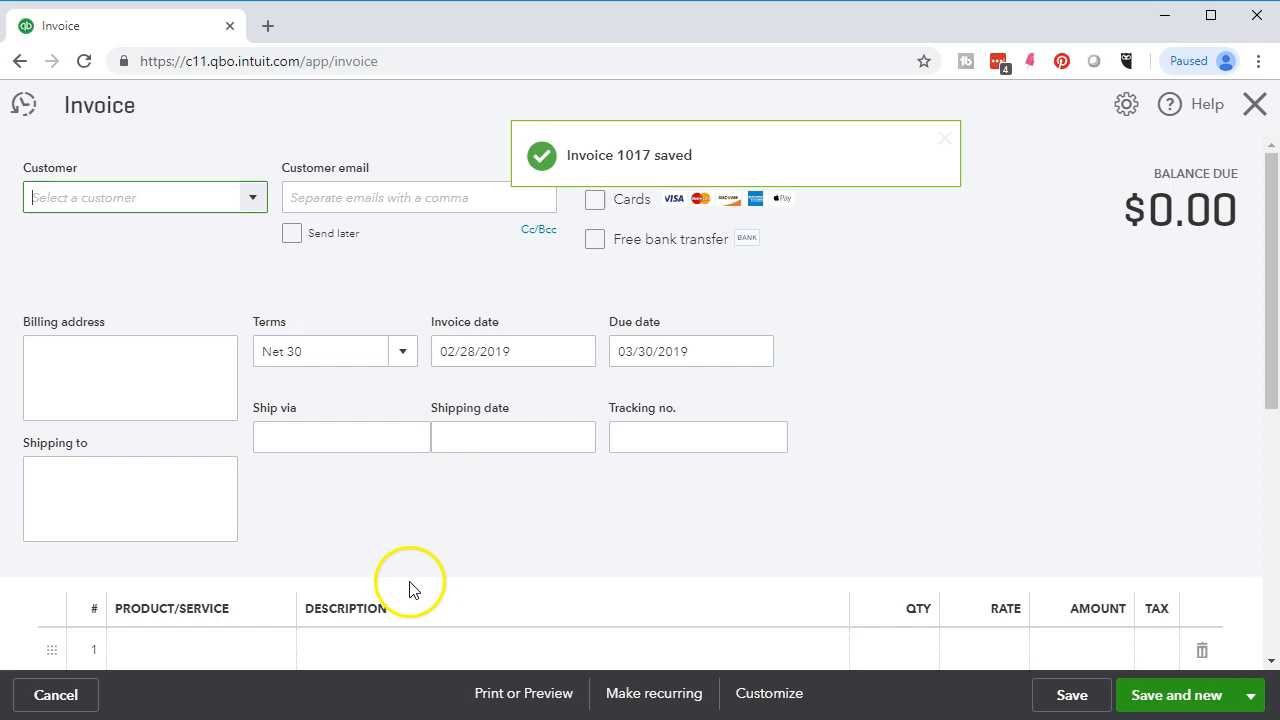
- Add the typed customer name as a new customer on the invoice
left_click(109, 380)
left_click(107, 192)
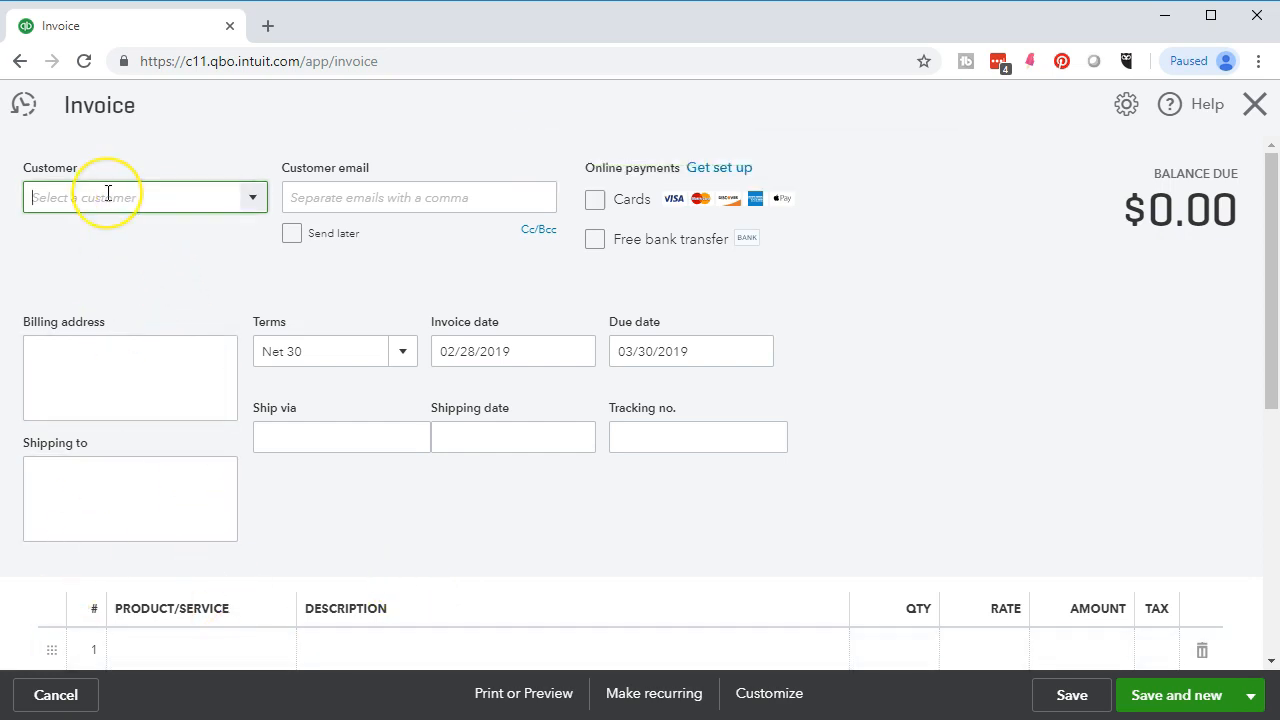
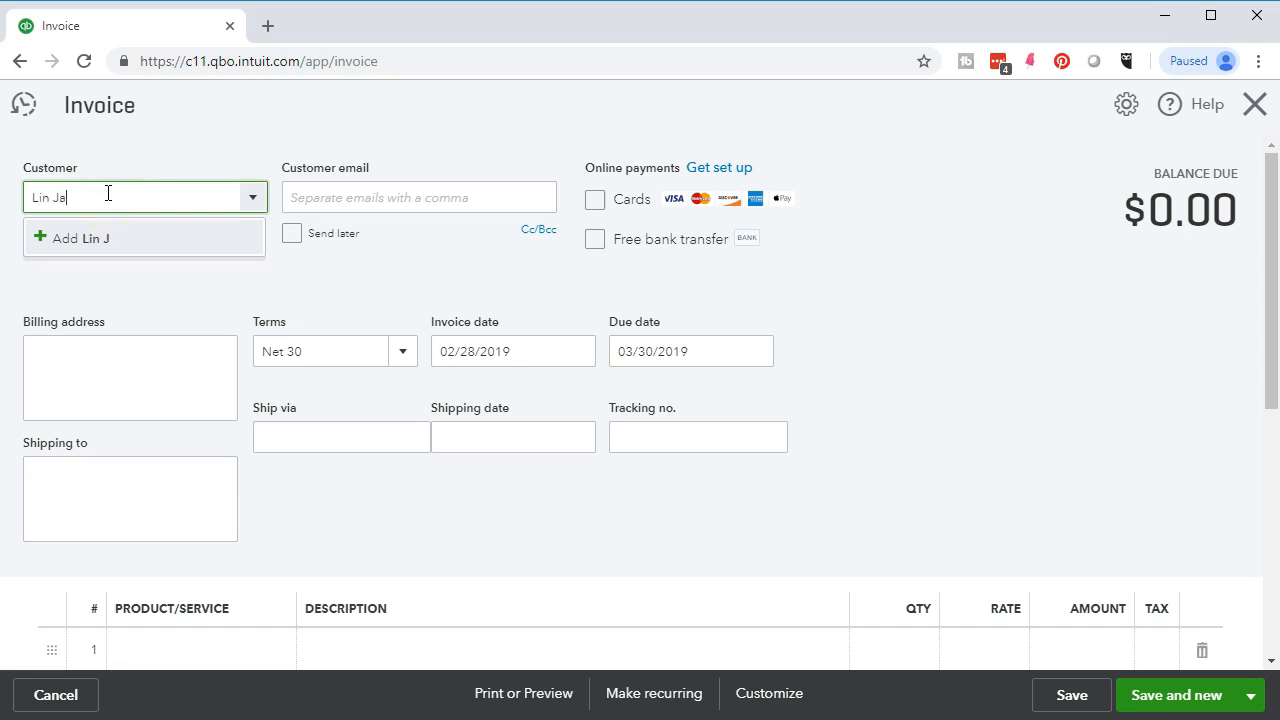
key("Return")
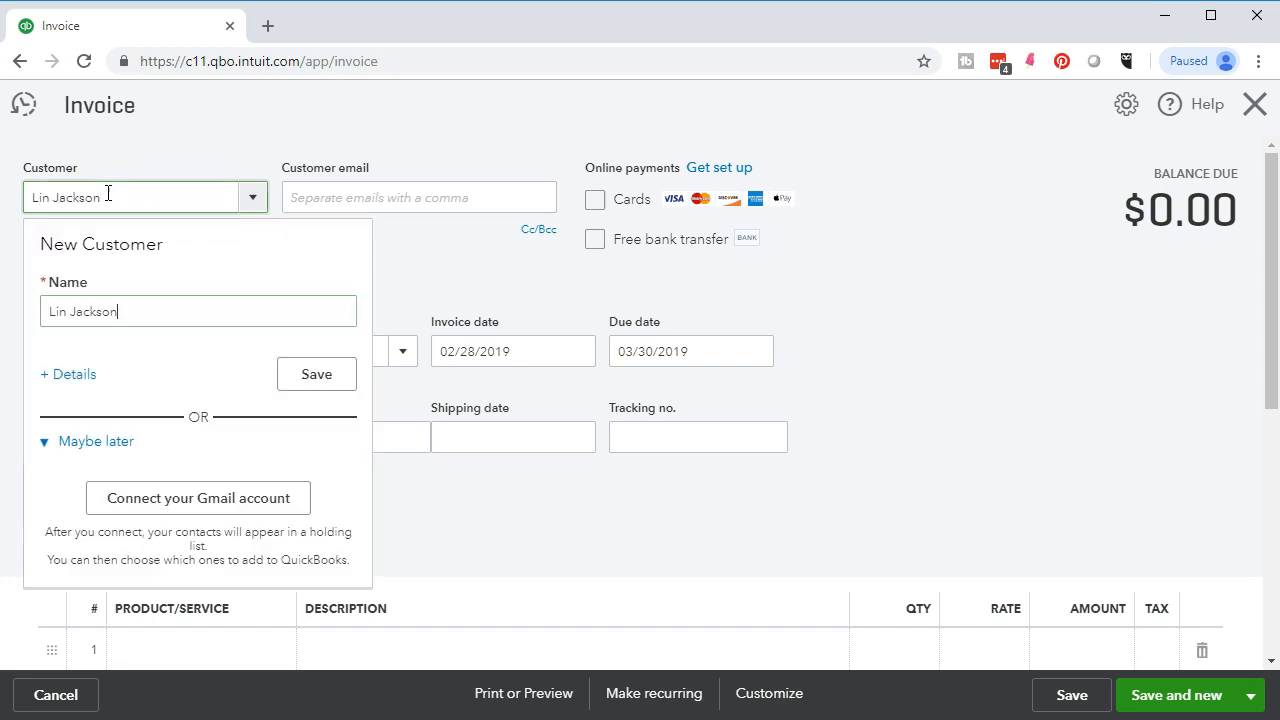
left_click(306, 374)
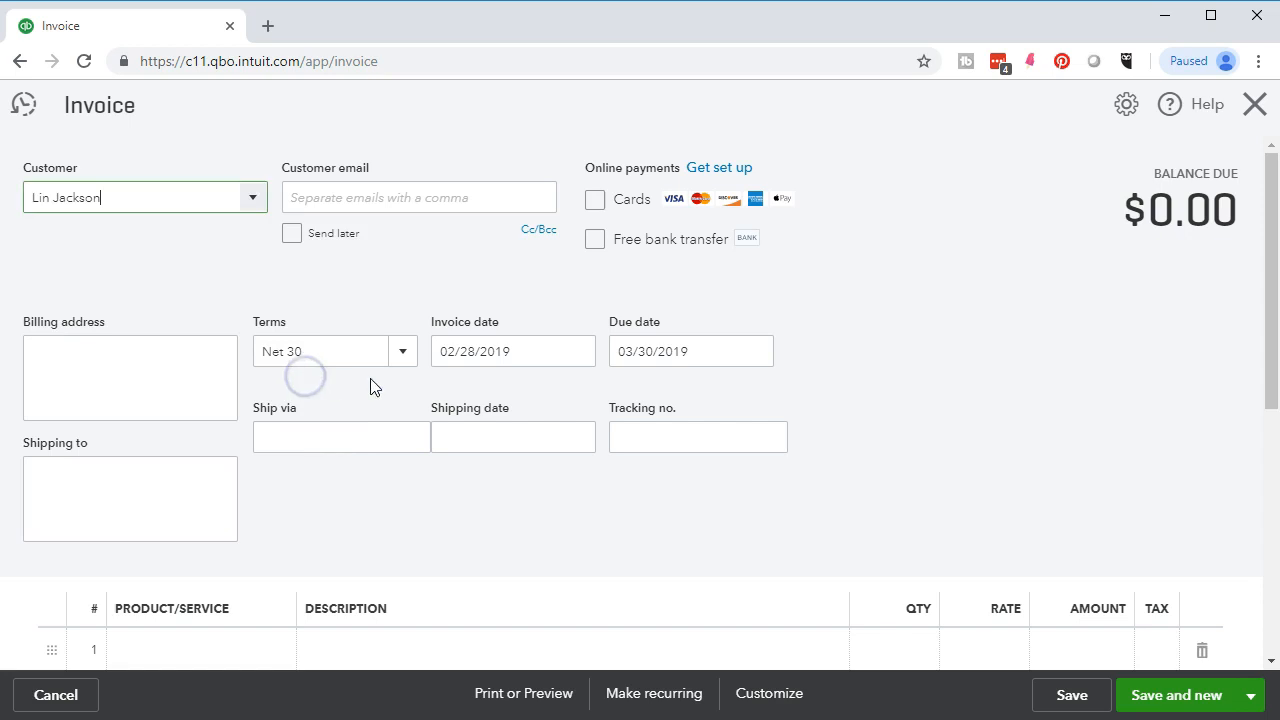
scroll(608, 389, "down", 2)
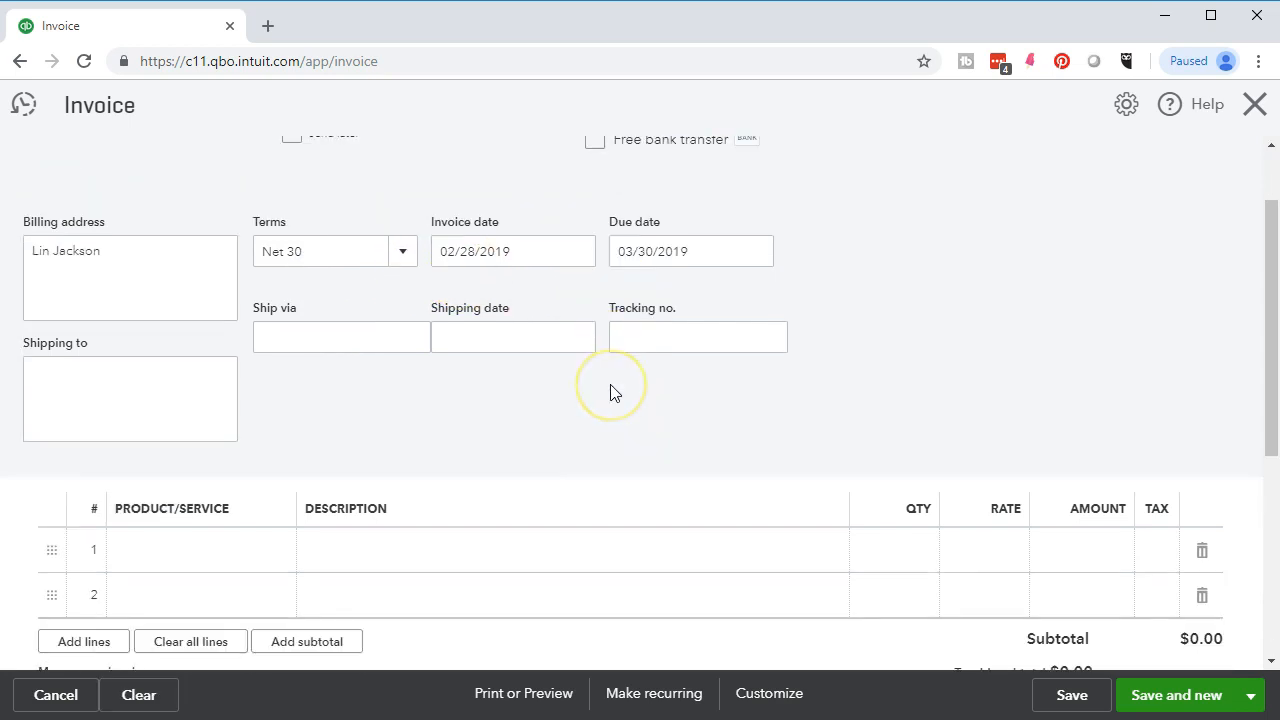
- Put the existing Jody Guitar Lessons service on line 1, dismissing the new-item panel
left_click(220, 450)
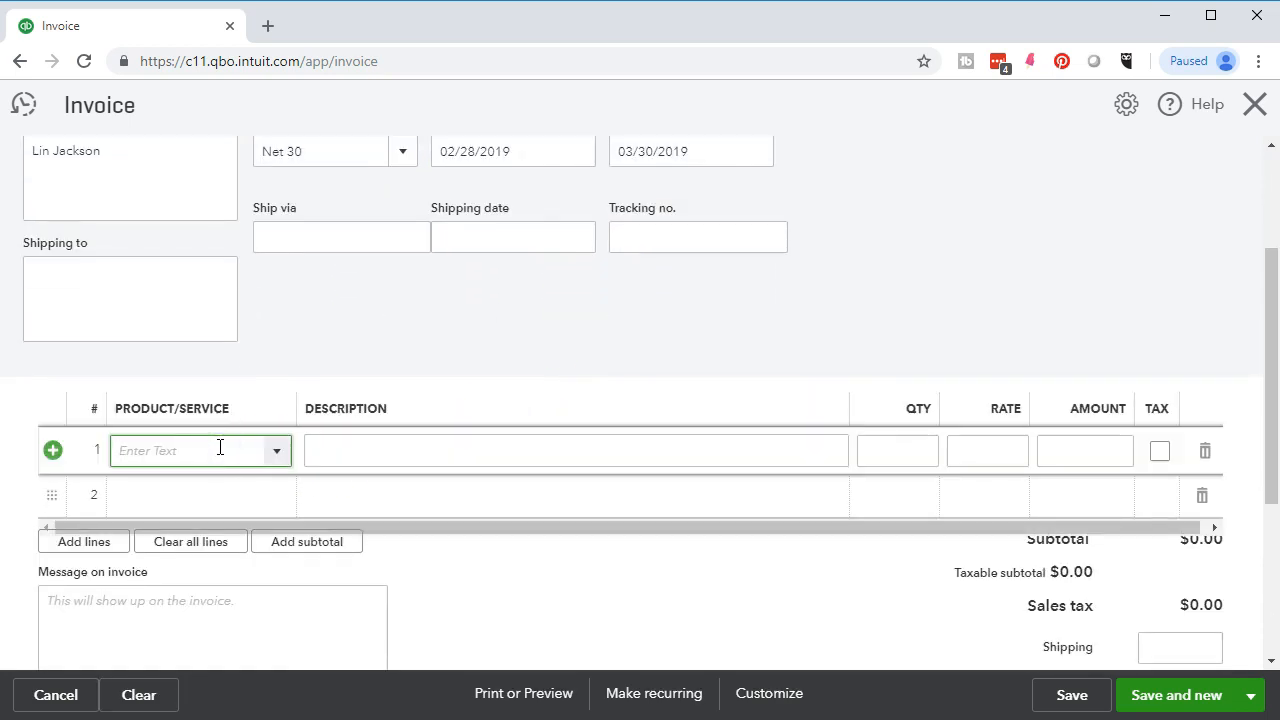
type("Jody")
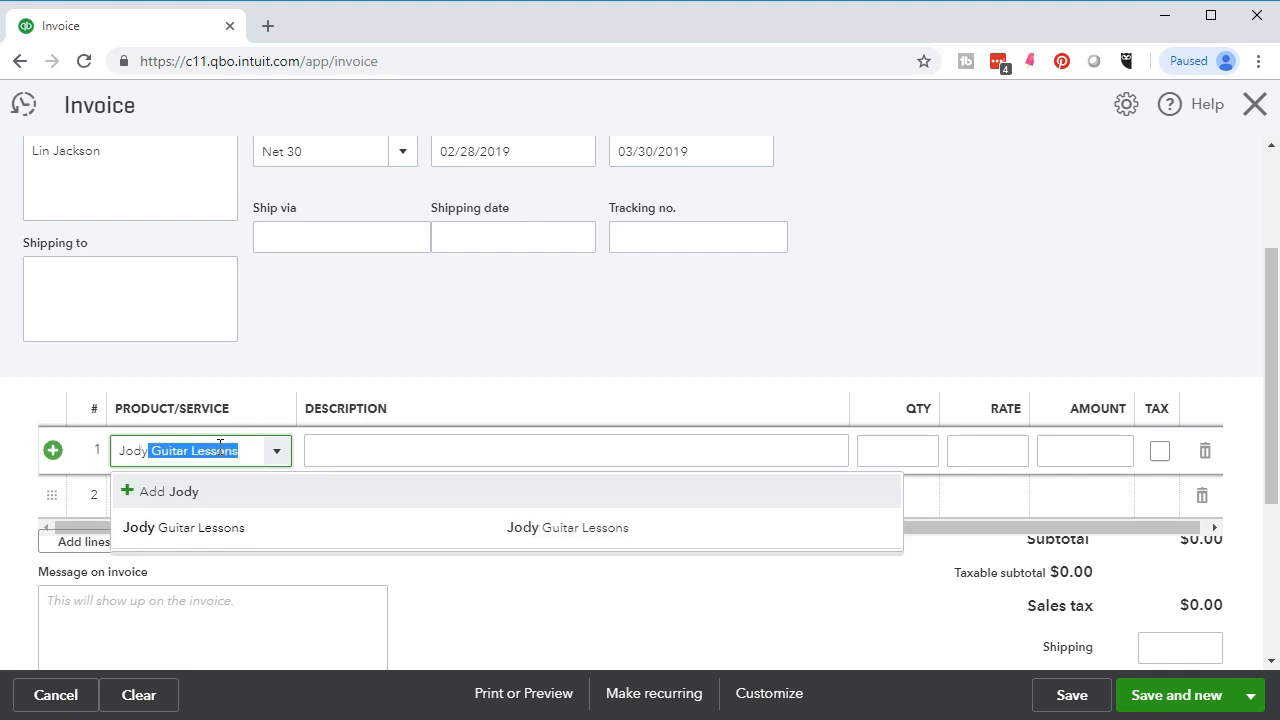
key("BackSpace")
left_click(195, 493)
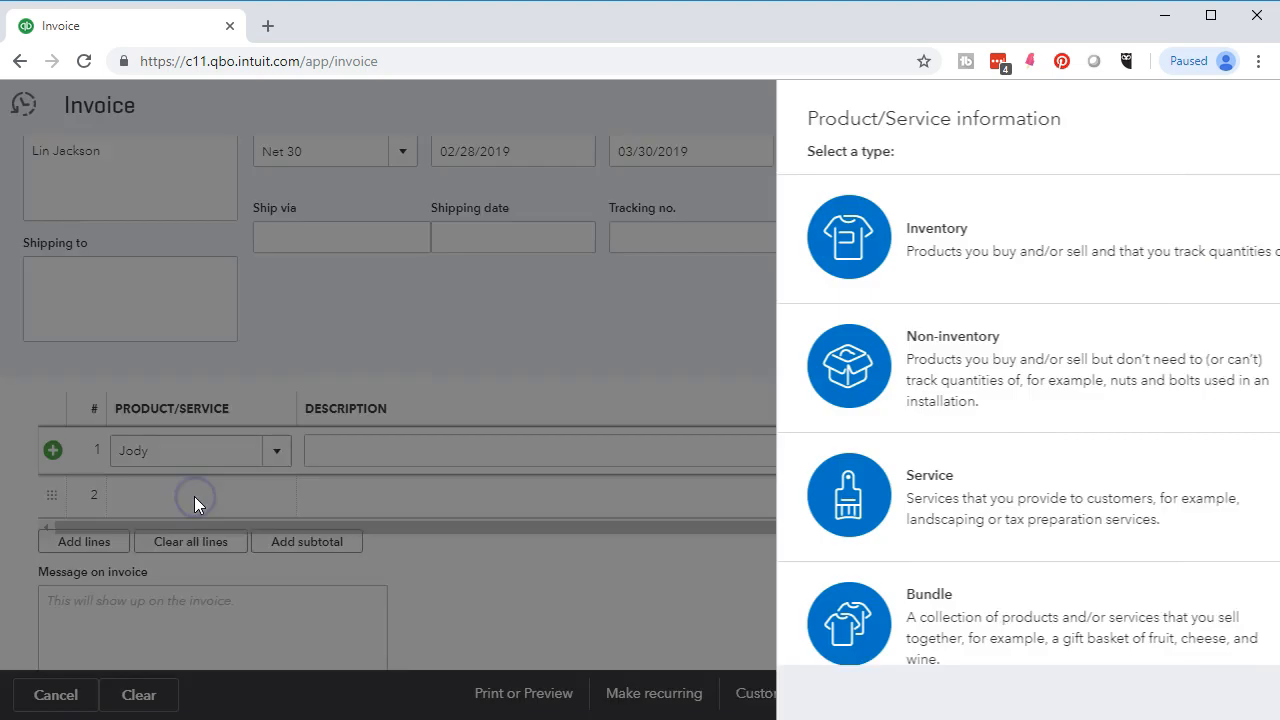
left_click(1256, 101)
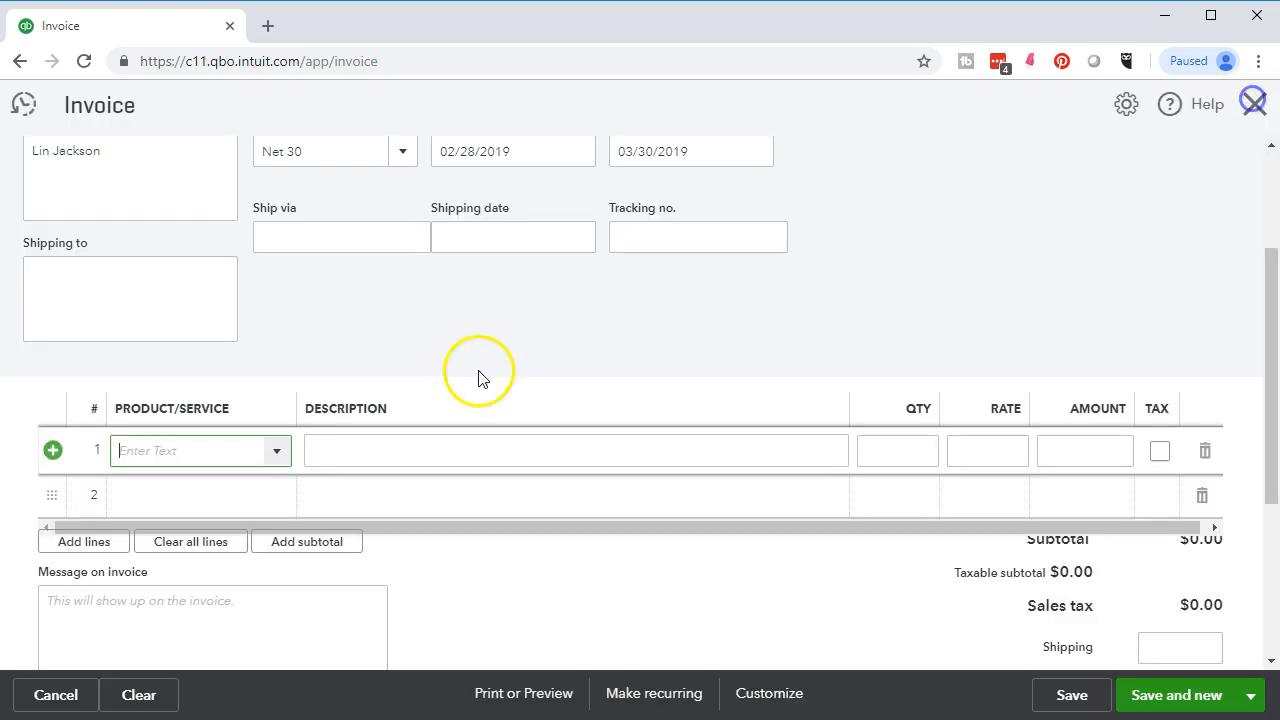
type("jo")
key("BackSpace")
key("BackSpace")
key("BackSpace")
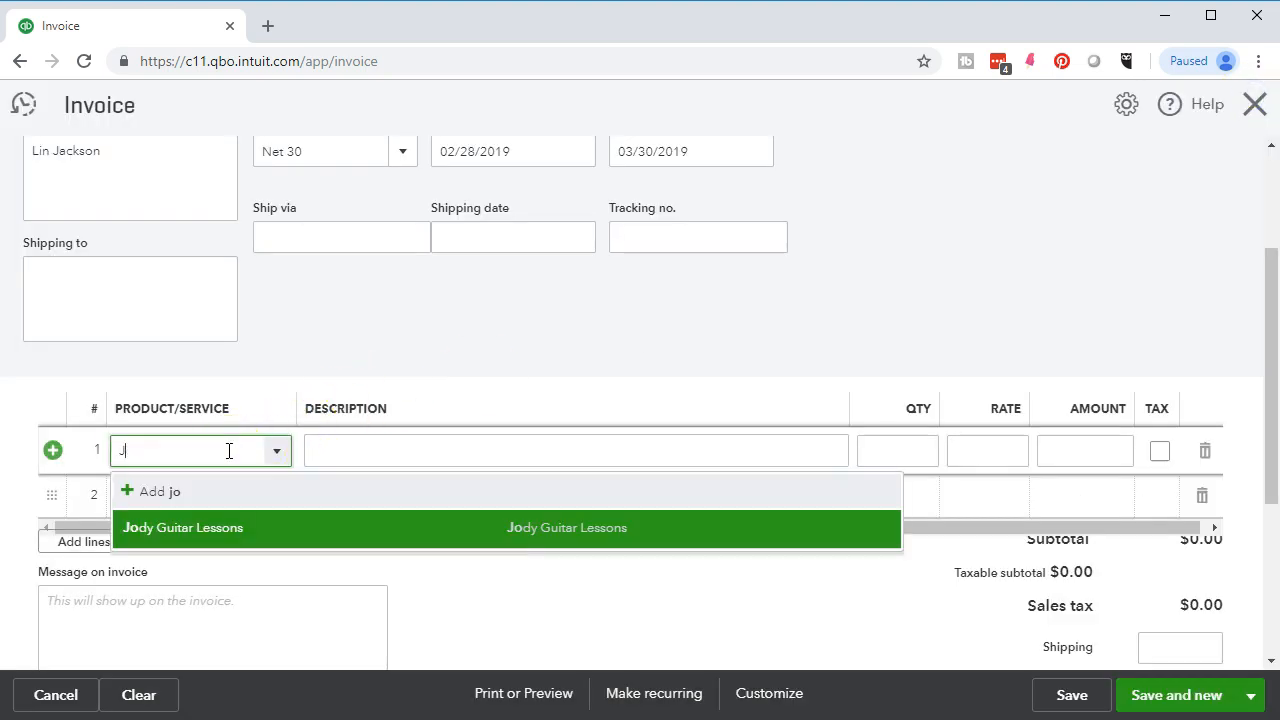
type("jo")
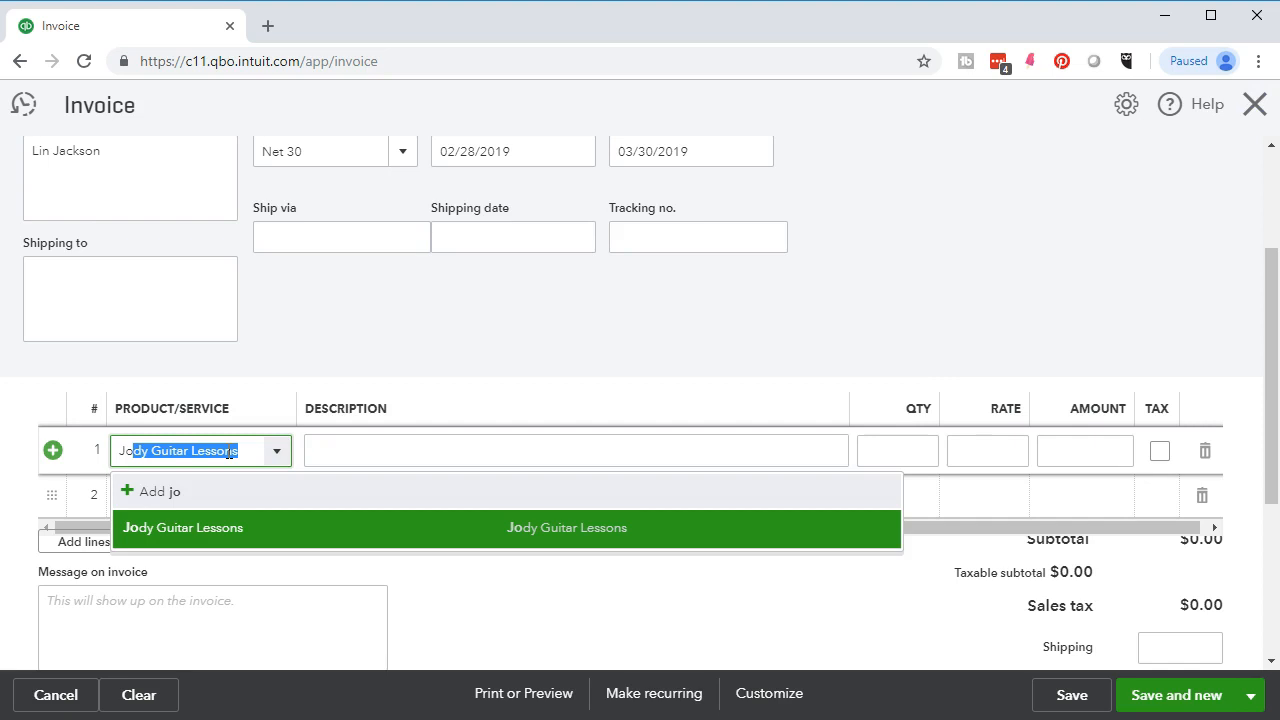
left_click(212, 529)
- Set quantity to 10 ($1,900.00) and save the invoice with Save and new
key("Tab")
type("10")
key("Tab")
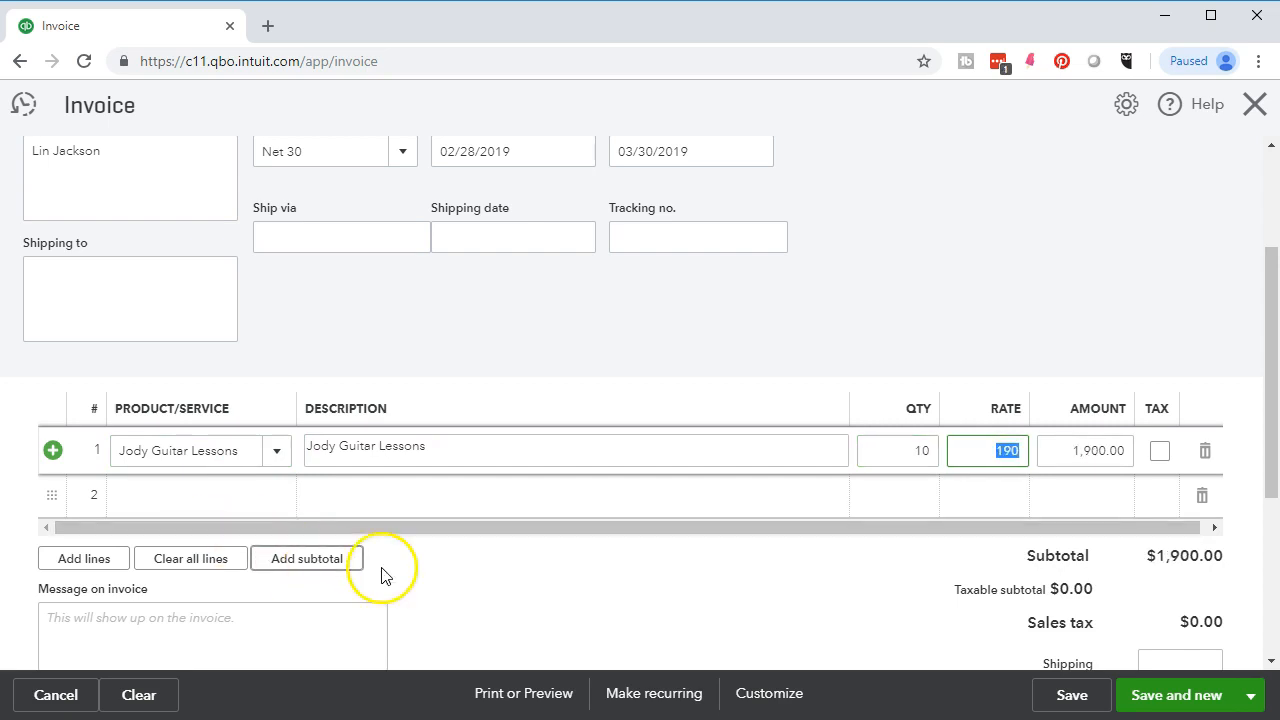
left_click(1255, 705)
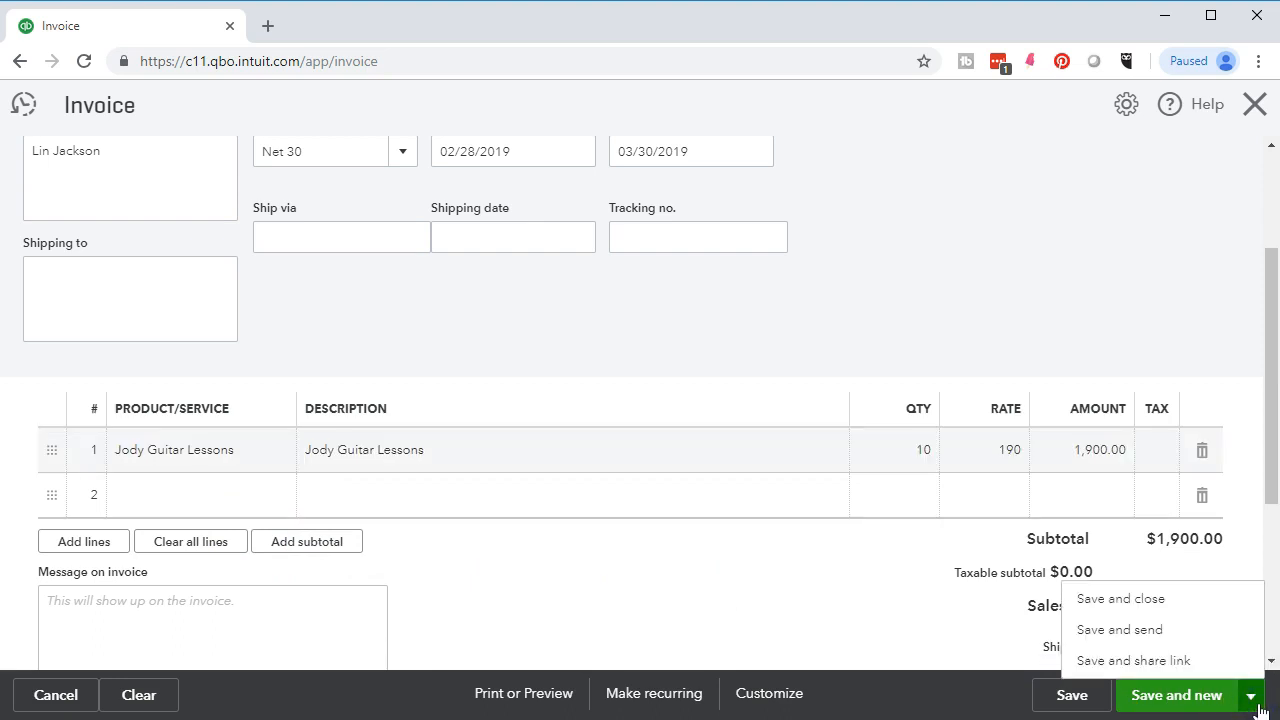
left_click(1200, 700)
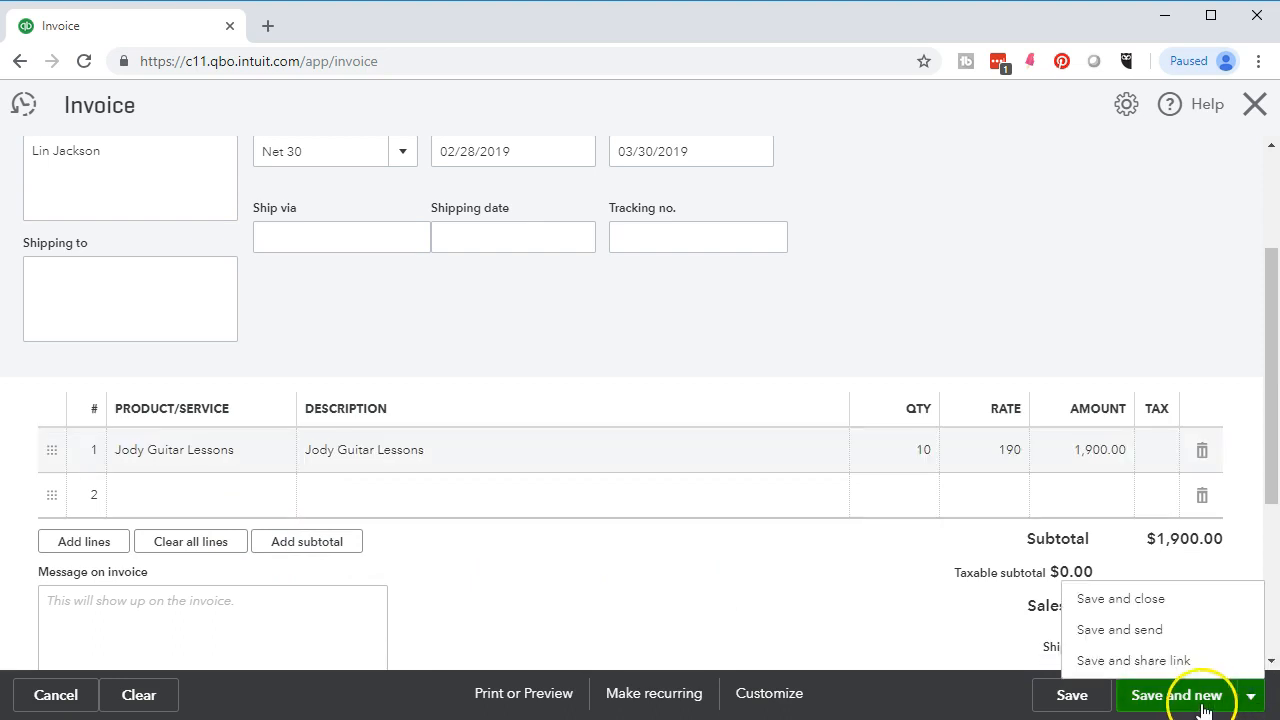
left_click(95, 195)
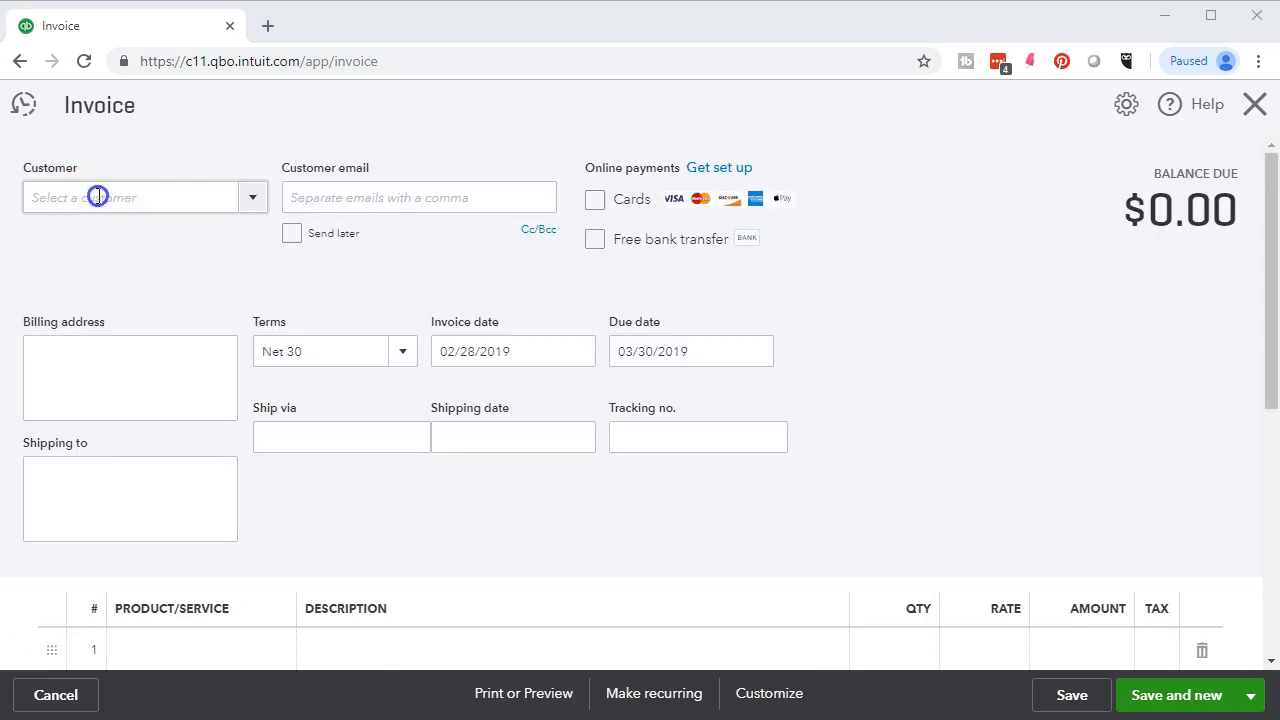
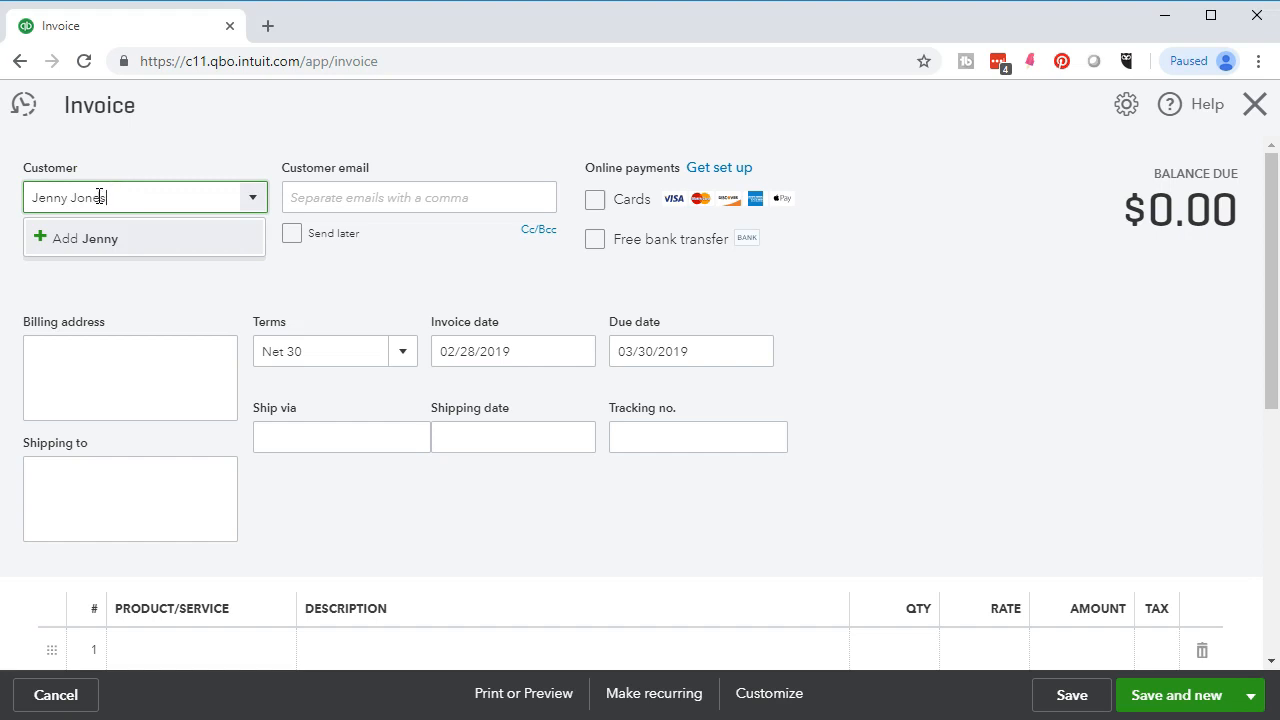
- Add the typed customer name as a new customer on the invoice
left_click(104, 238)
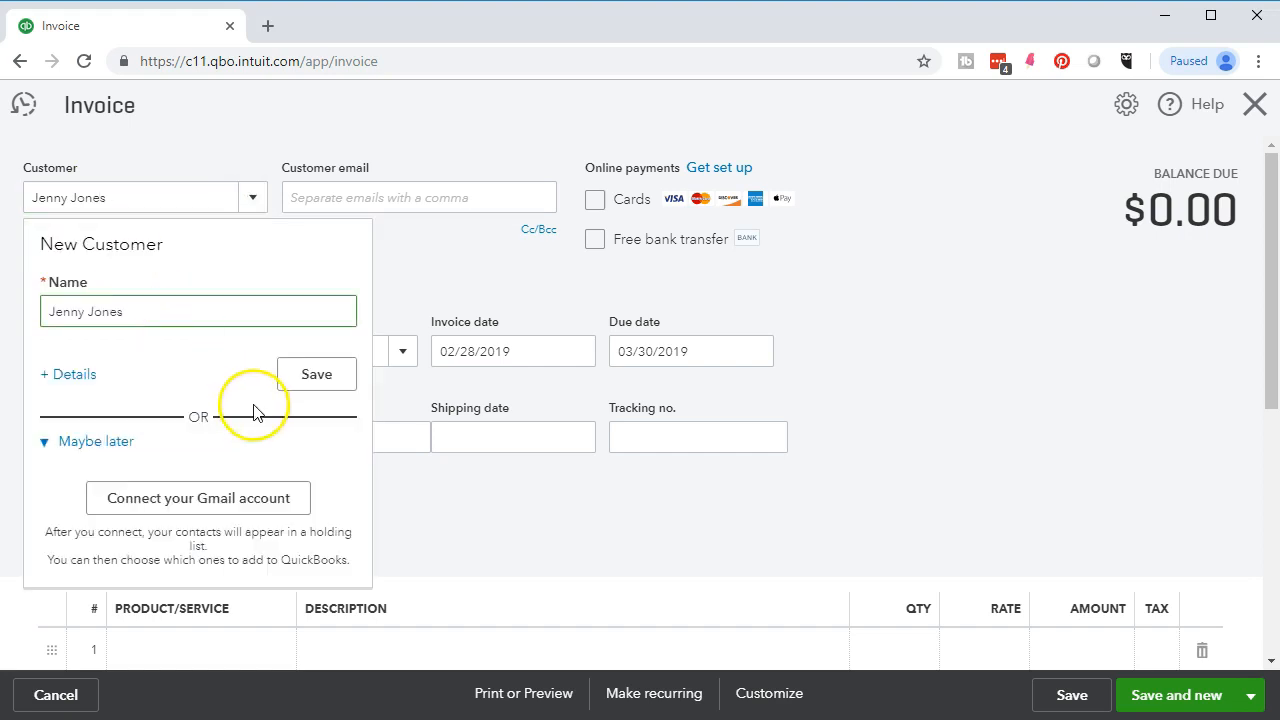
left_click(313, 377)
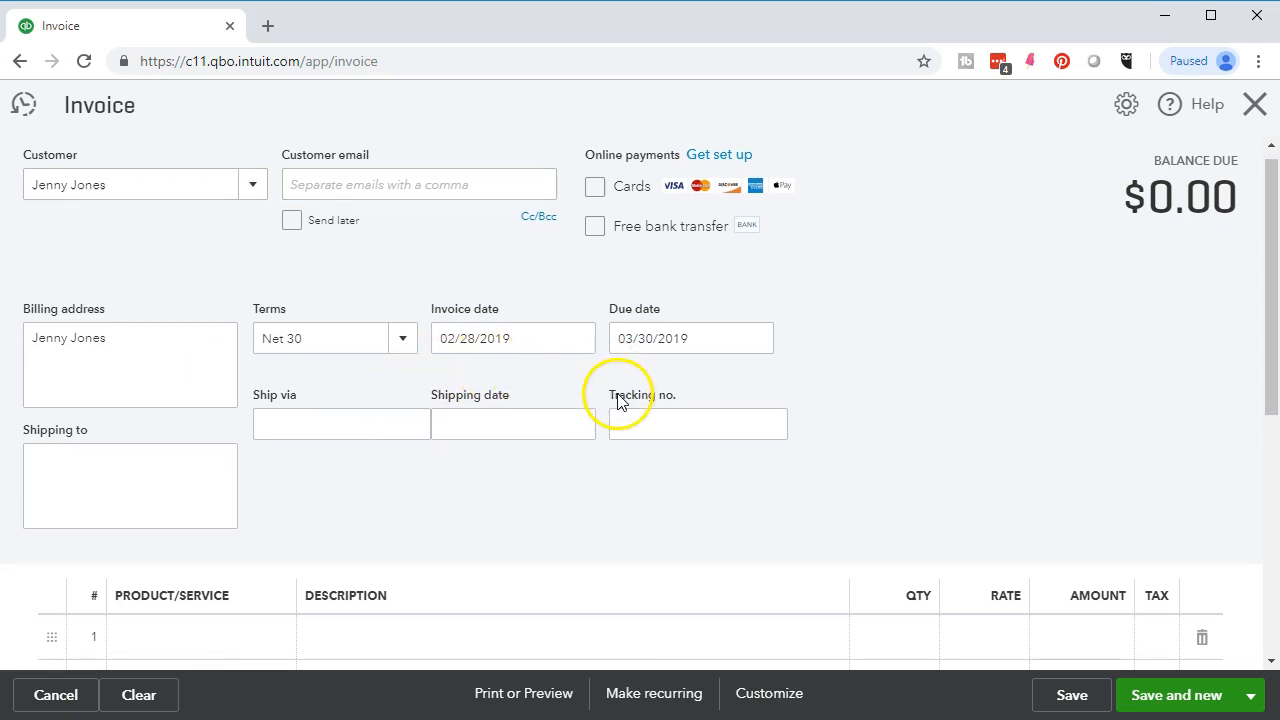
scroll(612, 405, "down", 2)
- Enter 'Angela Guitar Lessons' as a new service name on line 1
left_click(187, 450)
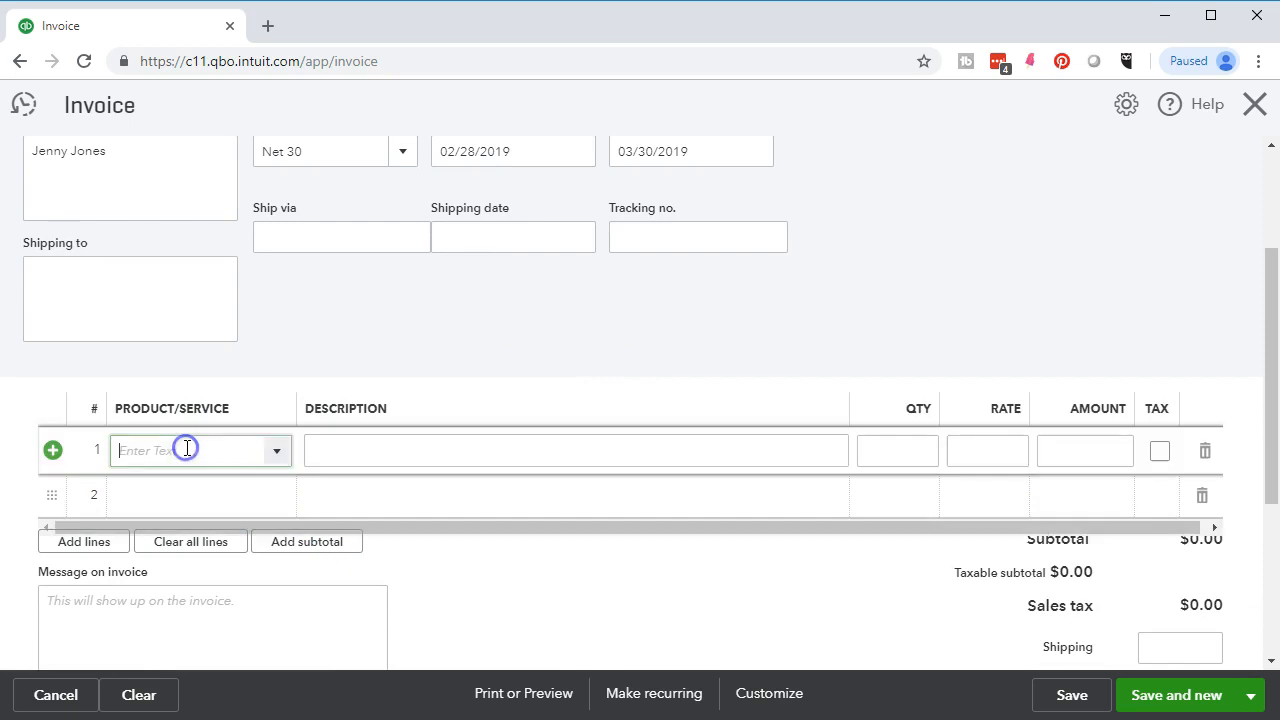
type("Angele")
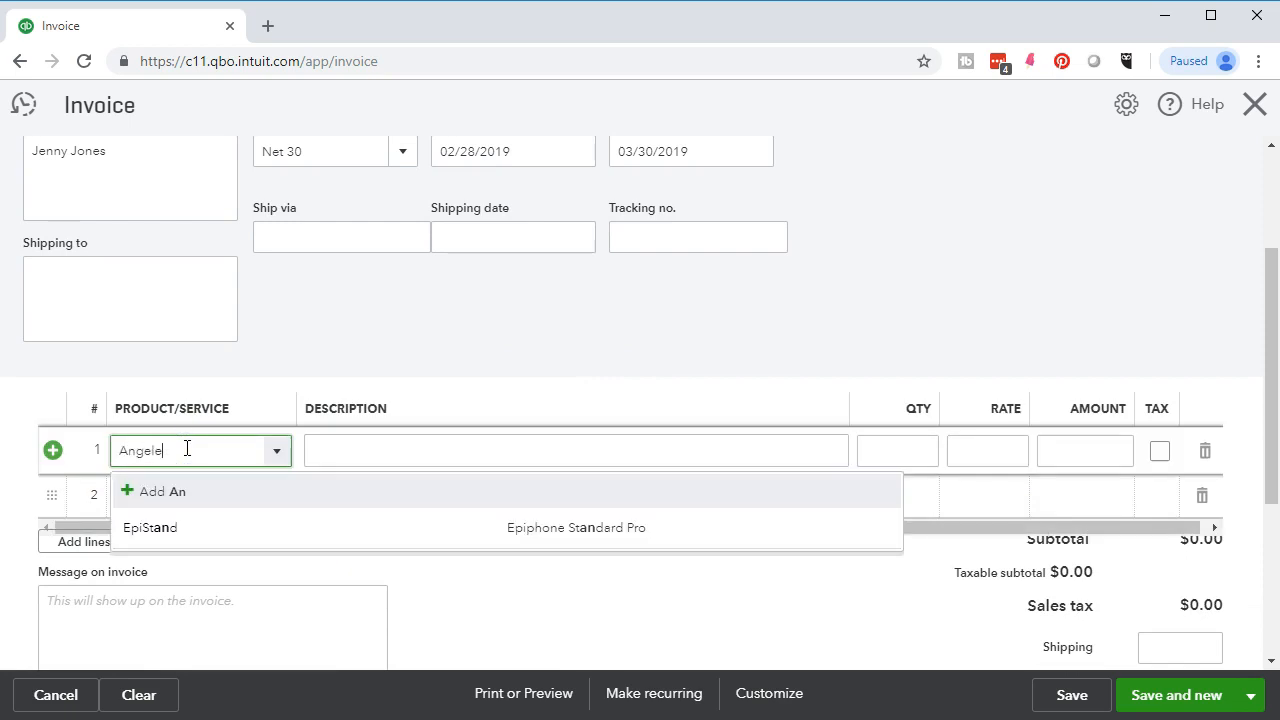
key("BackSpace")
type("a")
type("Gu")
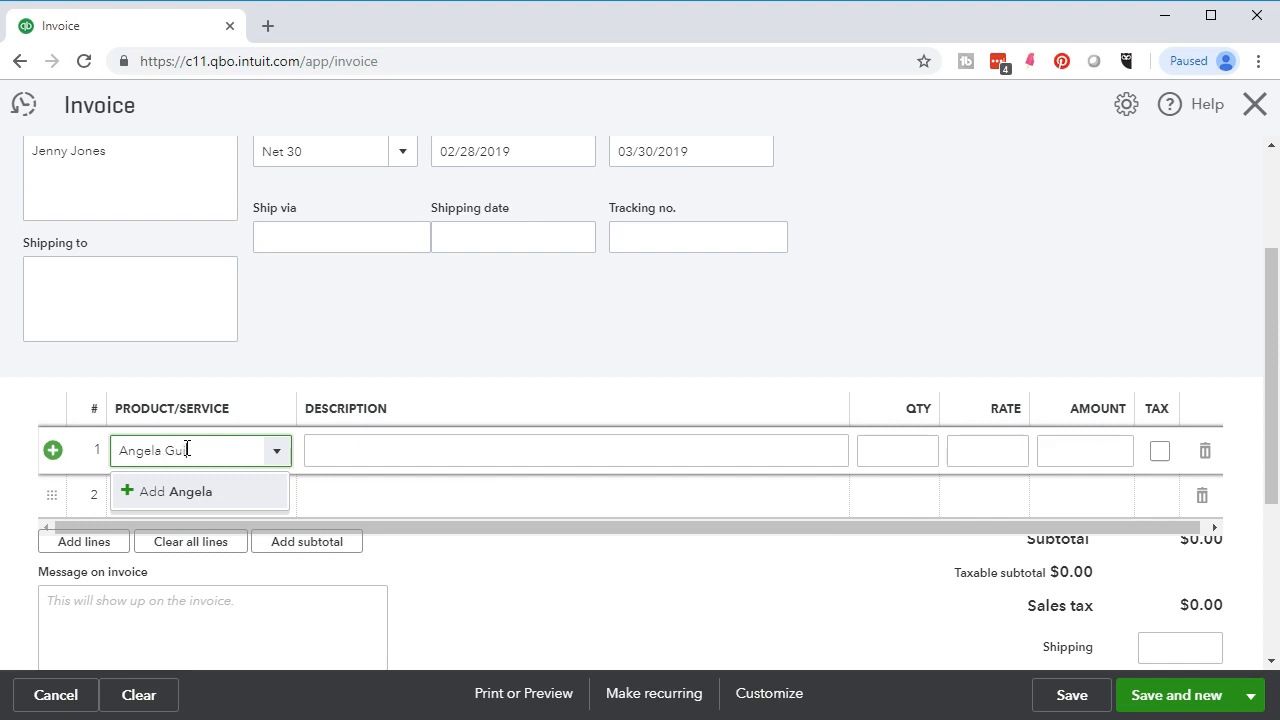
type("itar Lessons")
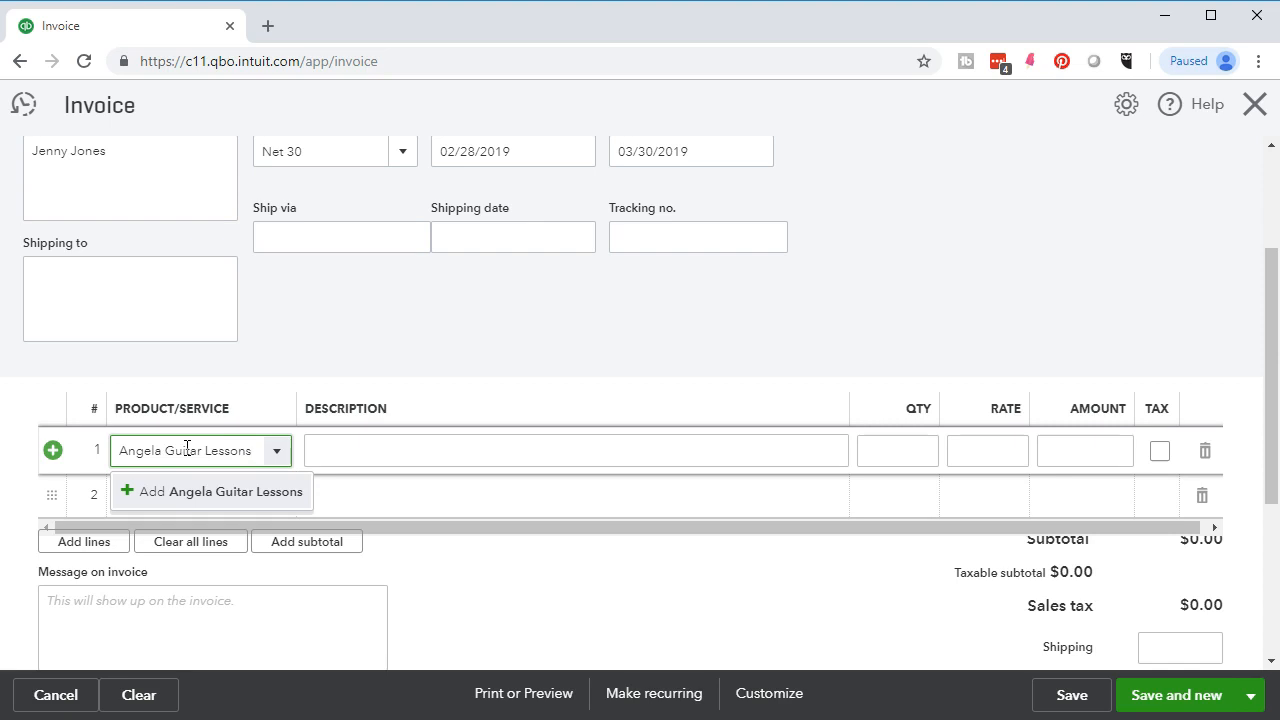
key("Return")
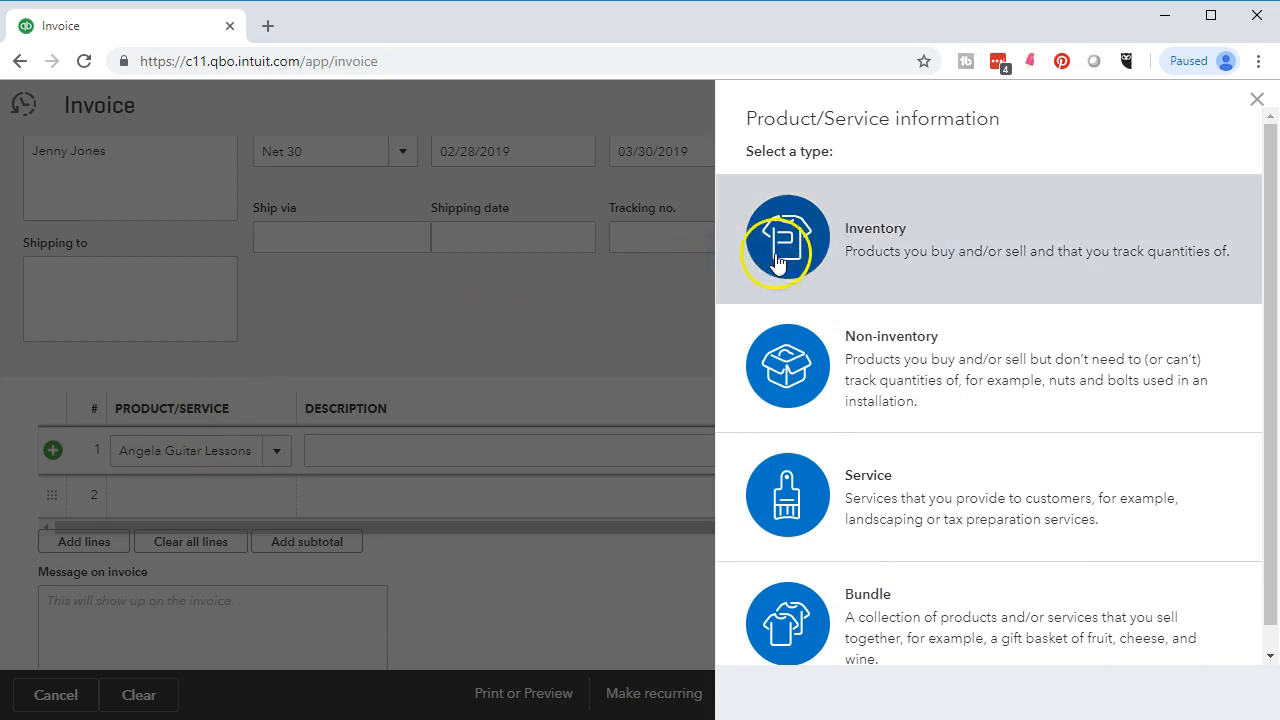
- Make the item a Service, copy its name into the description, and price it at 150
left_click(819, 480)
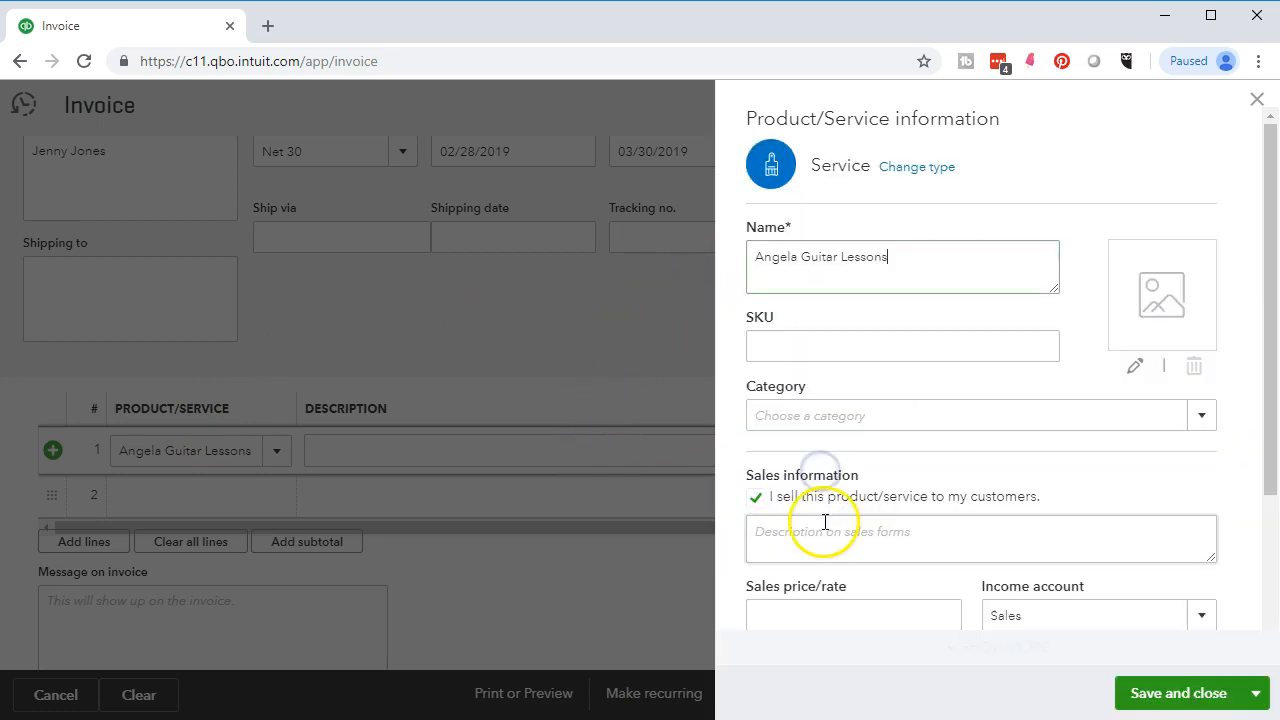
left_click_drag(923, 252, 748, 243)
key("ctrl+c")
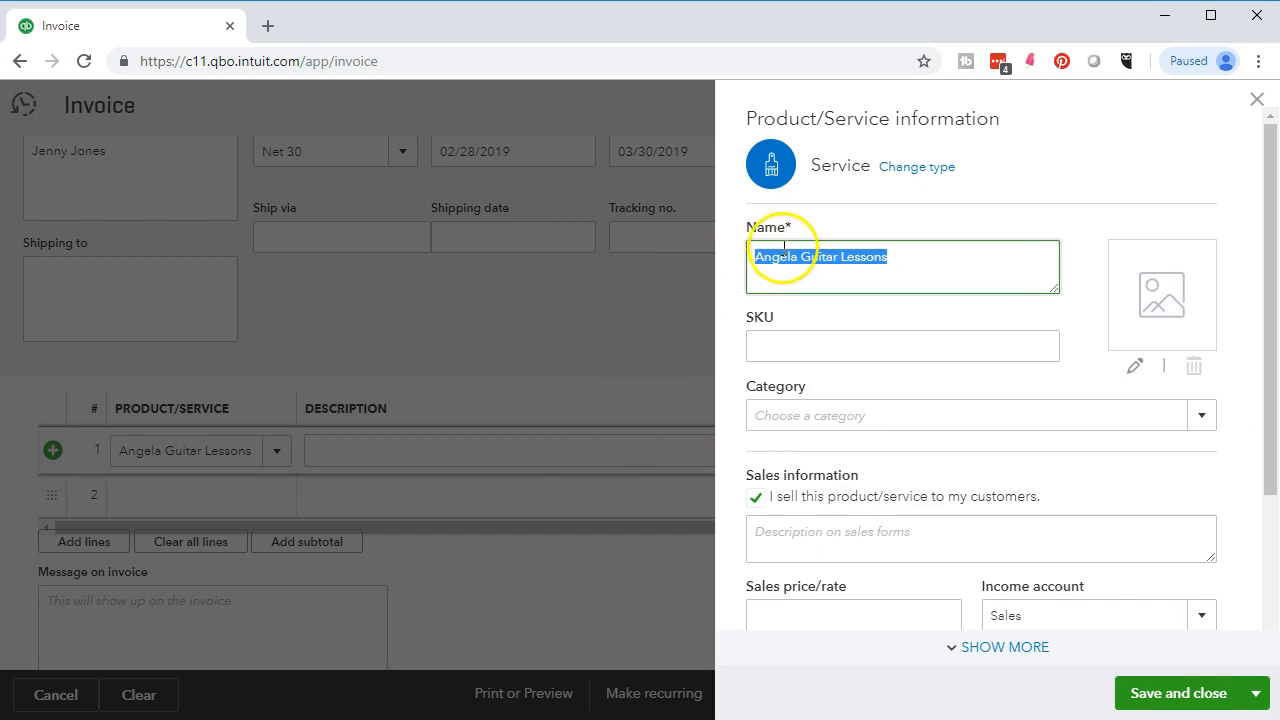
scroll(769, 351, "down", 3)
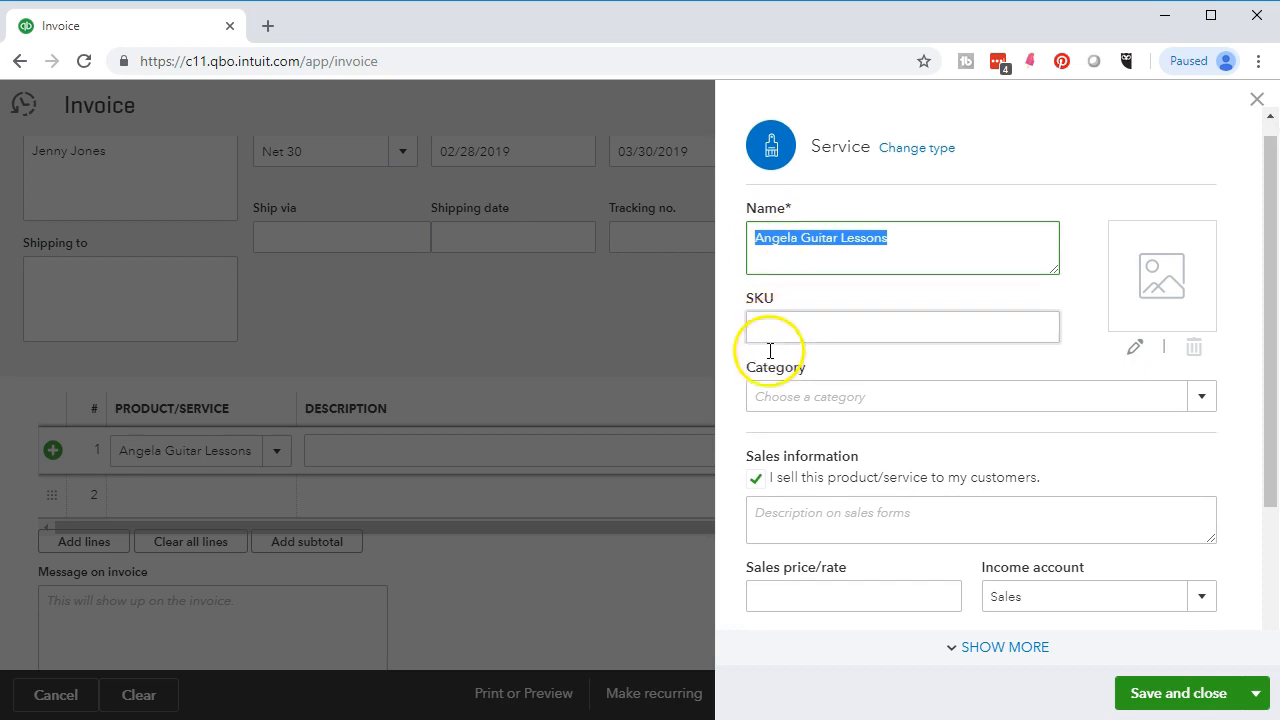
left_click(791, 331)
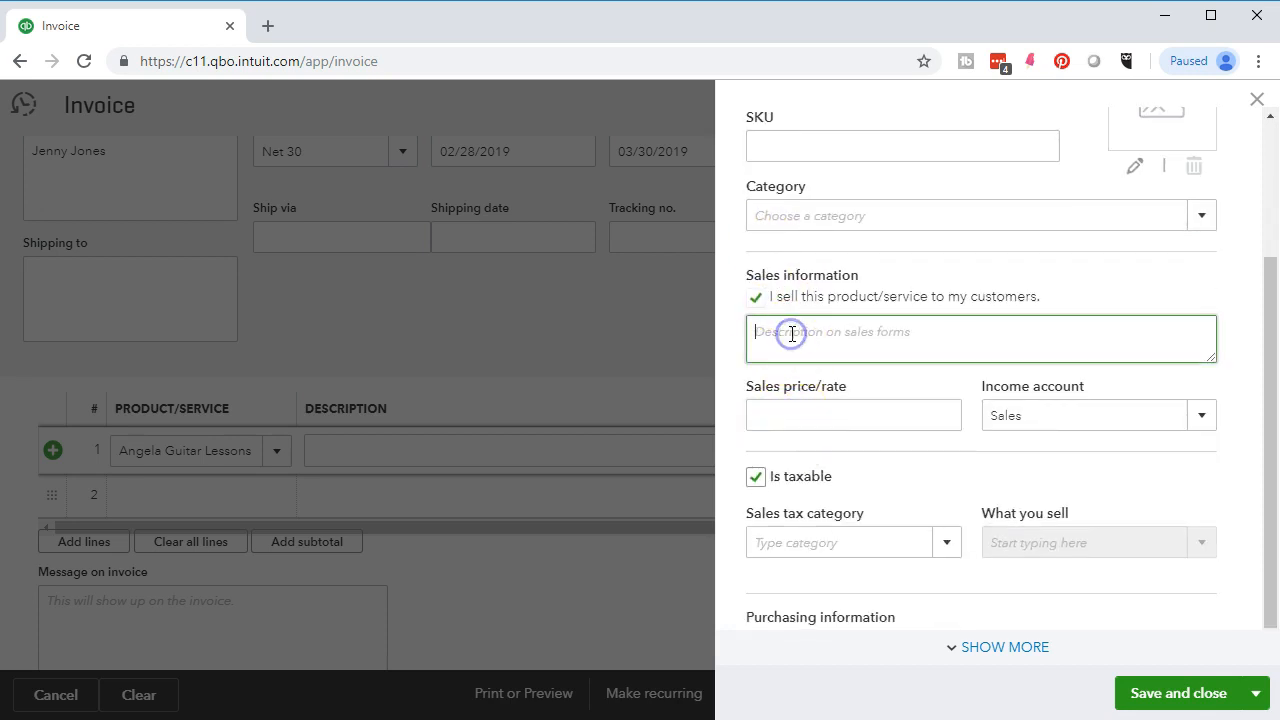
key("ctrl+v")
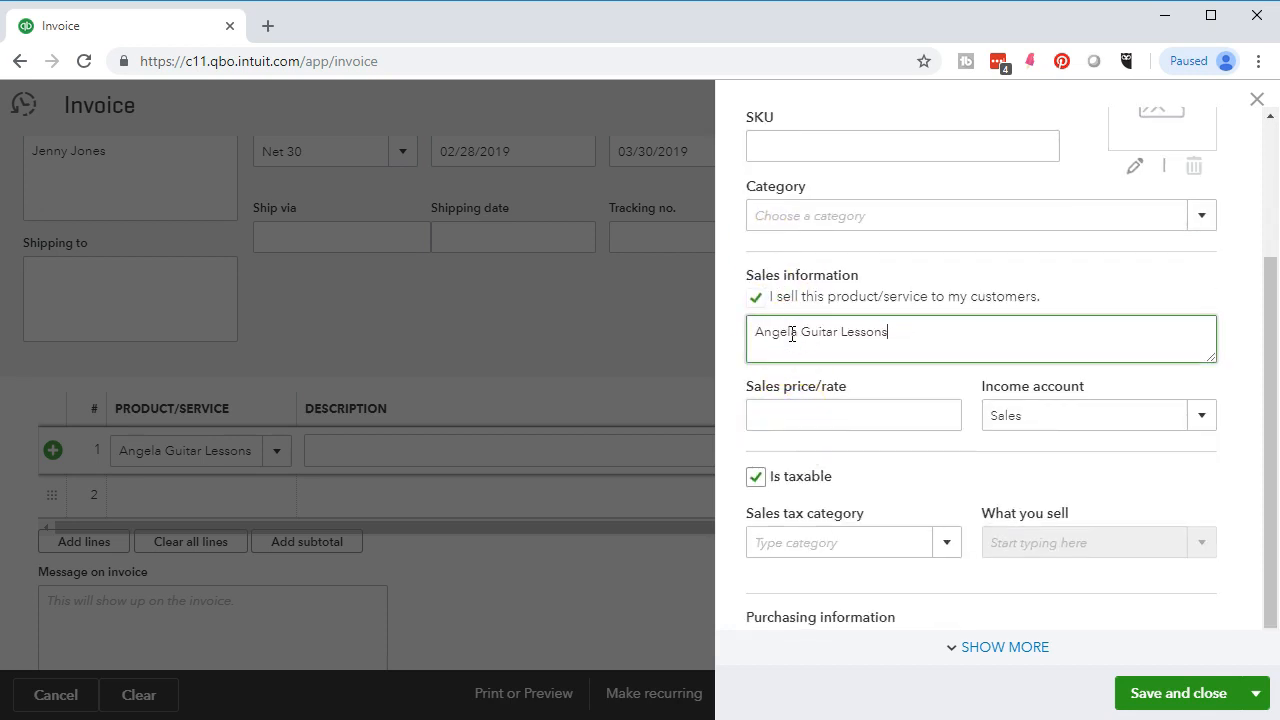
left_click(846, 408)
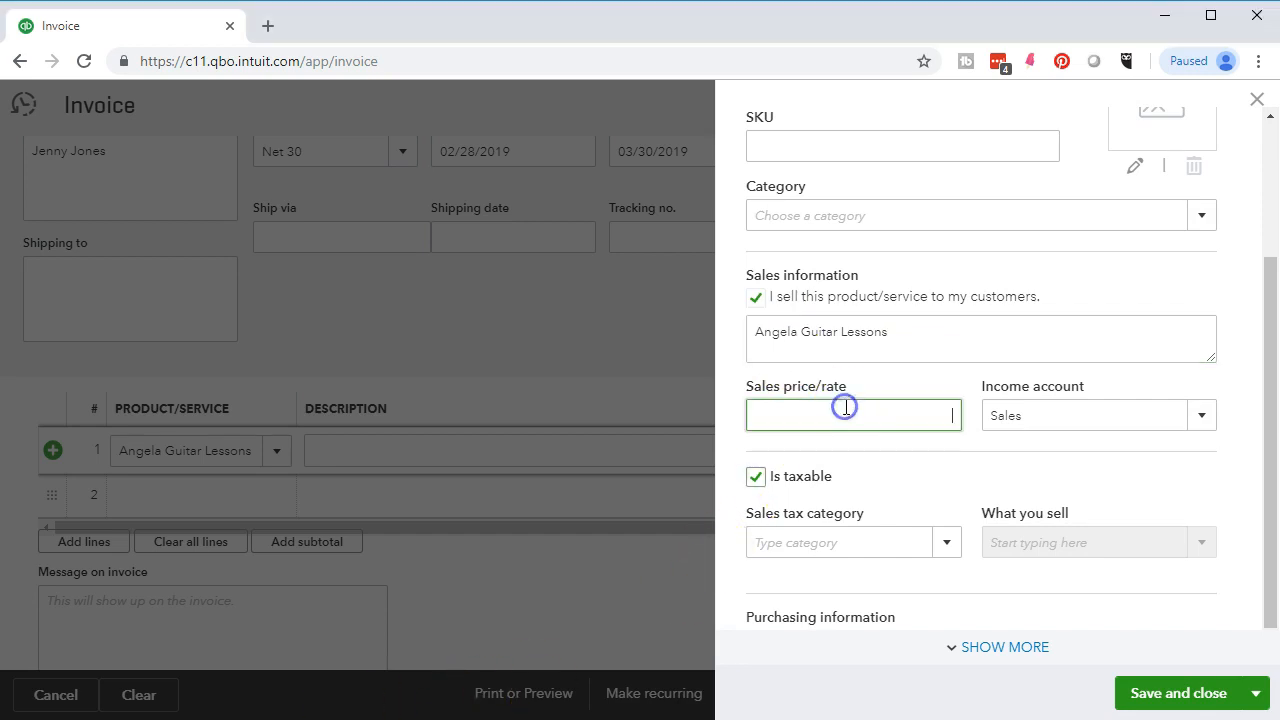
type("150")
- Set the income account to Service, make it non-taxable, and save the item
left_click(1199, 428)
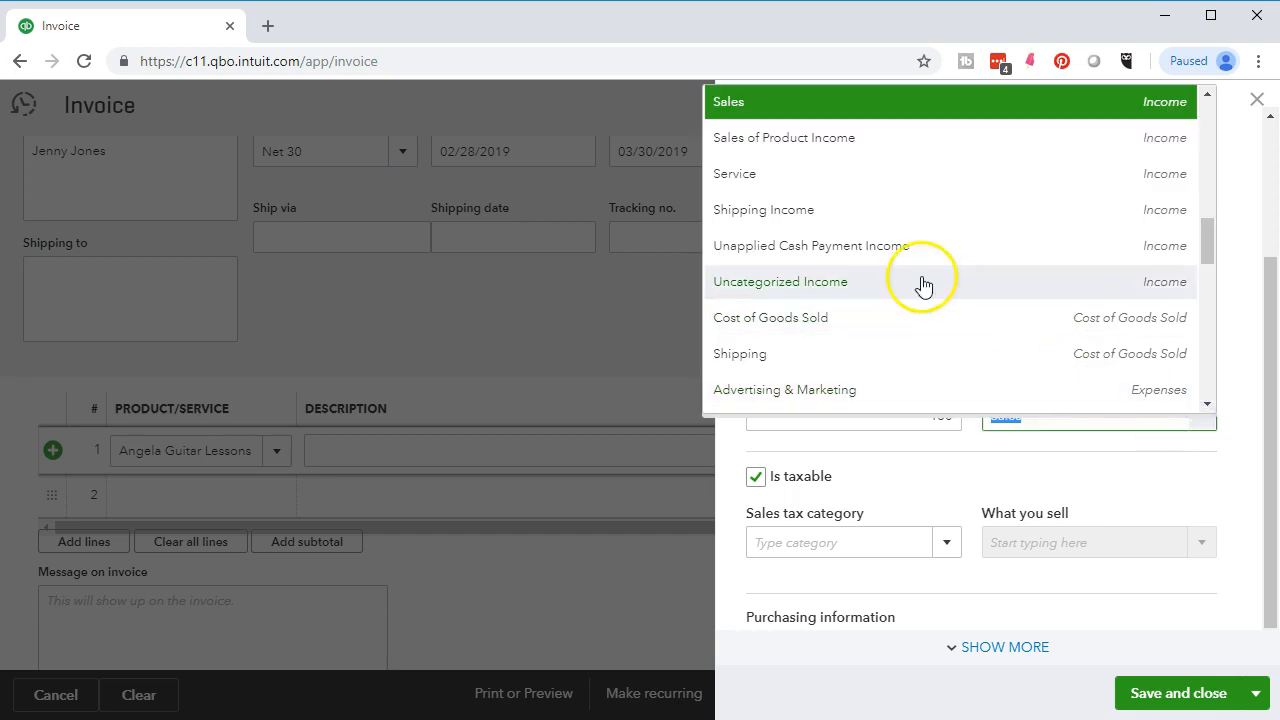
left_click(827, 183)
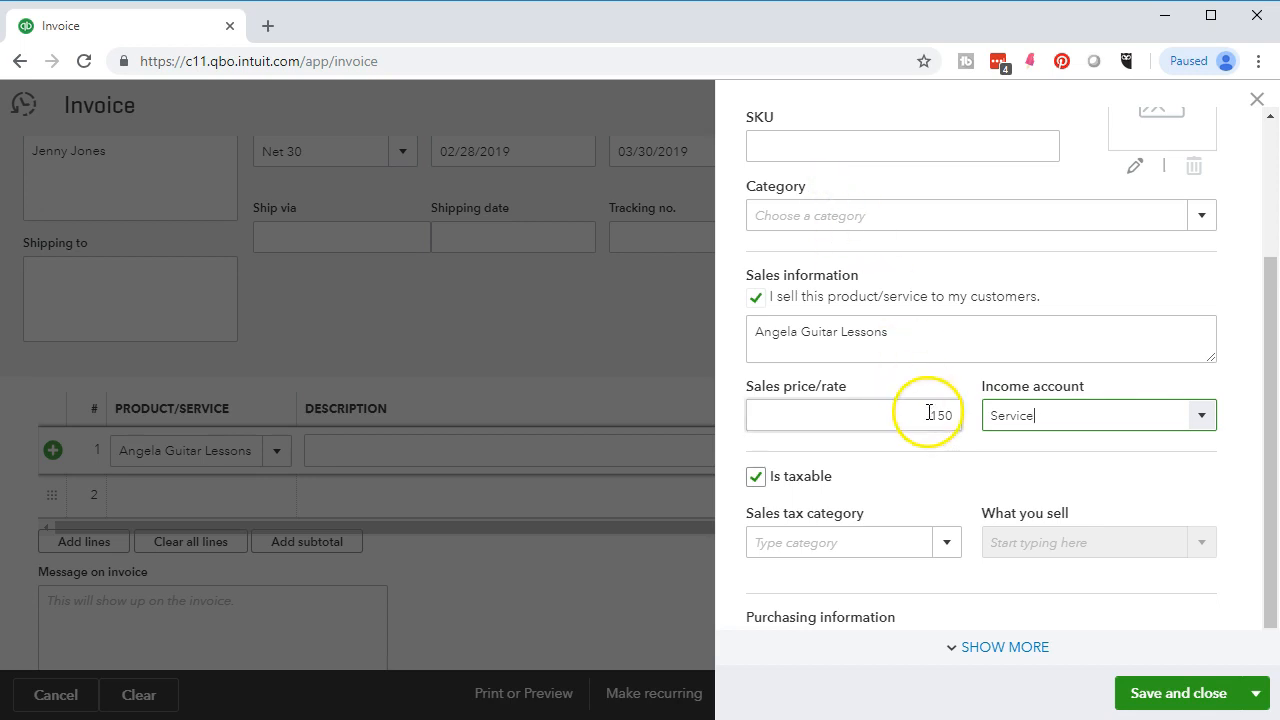
left_click(755, 478)
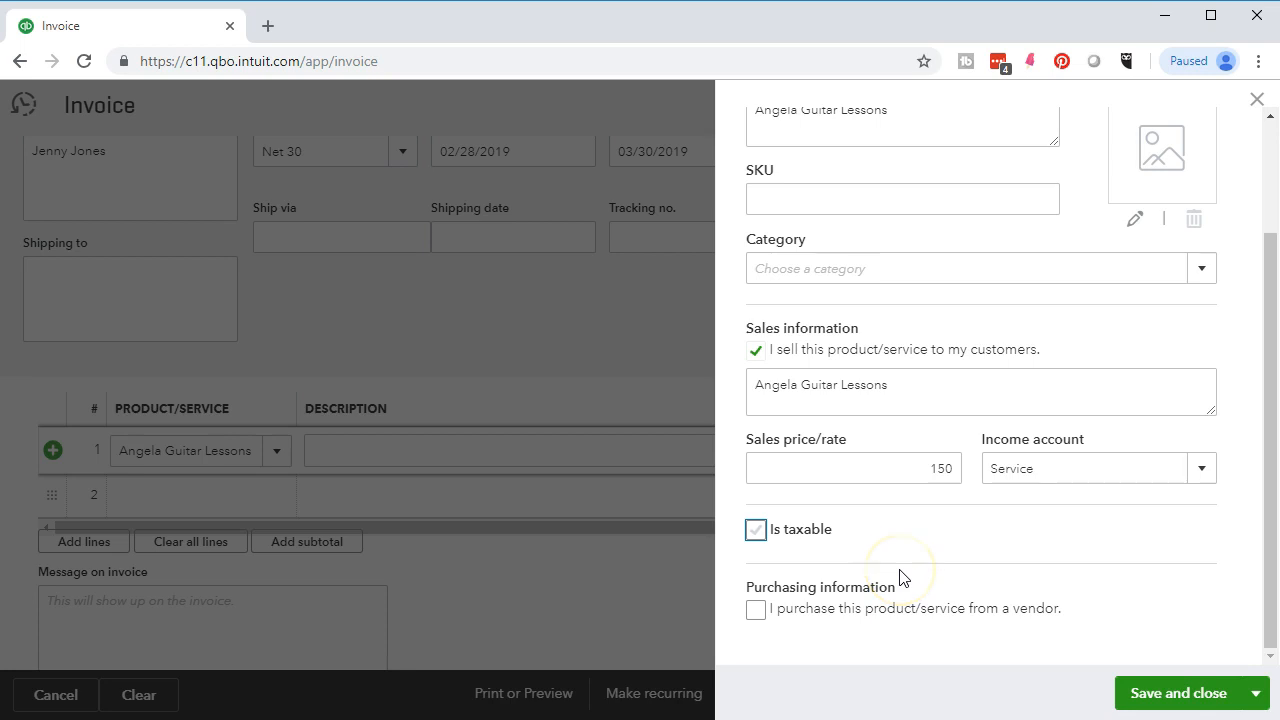
left_click(1196, 478)
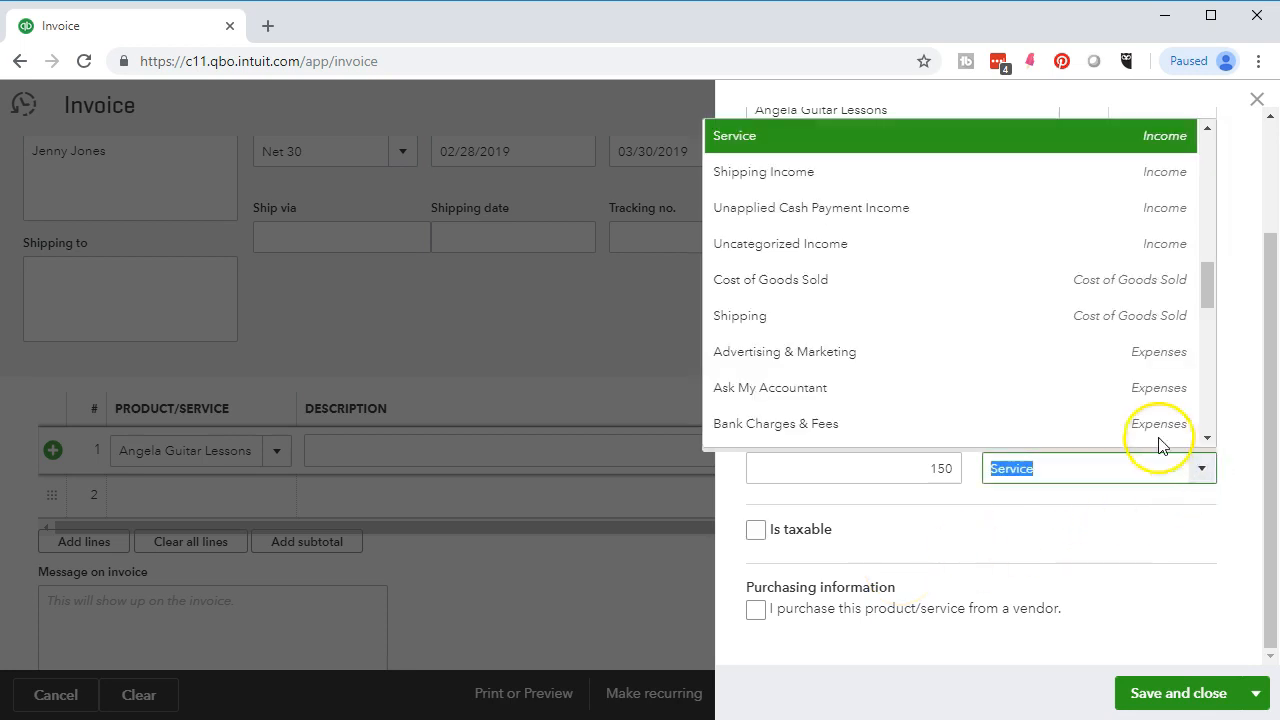
scroll(1136, 418, "up", 1)
scroll(1136, 418, "up", 1)
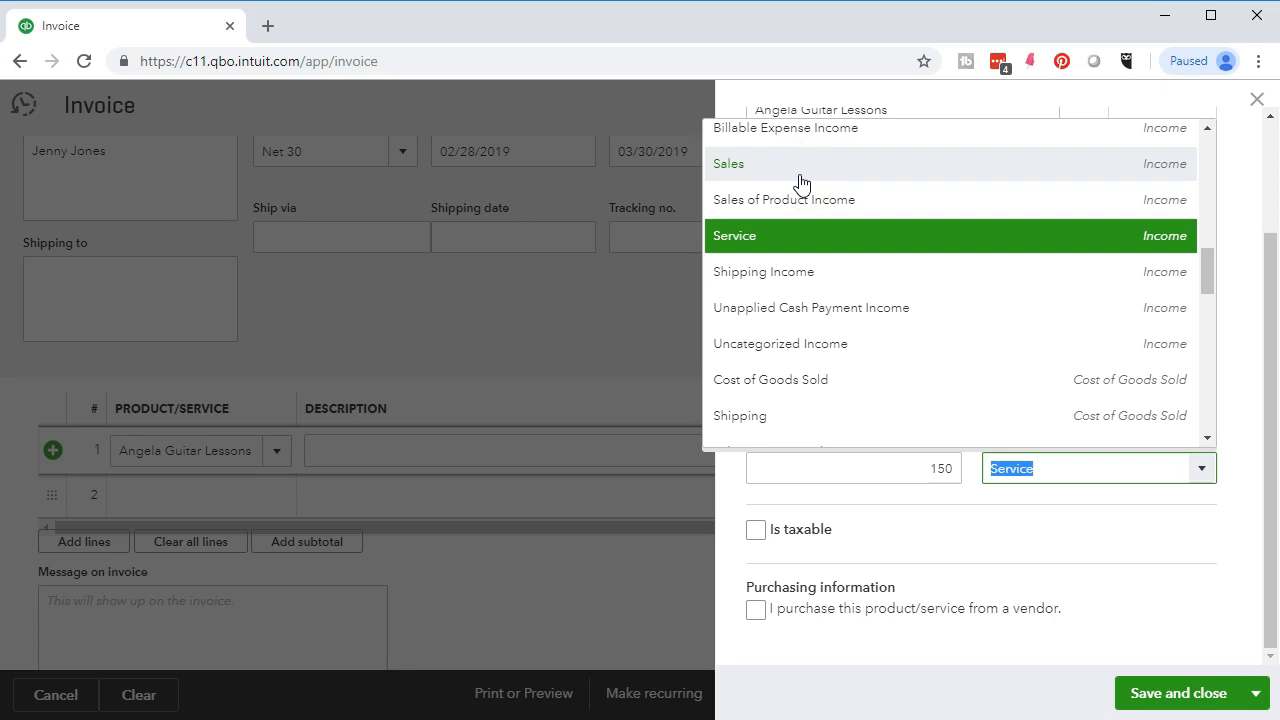
left_click(805, 236)
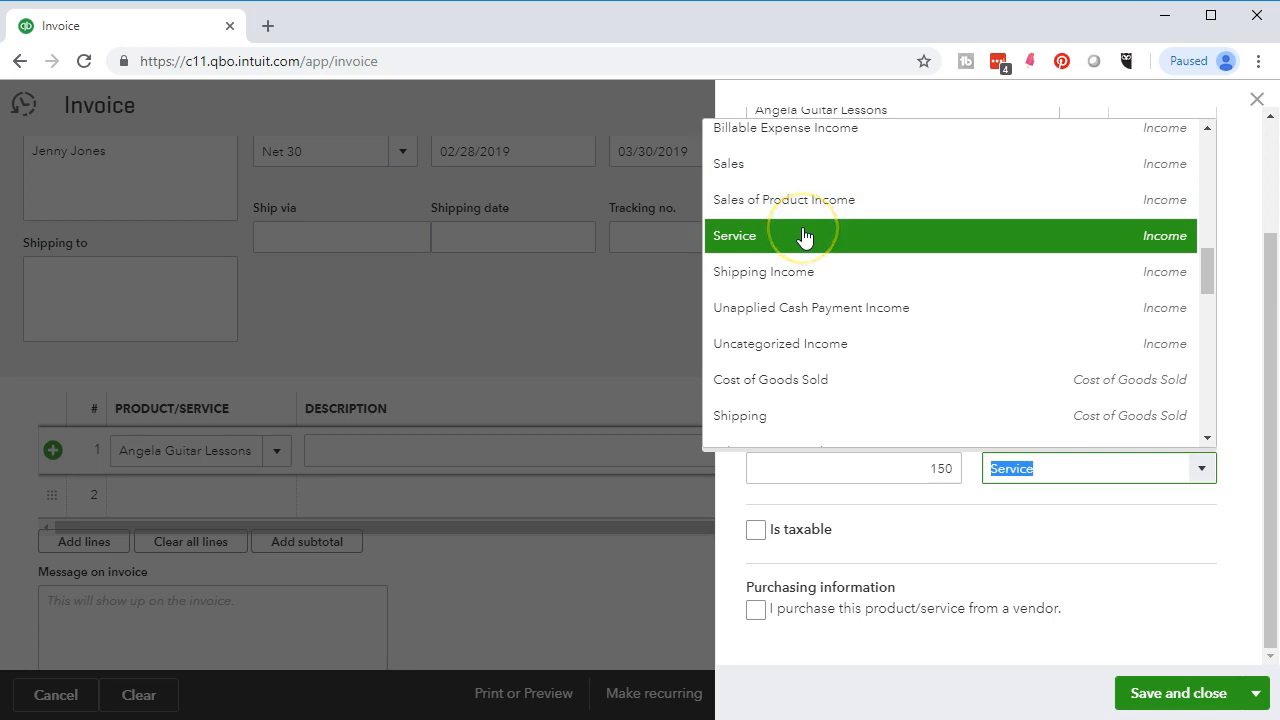
left_click(1003, 533)
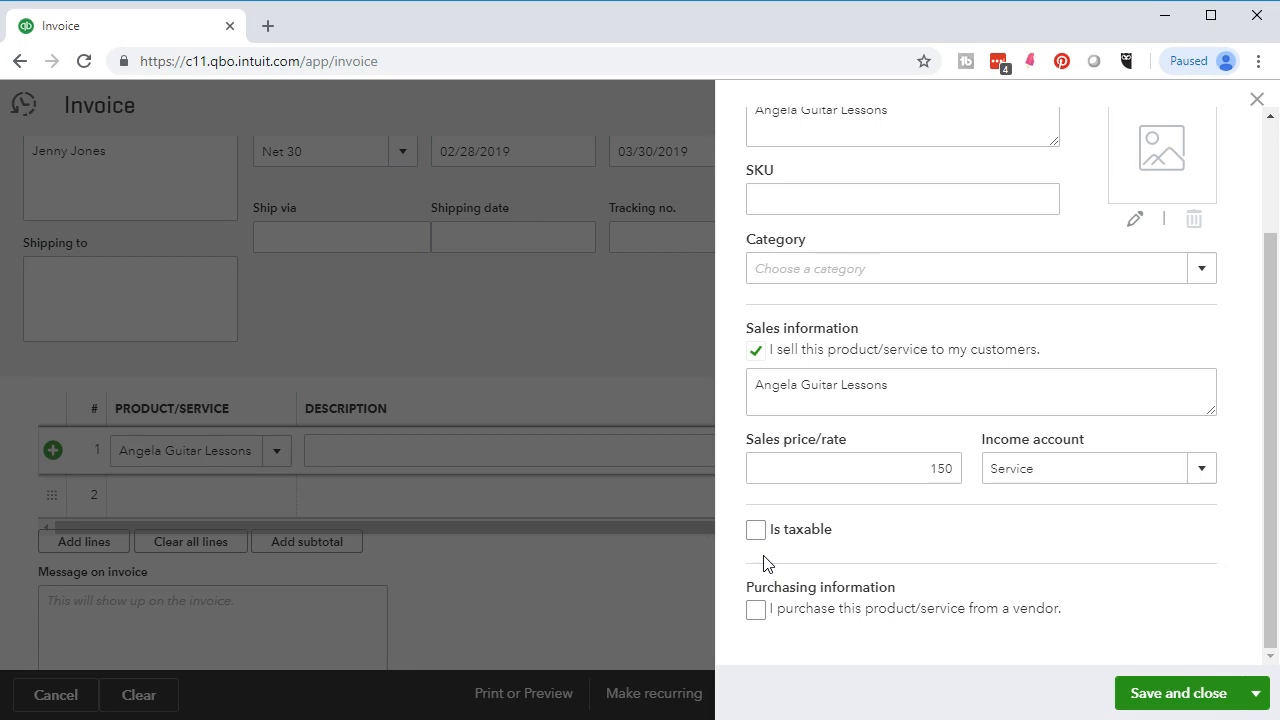
left_click(1150, 700)
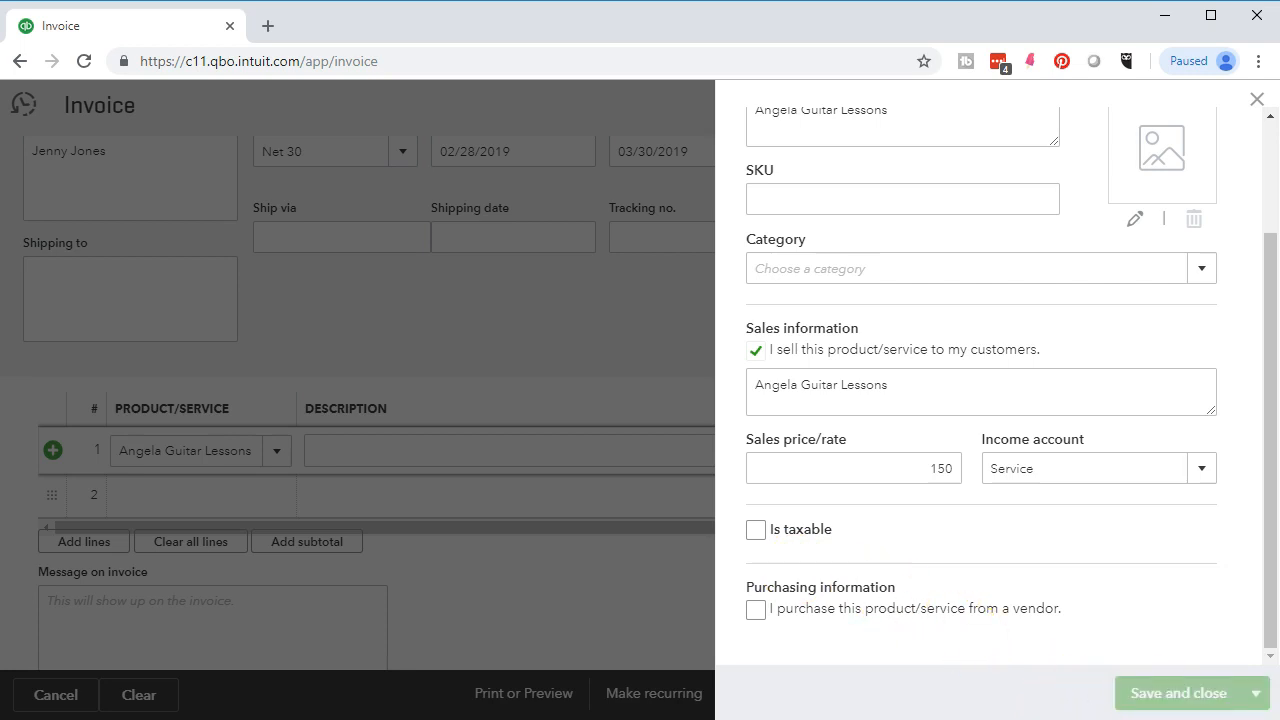
- Set line 1 quantity to 7 ($1,050.00) and save invoice 1019 with Save and new
left_click(706, 451)
key("Tab")
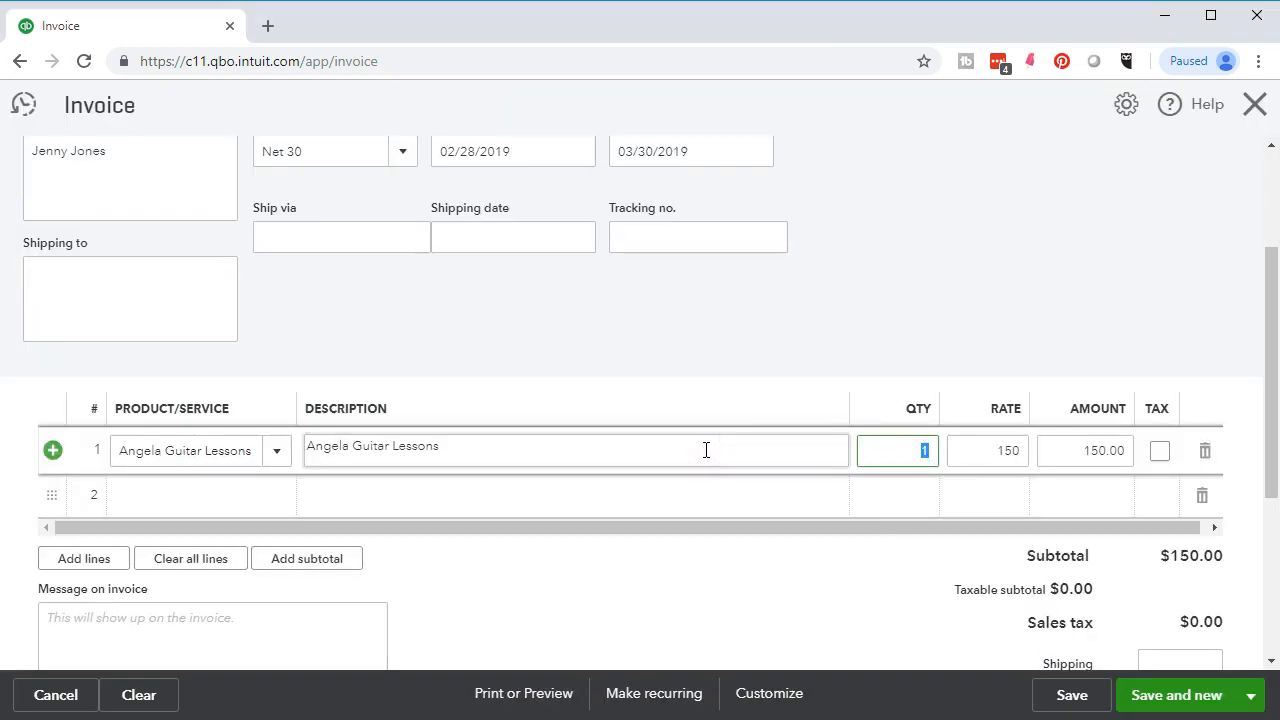
type("7")
key("Tab")
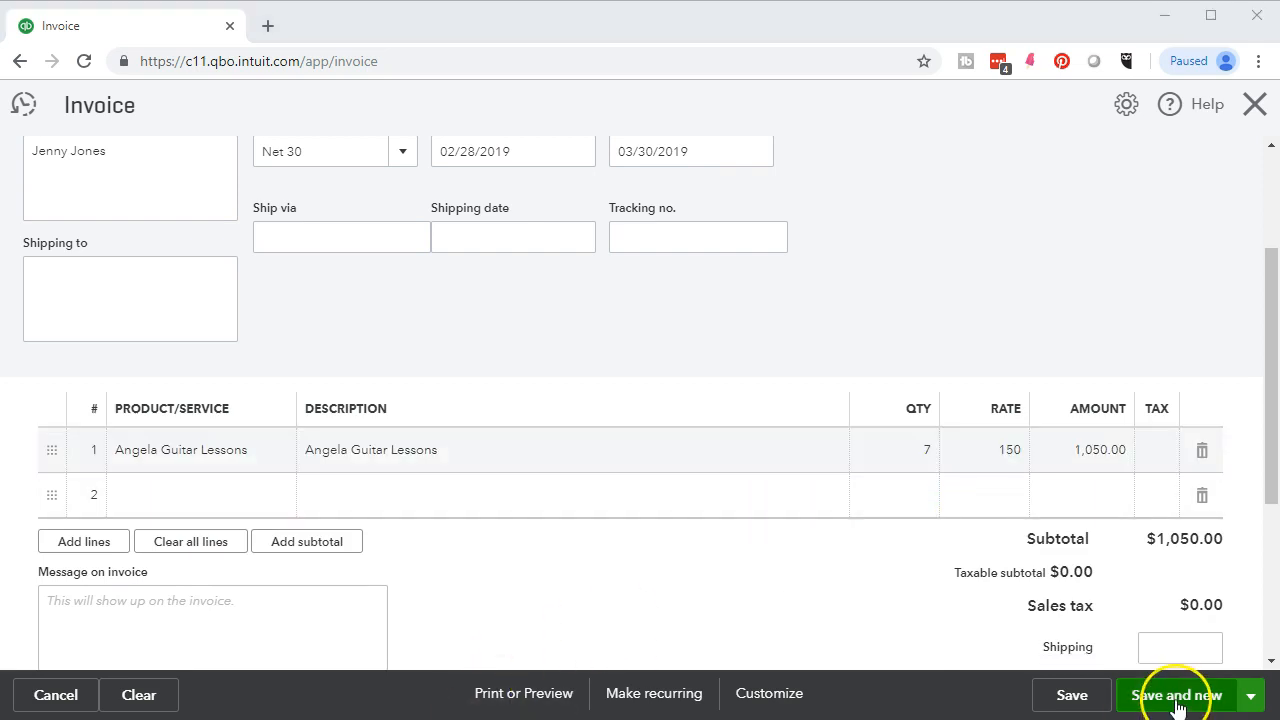
left_click(1177, 705)
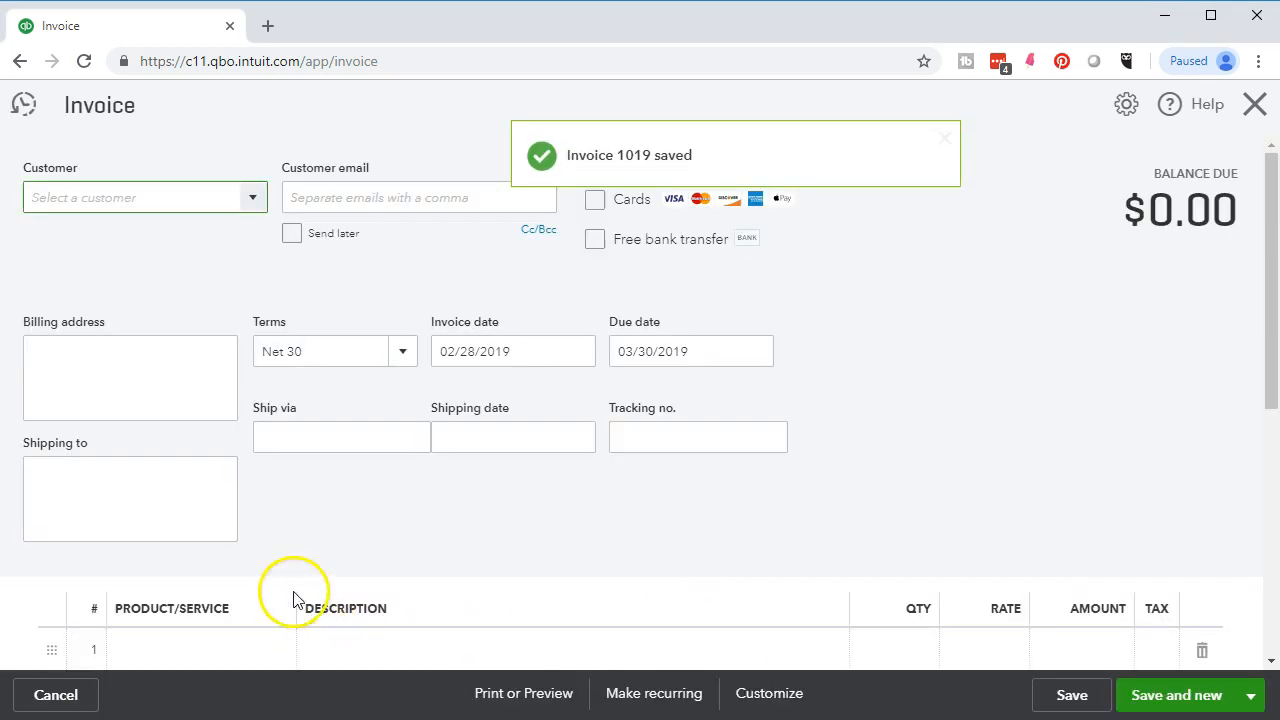
- Add a new customer by name and set them as the invoice's customer
left_click(127, 195)
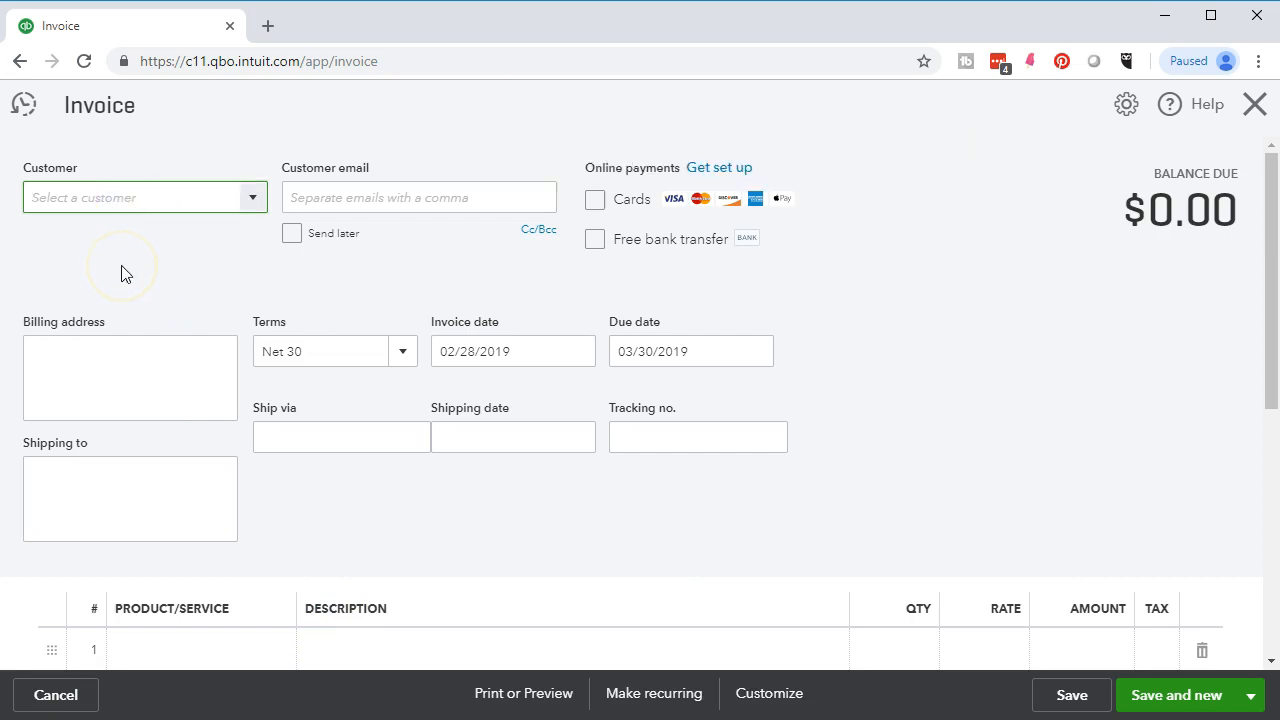
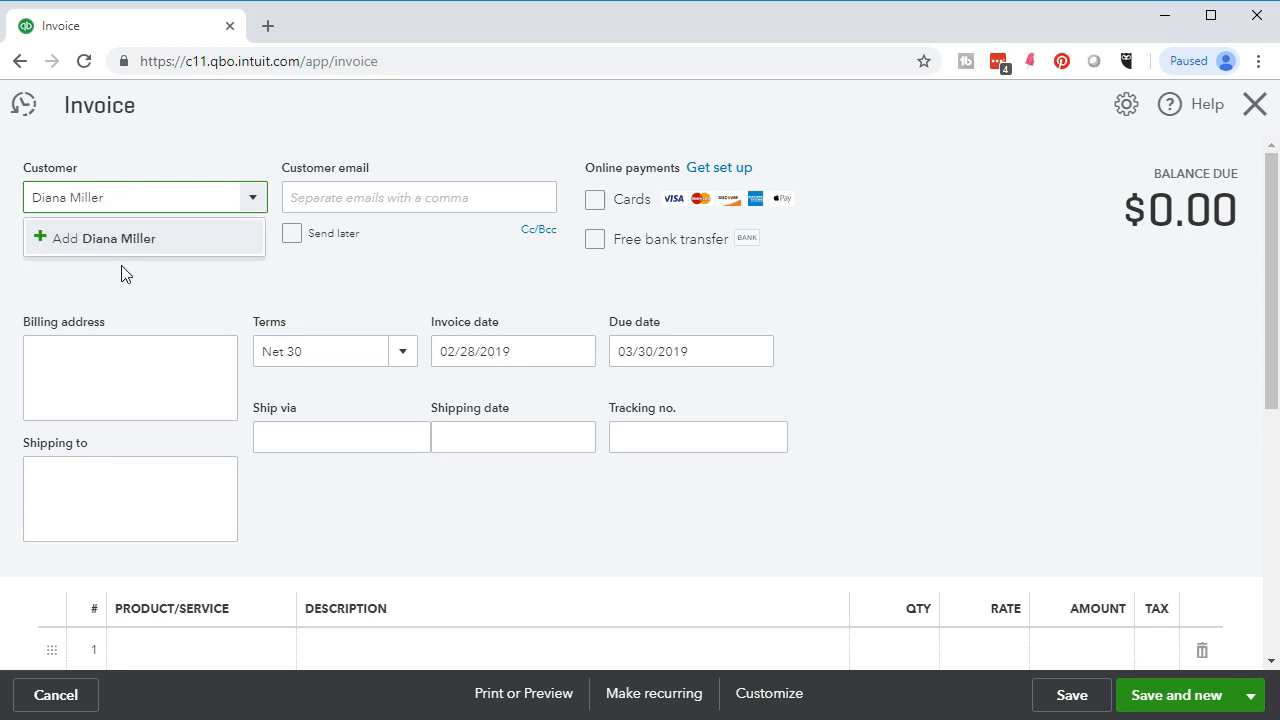
key("Return")
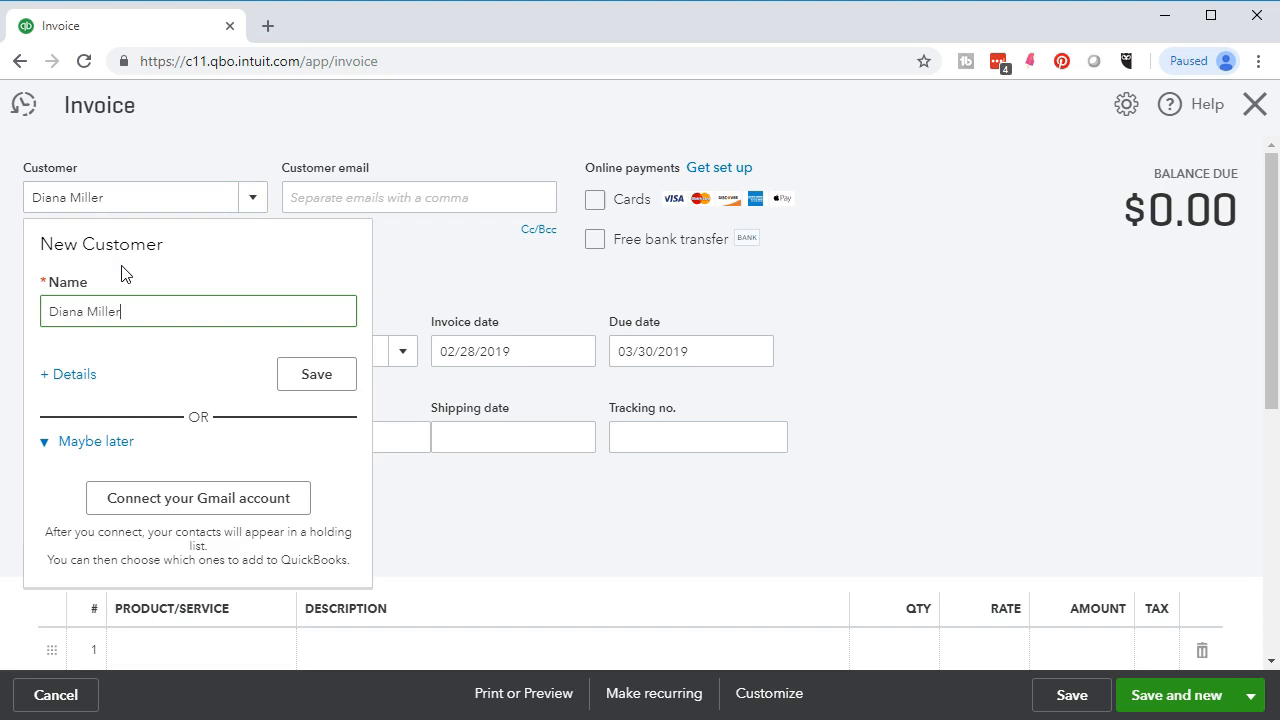
left_click(316, 381)
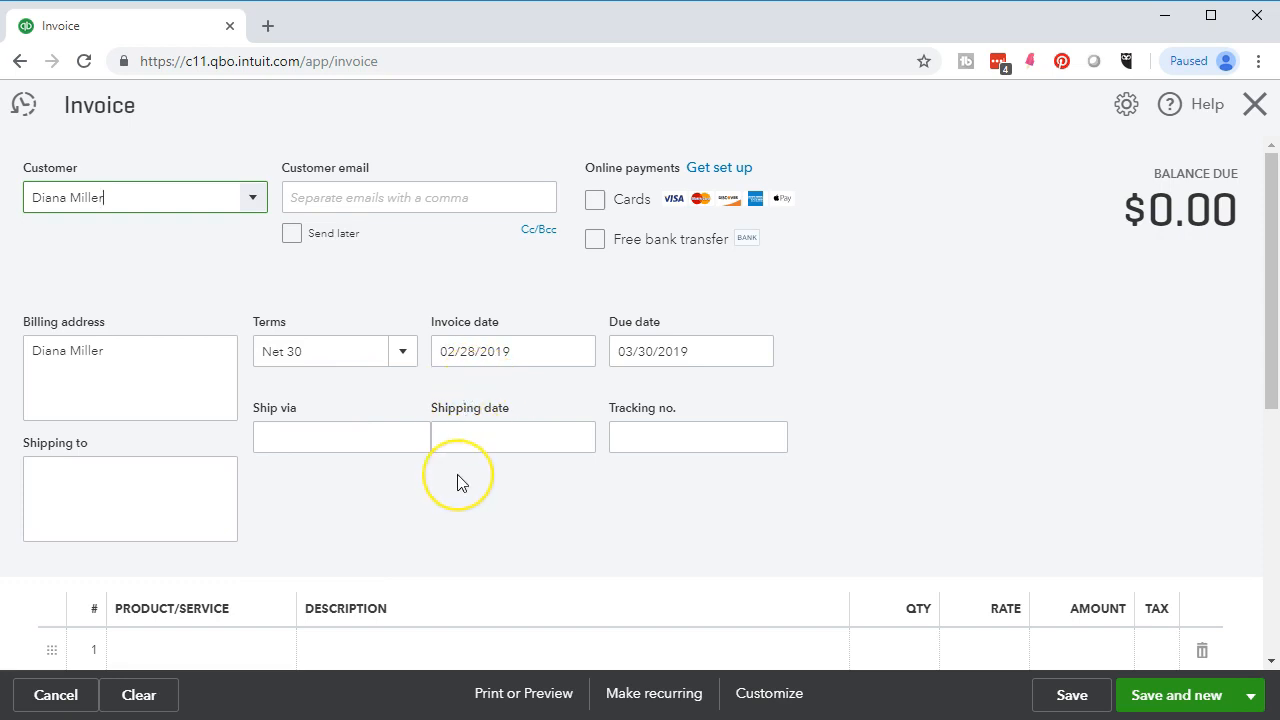
scroll(458, 480, "down", 1)
- Bill 6 Angela Guitar Lessons ($900.00) on line 1 and save as invoice 1020
left_click(200, 550)
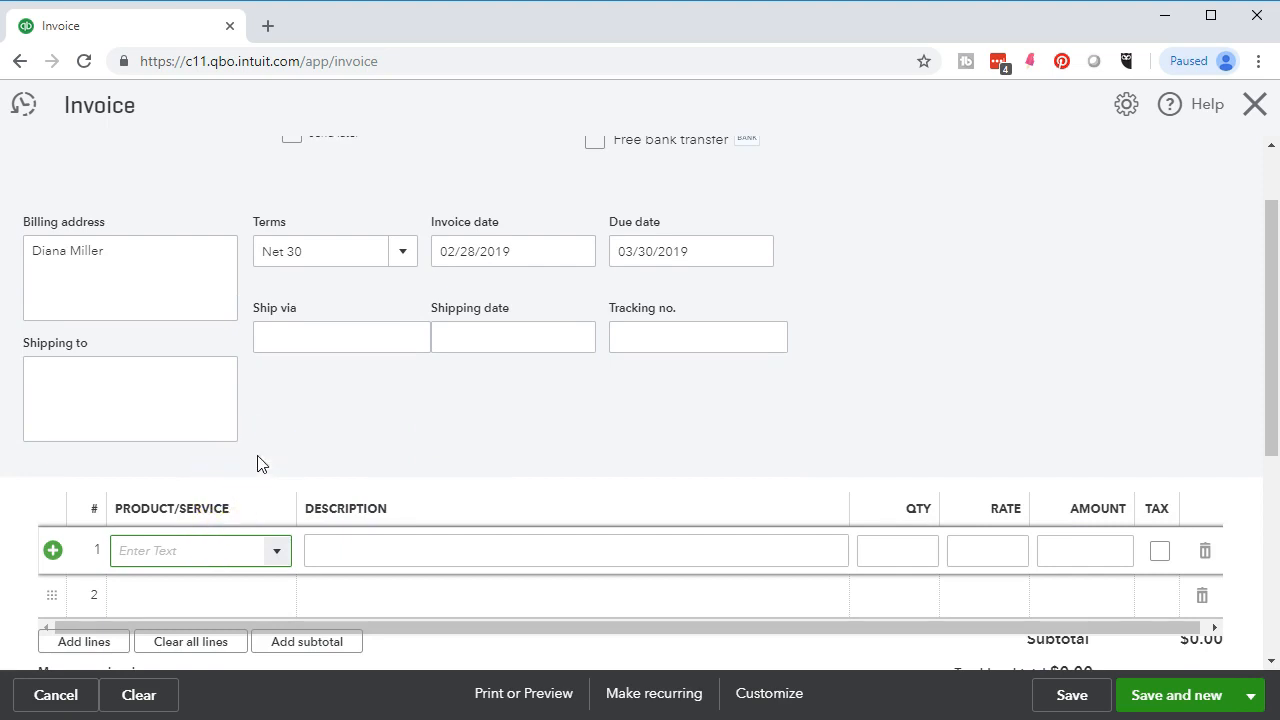
type("Angela Guitar Lessons")
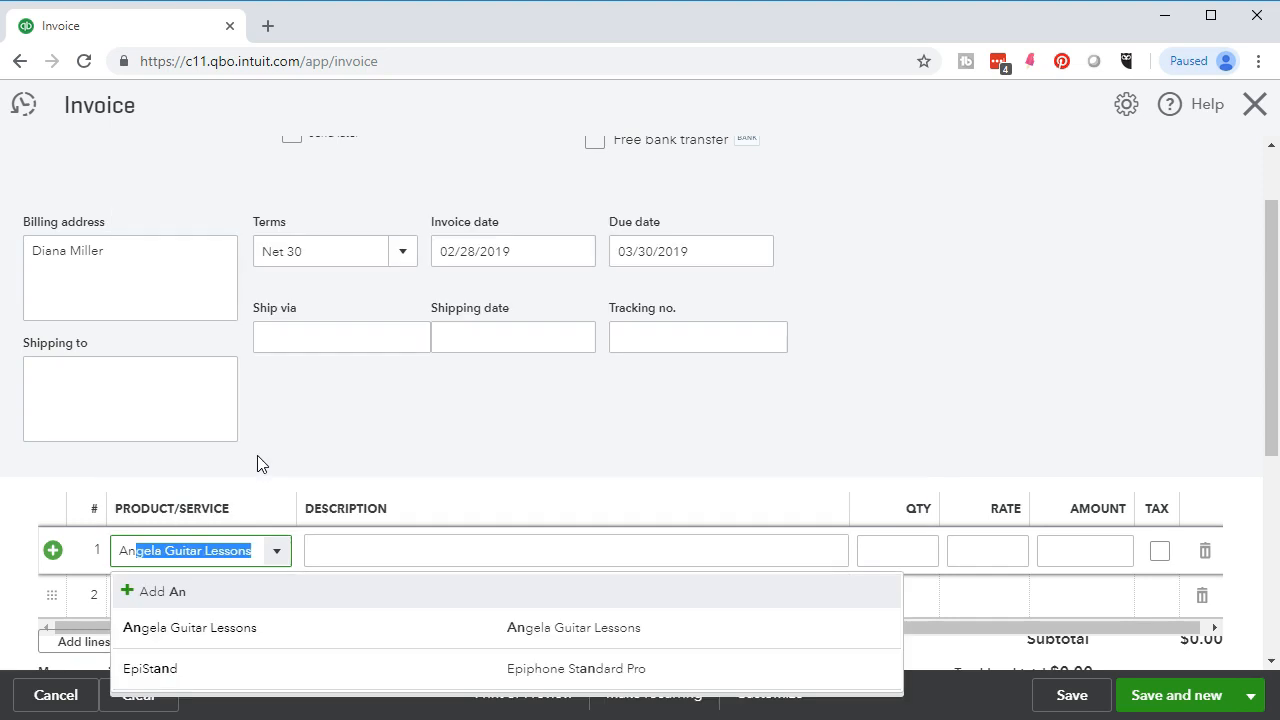
left_click(266, 628)
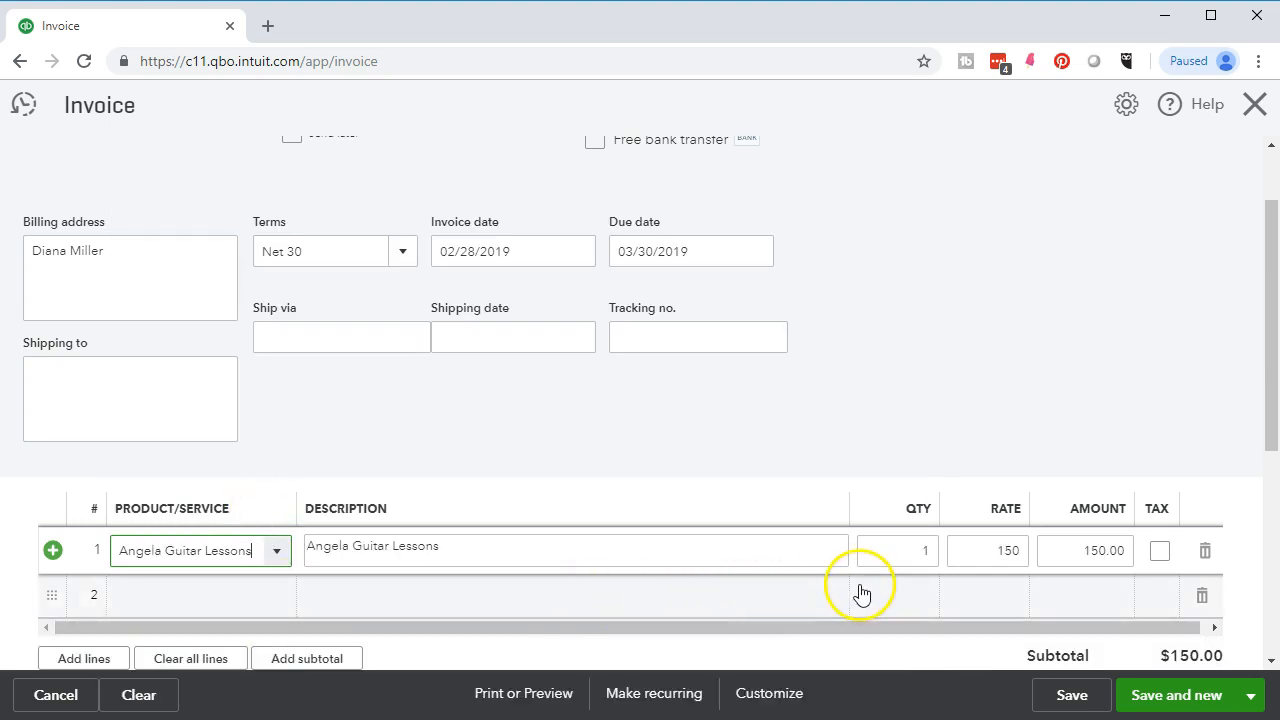
left_click(886, 549)
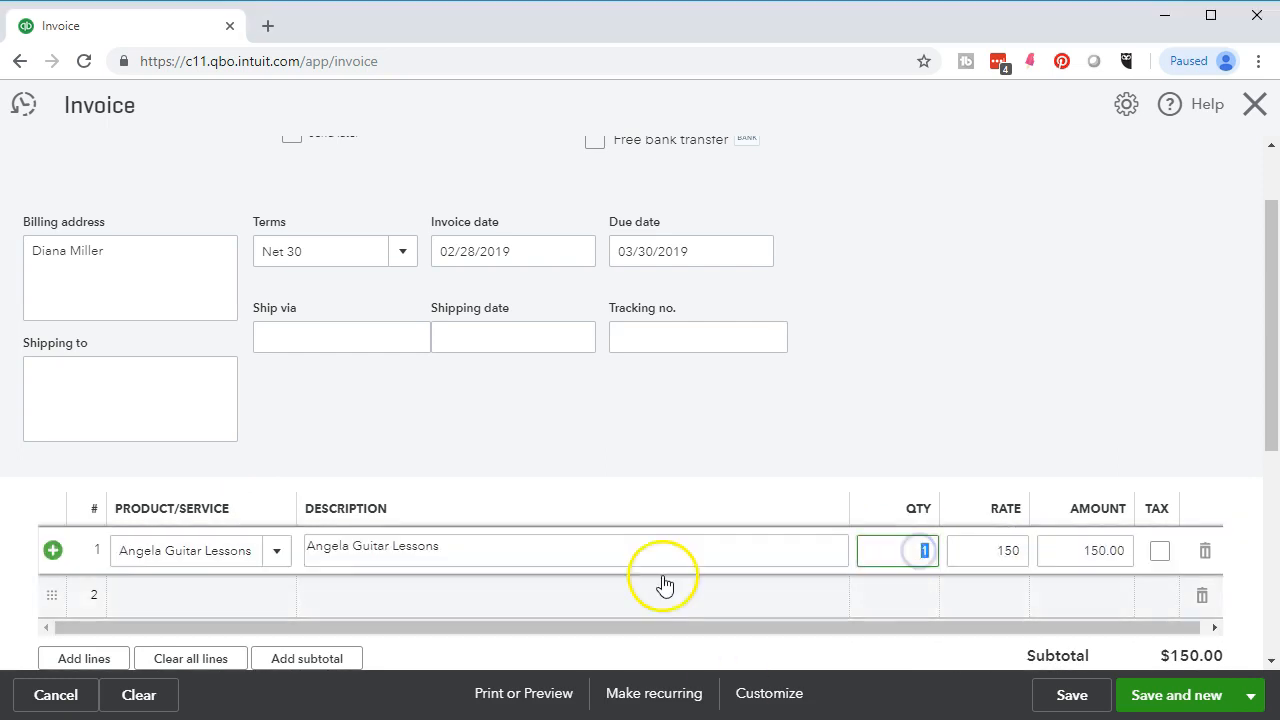
type("6")
key("Tab")
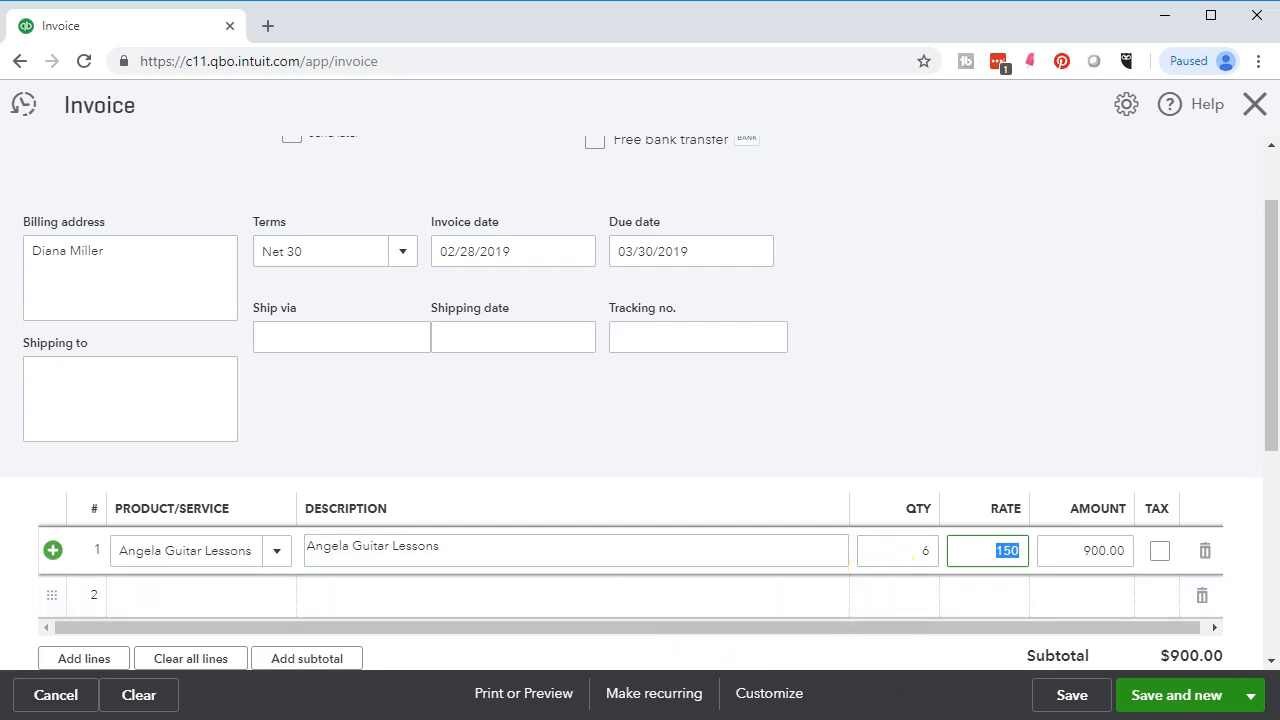
left_click(337, 500)
scroll(123, 274, "up", 2)
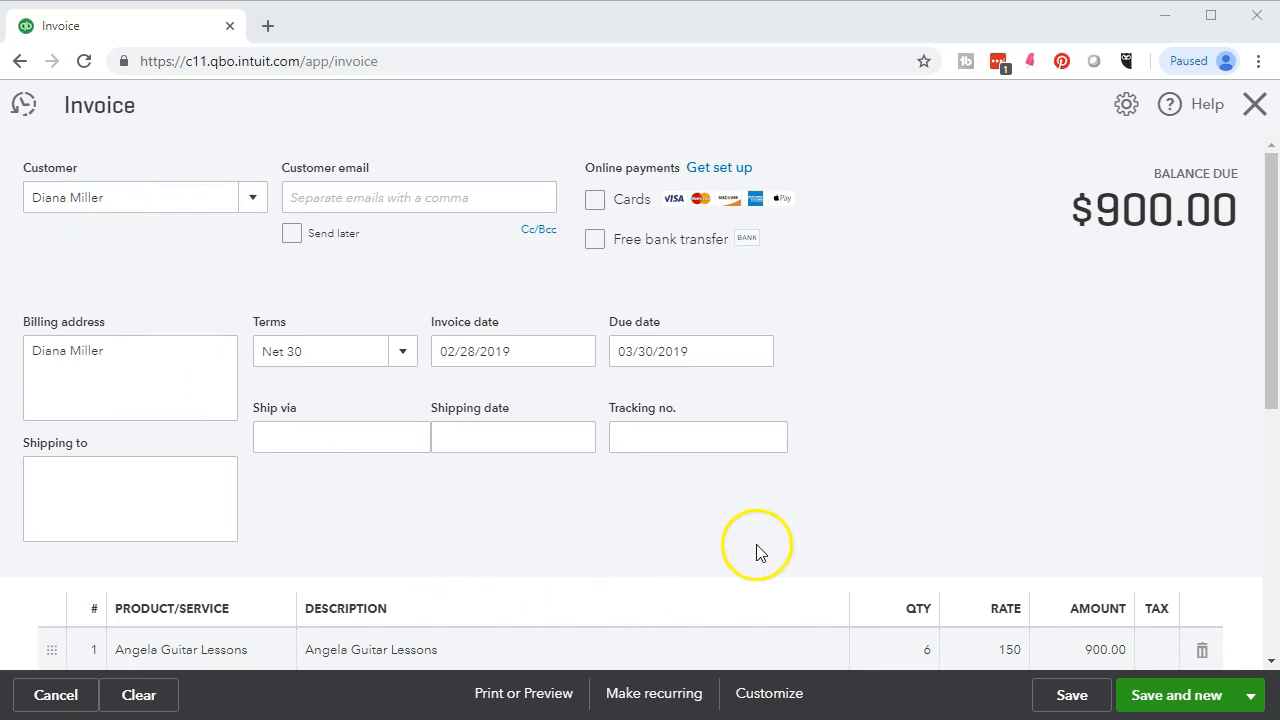
scroll(757, 553, "down", 2)
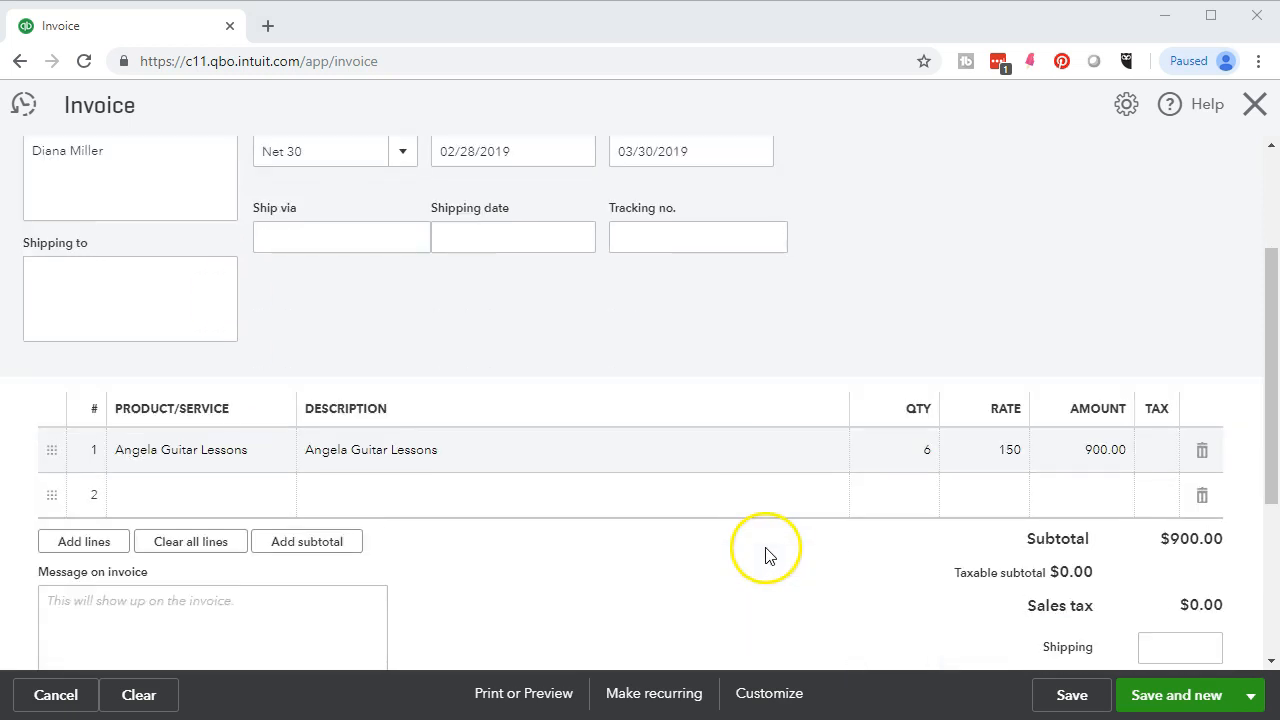
left_click(1138, 700)
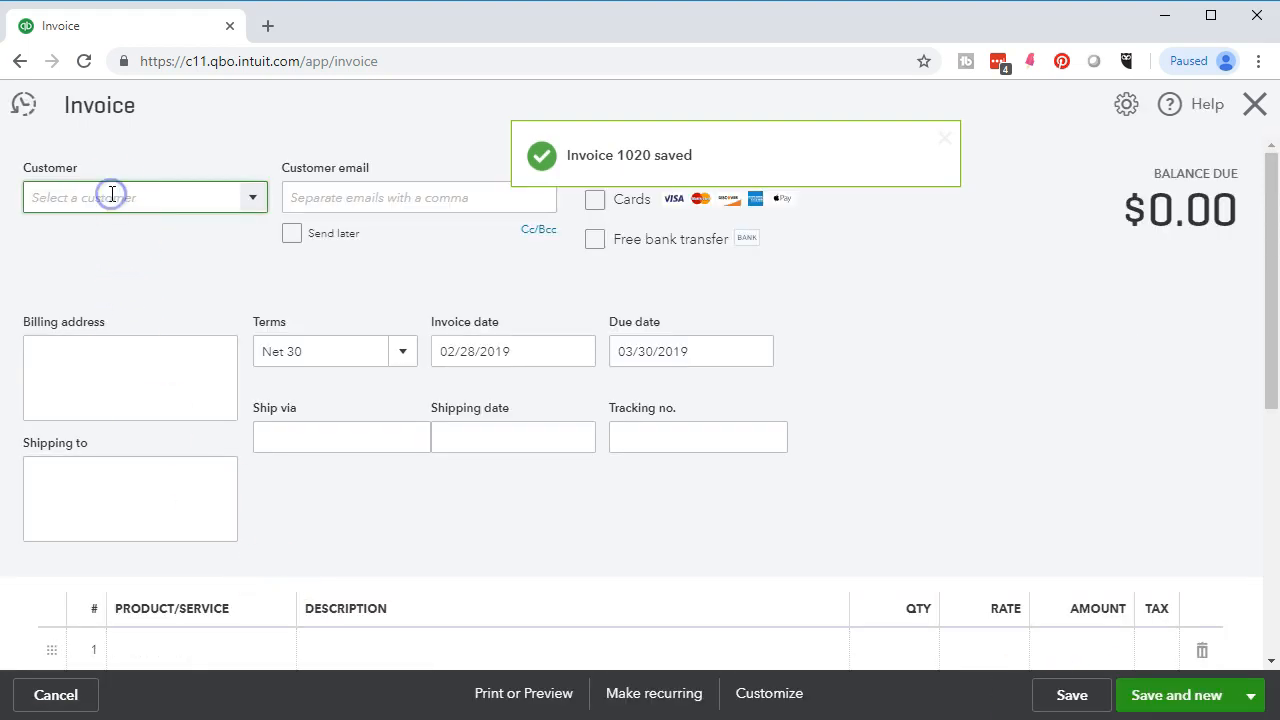
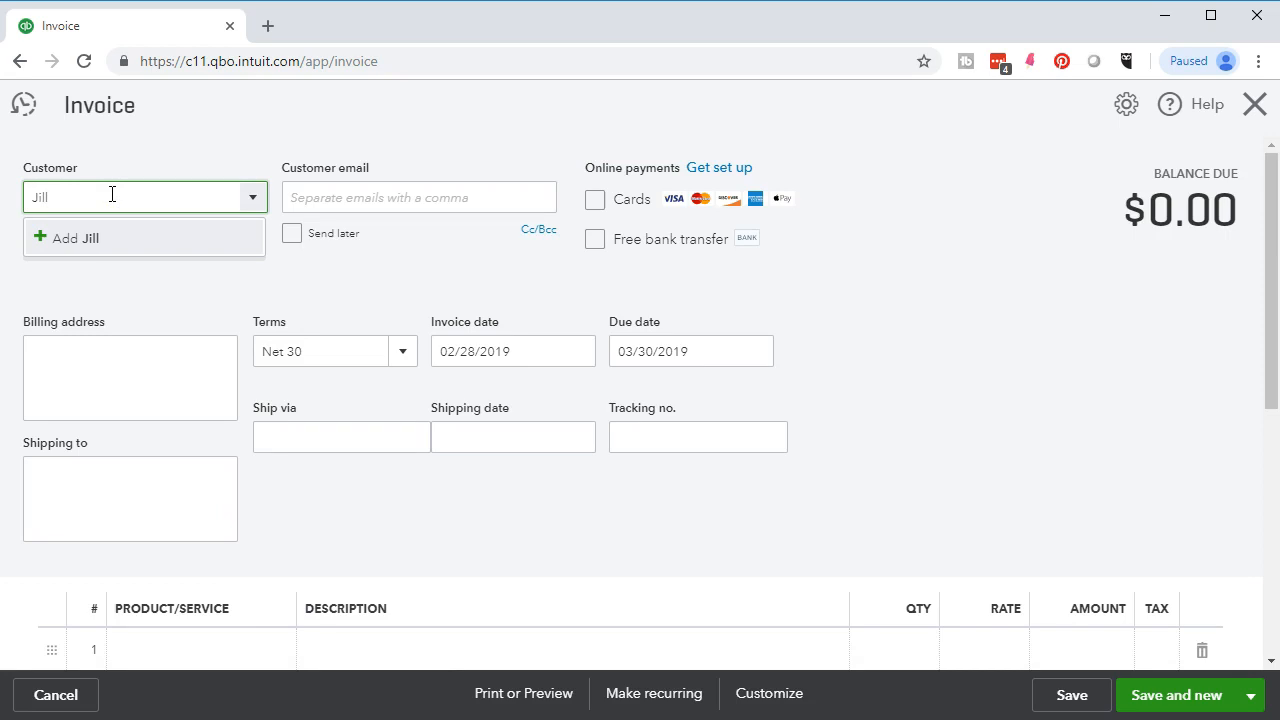
- Add another new customer and save them onto the invoice
key("Return")
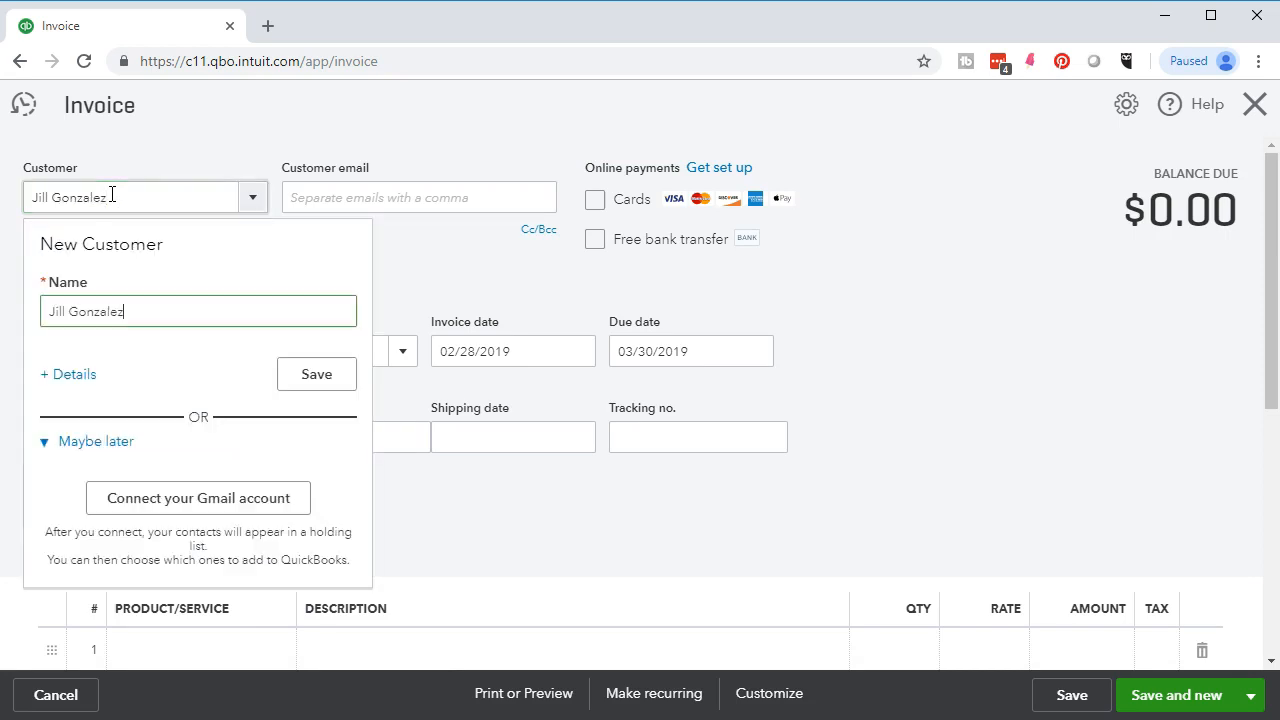
left_click(307, 379)
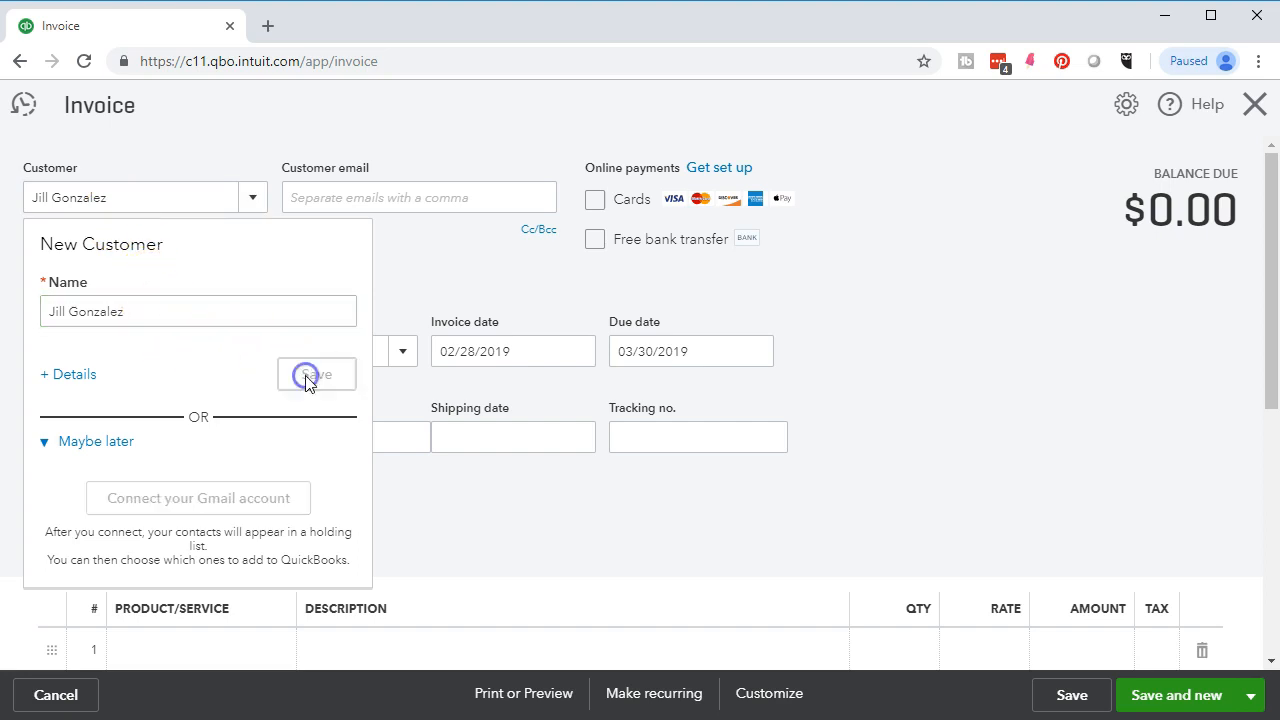
scroll(457, 309, "down", 1)
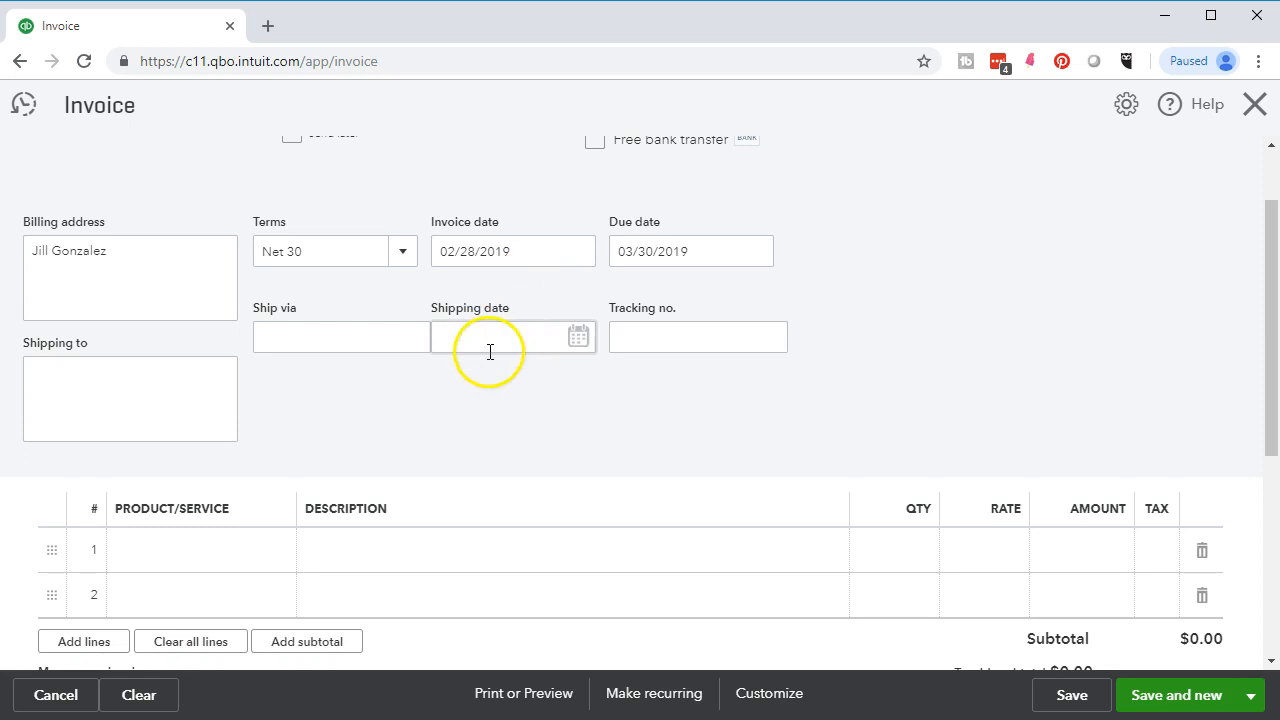
scroll(480, 380, "down", 1)
- Bill 9 Angela Guitar Lessons ($1,350.00) on line 1 and save as invoice 1021
left_click(196, 451)
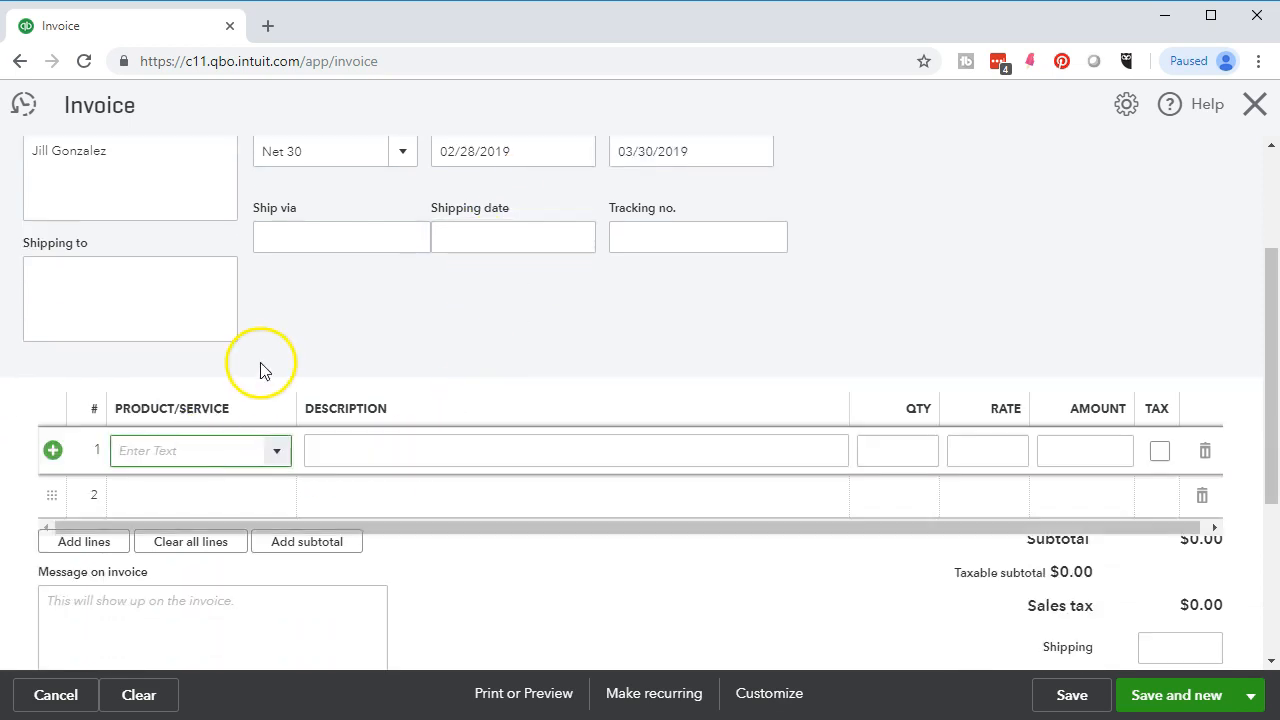
type("Ang")
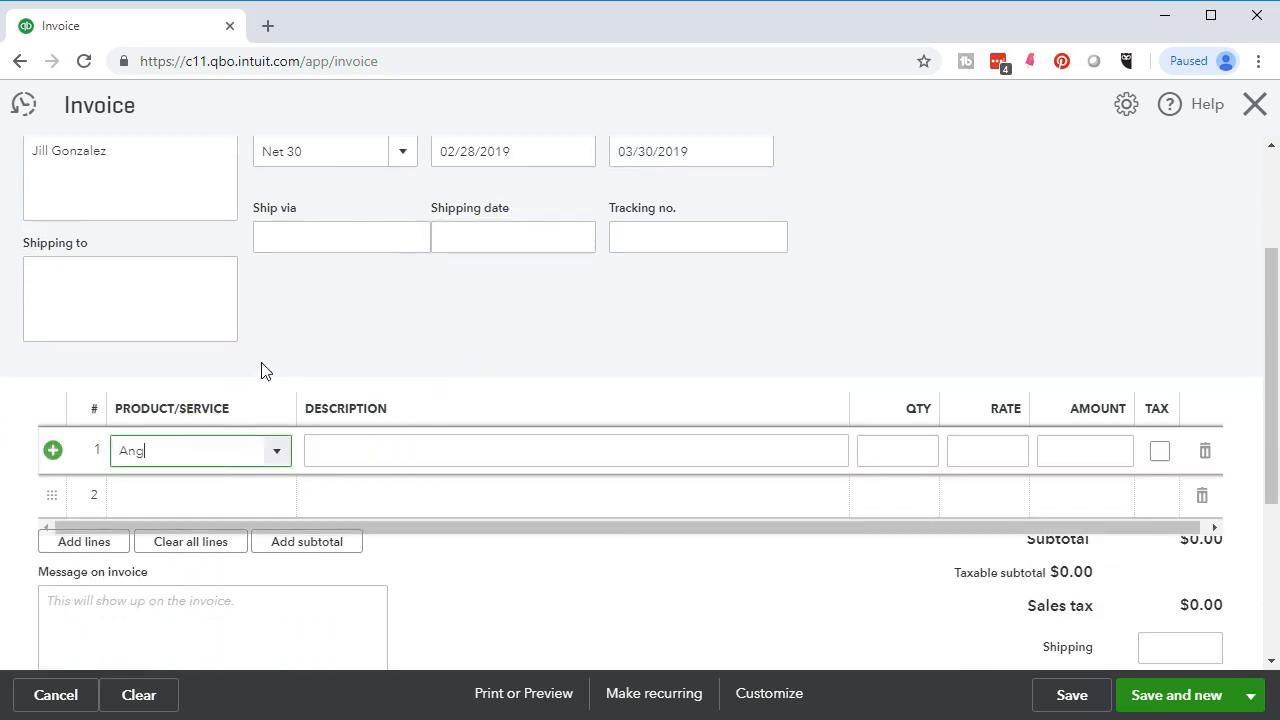
type("el")
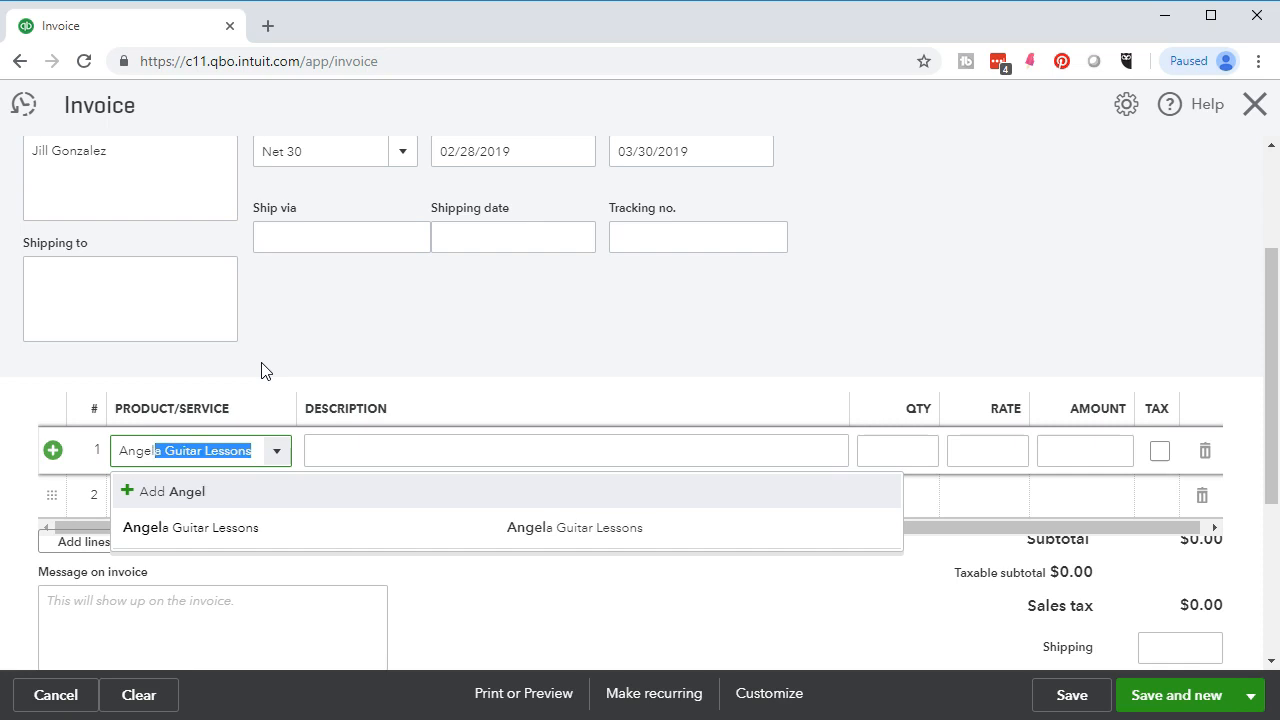
left_click(272, 530)
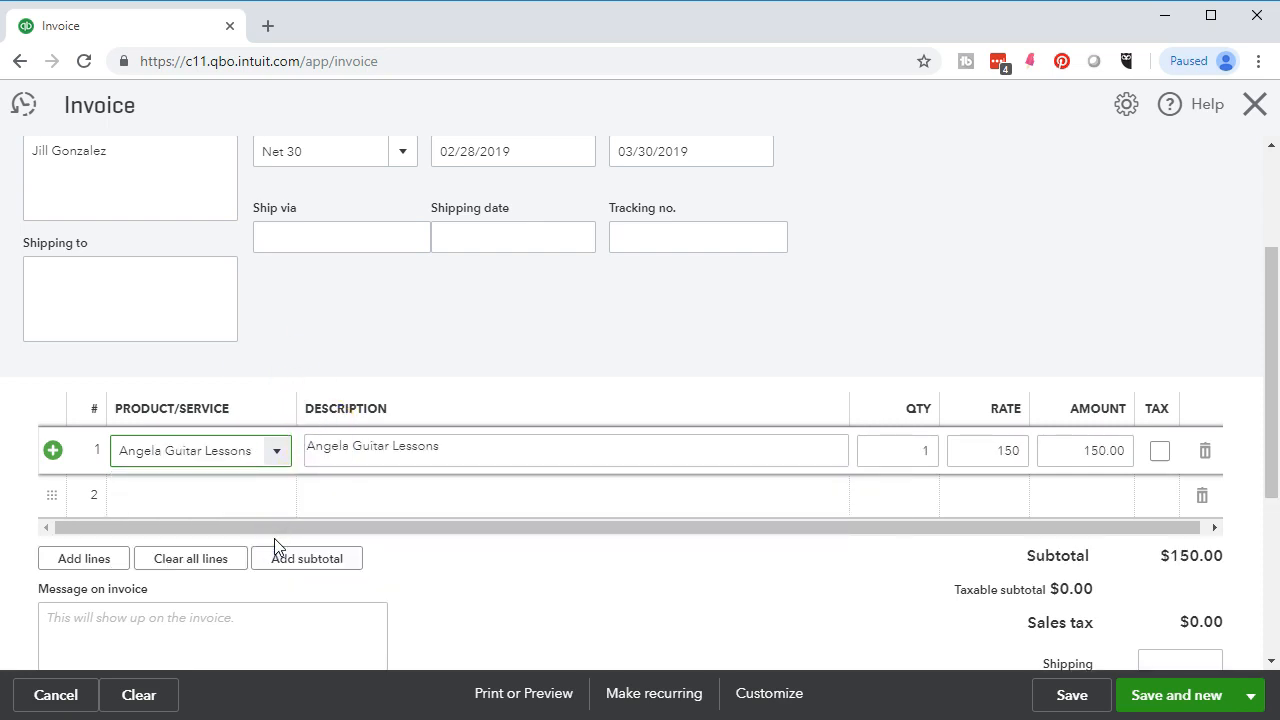
key("Tab")
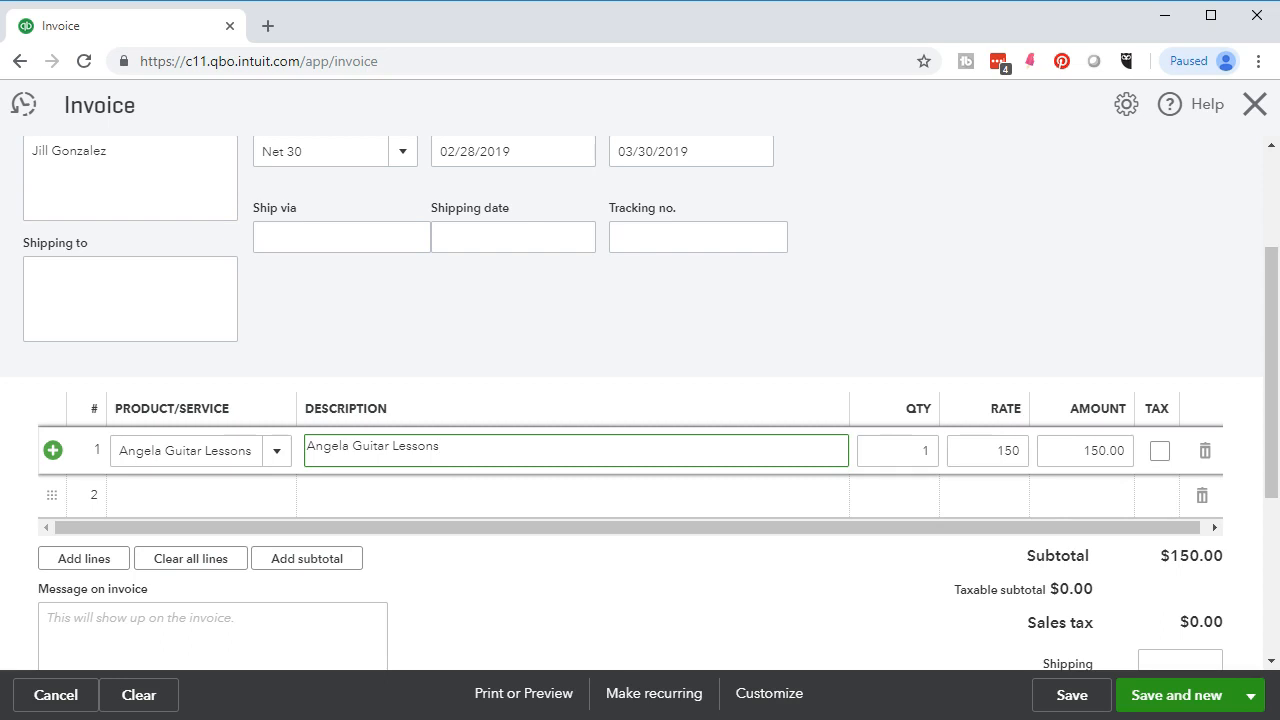
left_click(917, 450)
type("9")
key("Tab")
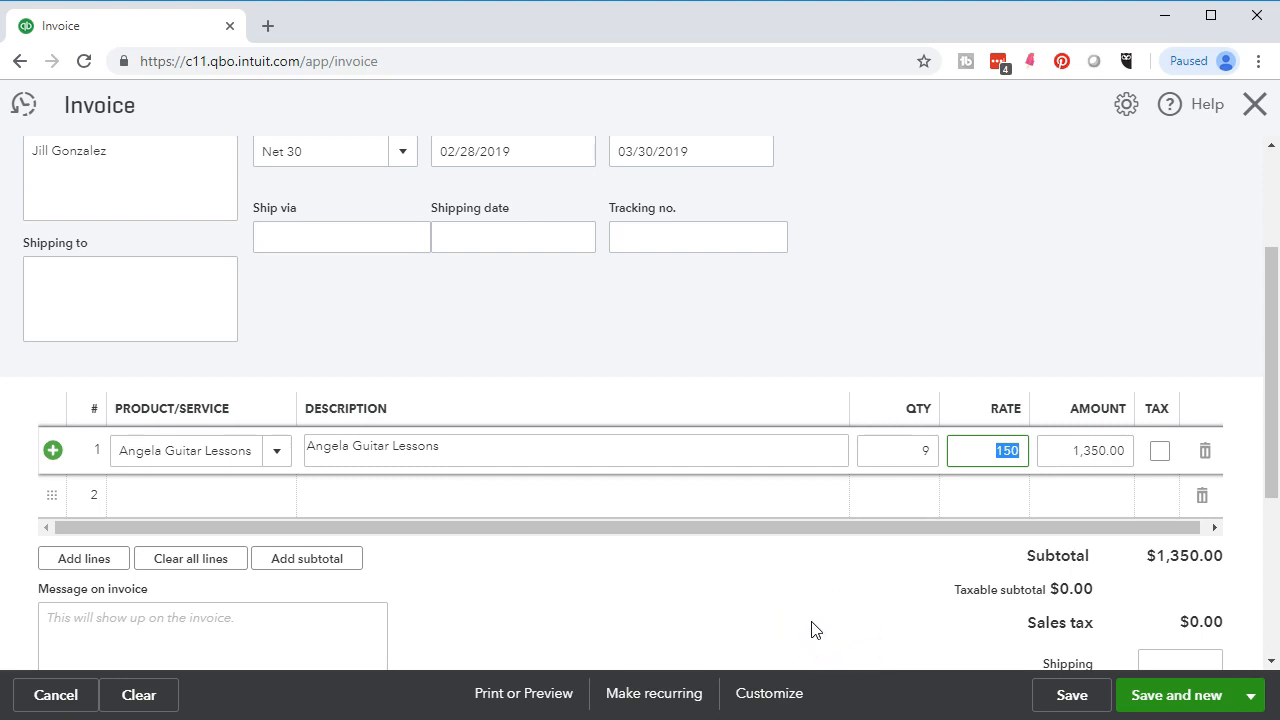
scroll(815, 628, "up", 2)
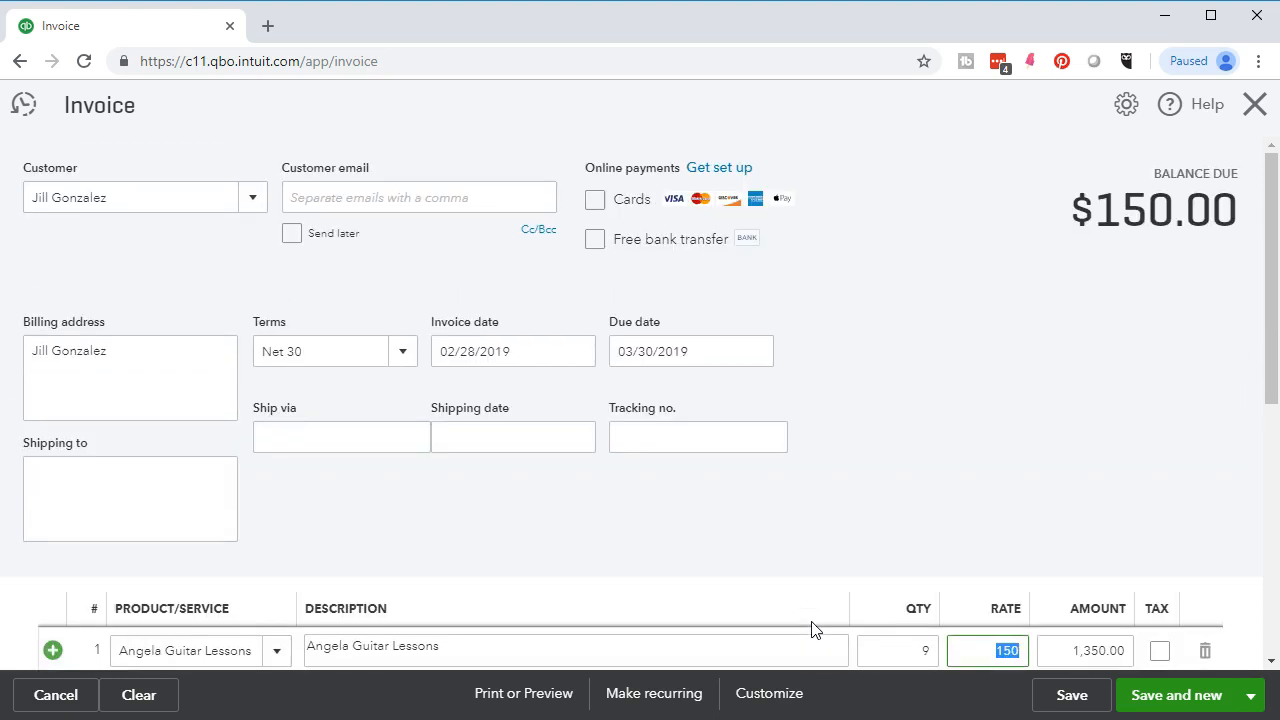
scroll(815, 628, "down", 3)
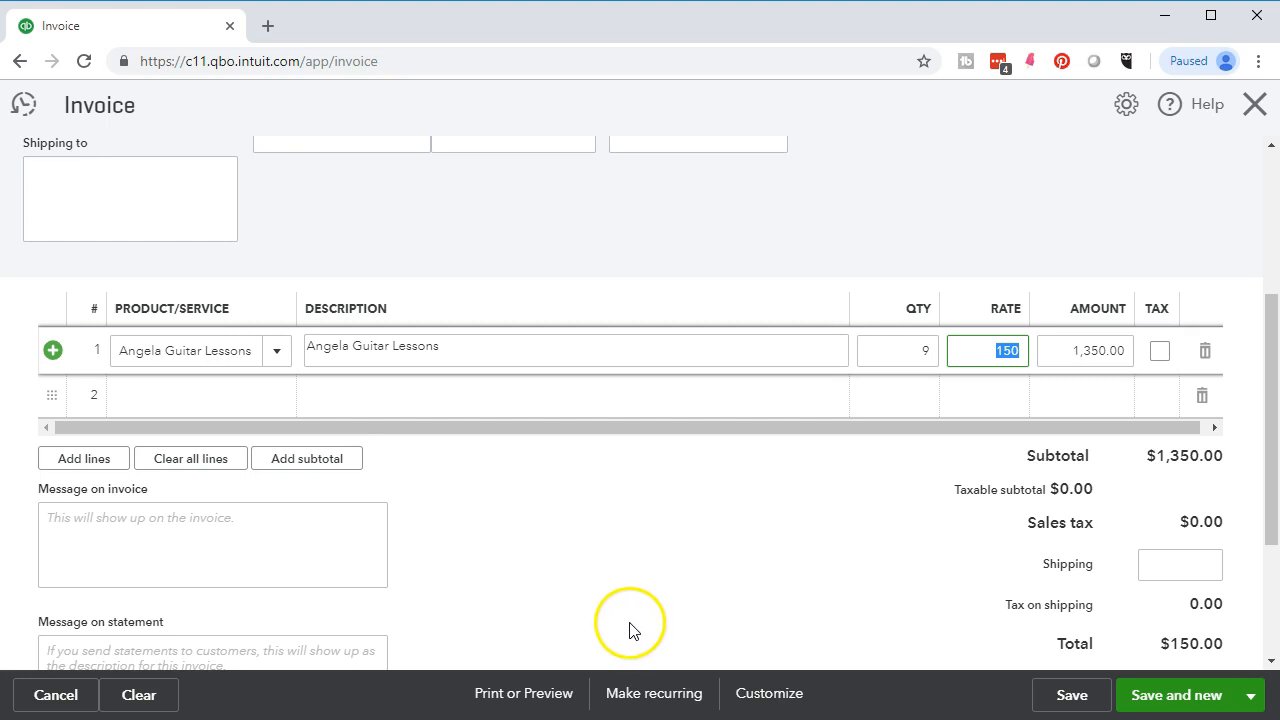
left_click(477, 591)
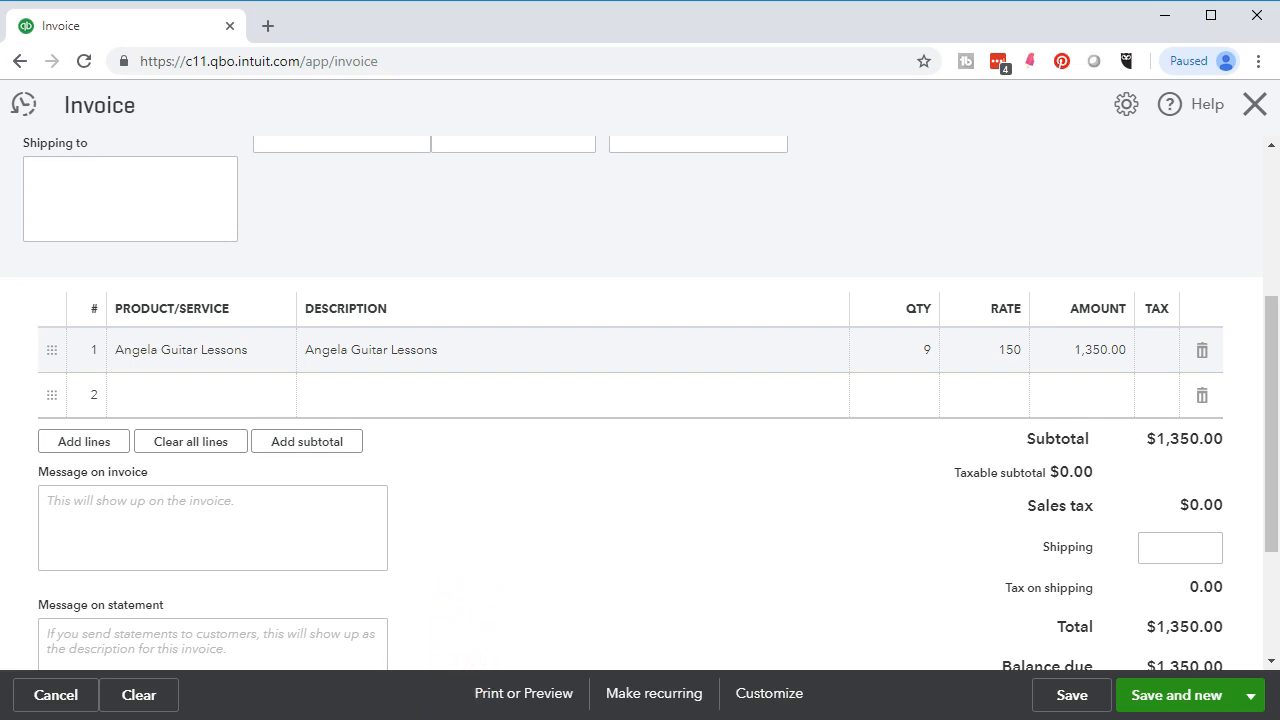
left_click(1168, 698)
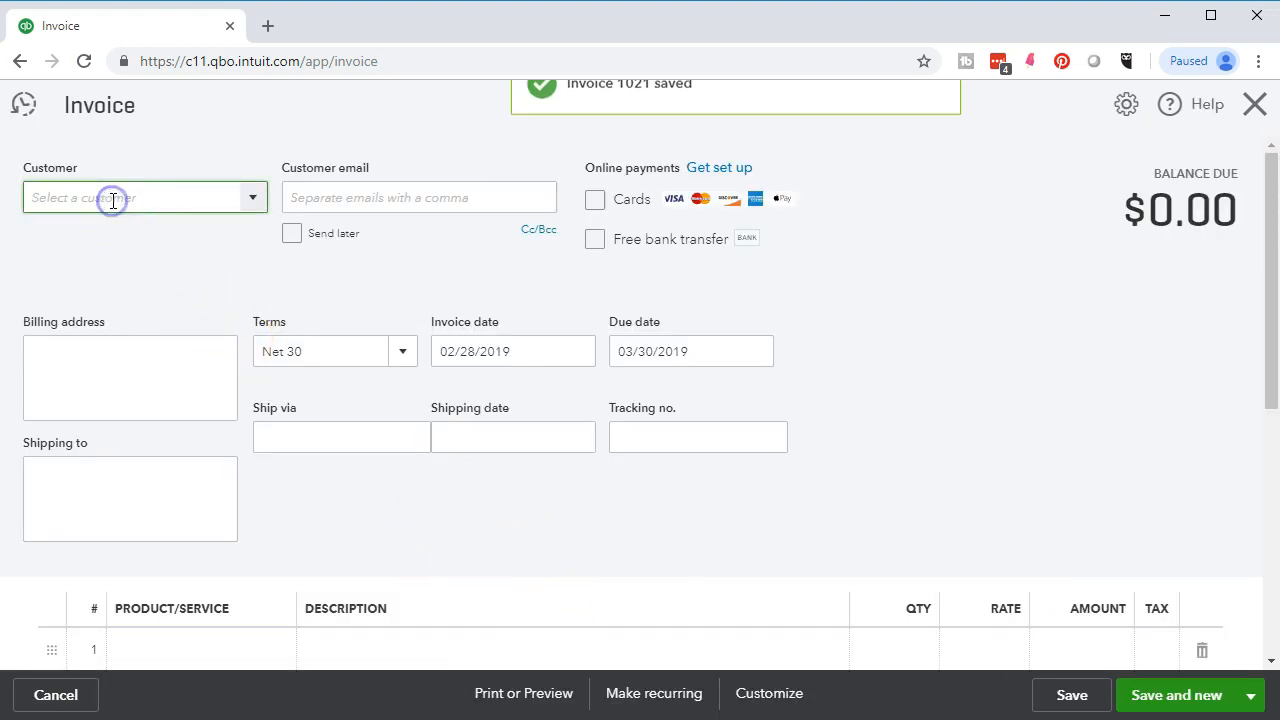
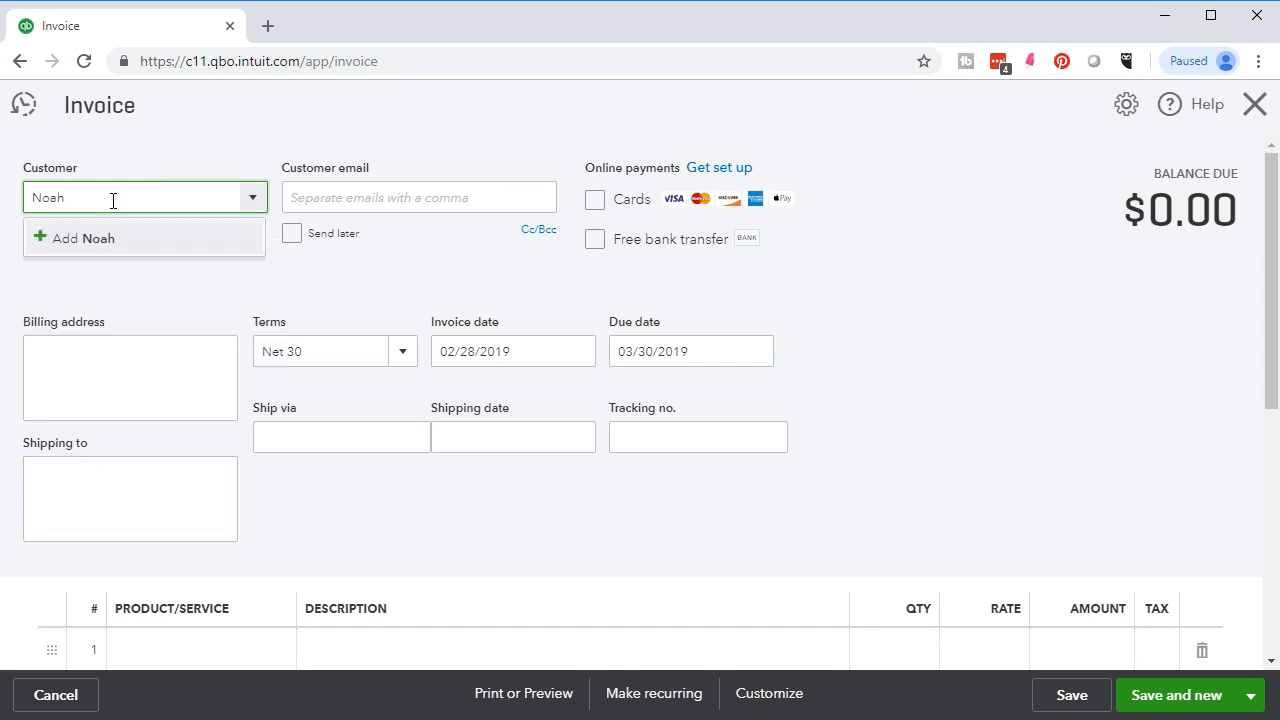
- Add a new customer record and assign it to the invoice
key("Return")
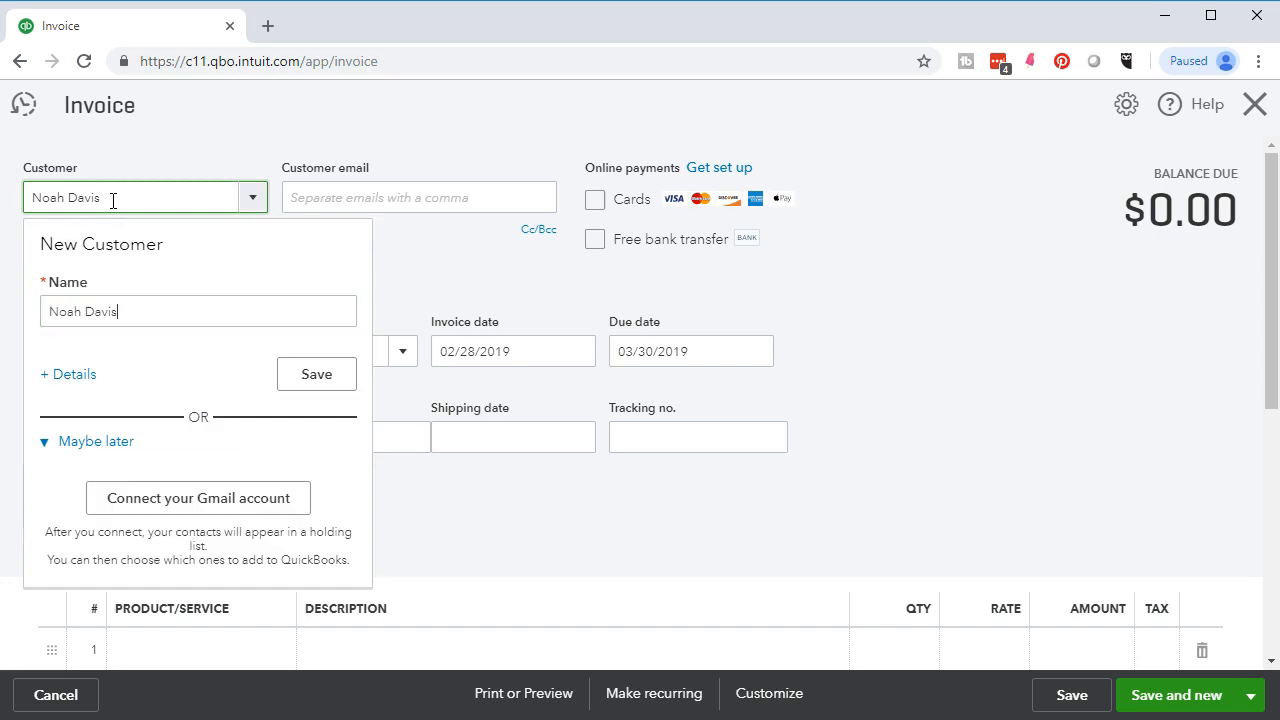
left_click(303, 373)
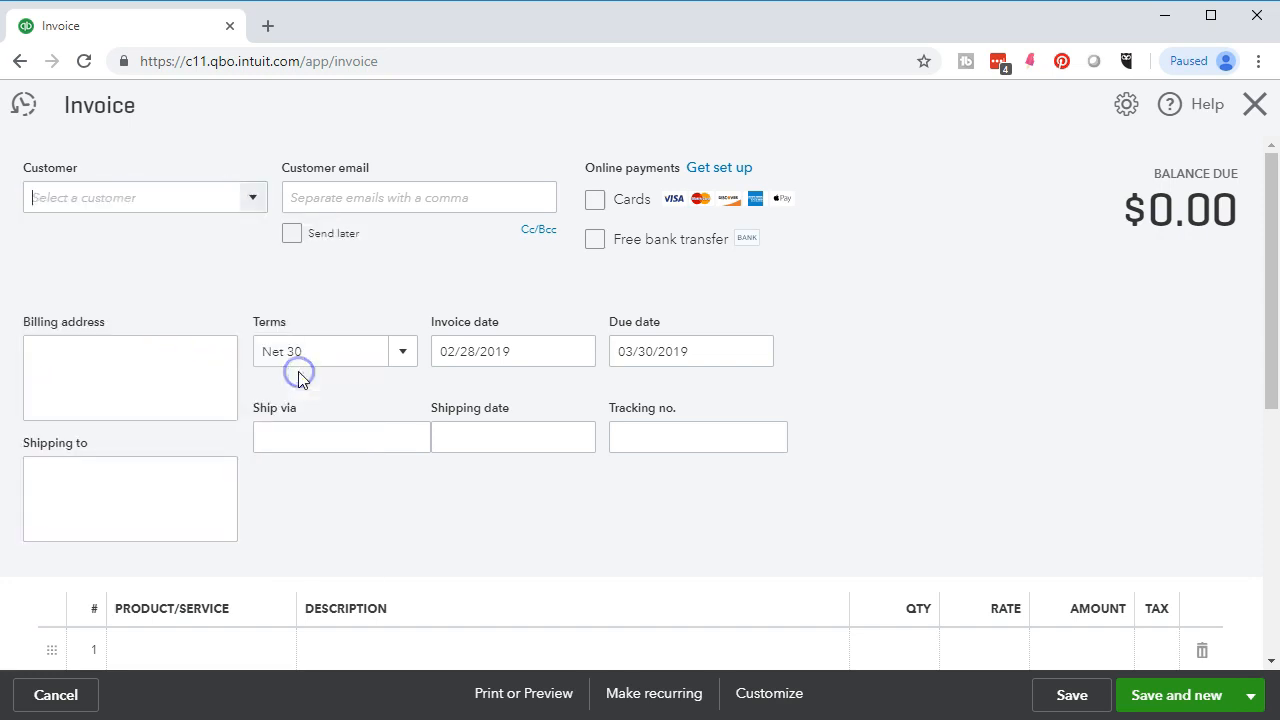
left_click(494, 394)
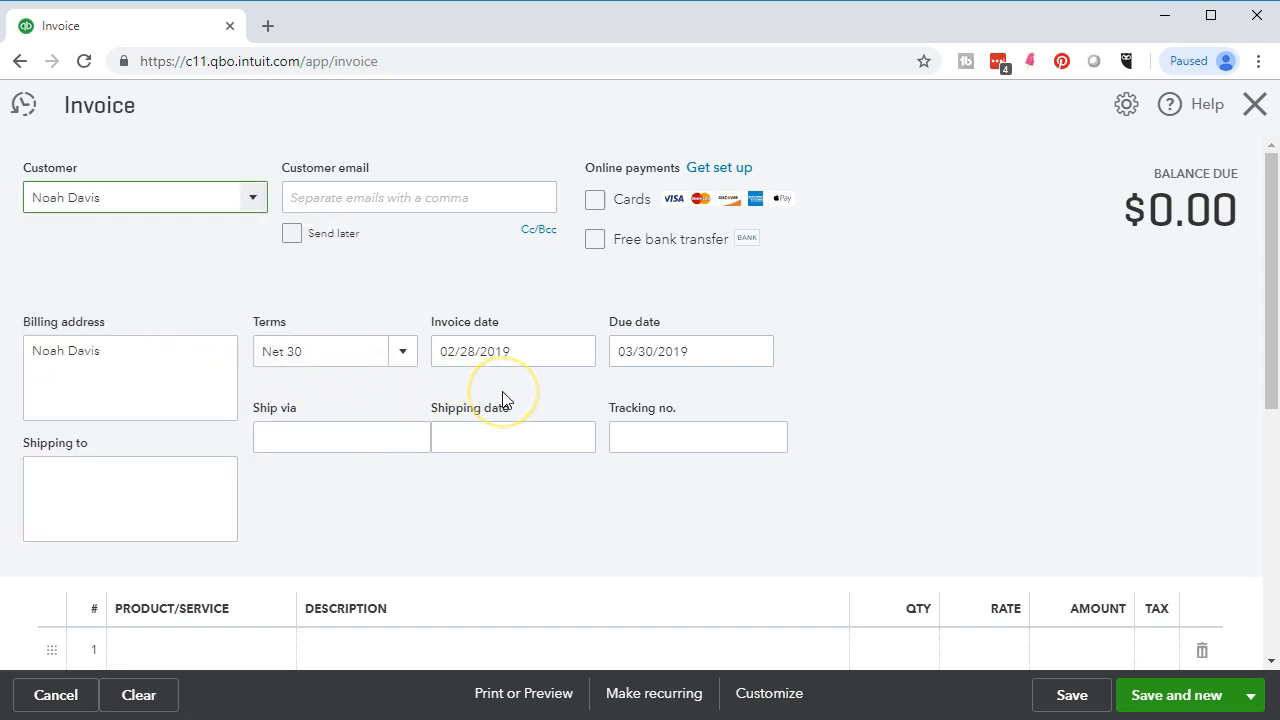
- Enter 'Rebecca Guitar Lessons' in line 1's Product/Service cell
scroll(503, 398, "down", 1)
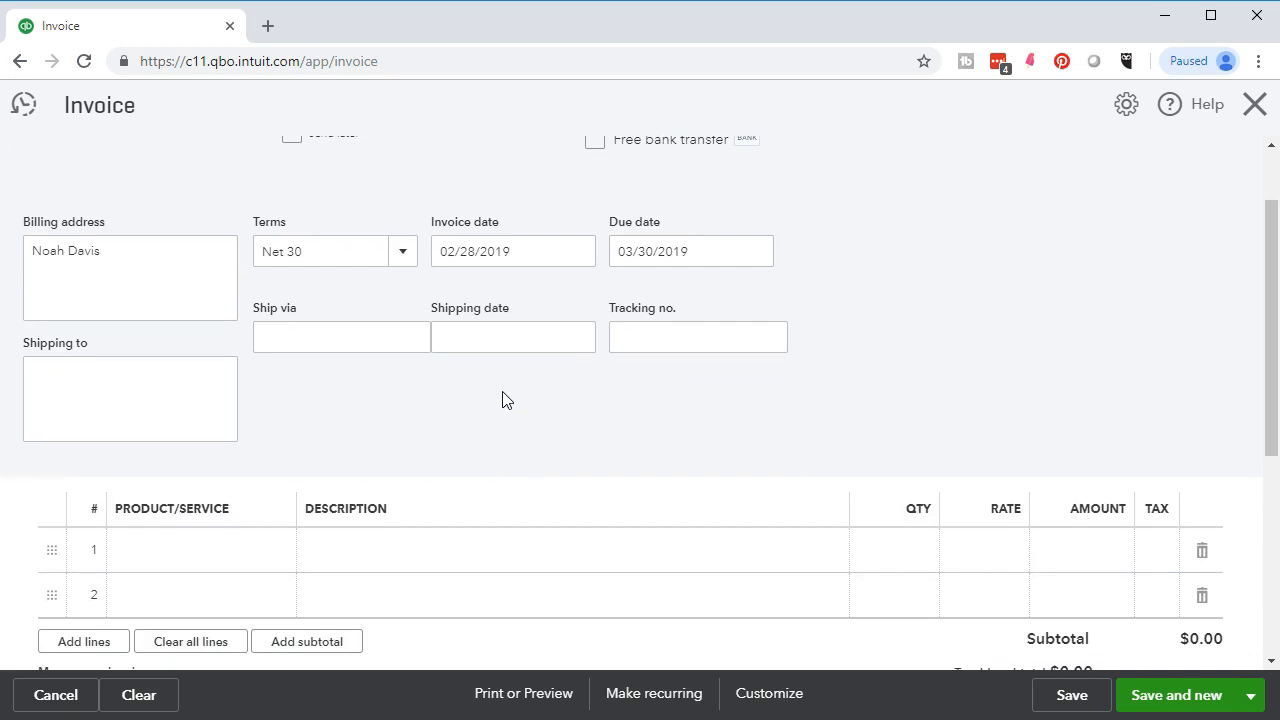
left_click(150, 506)
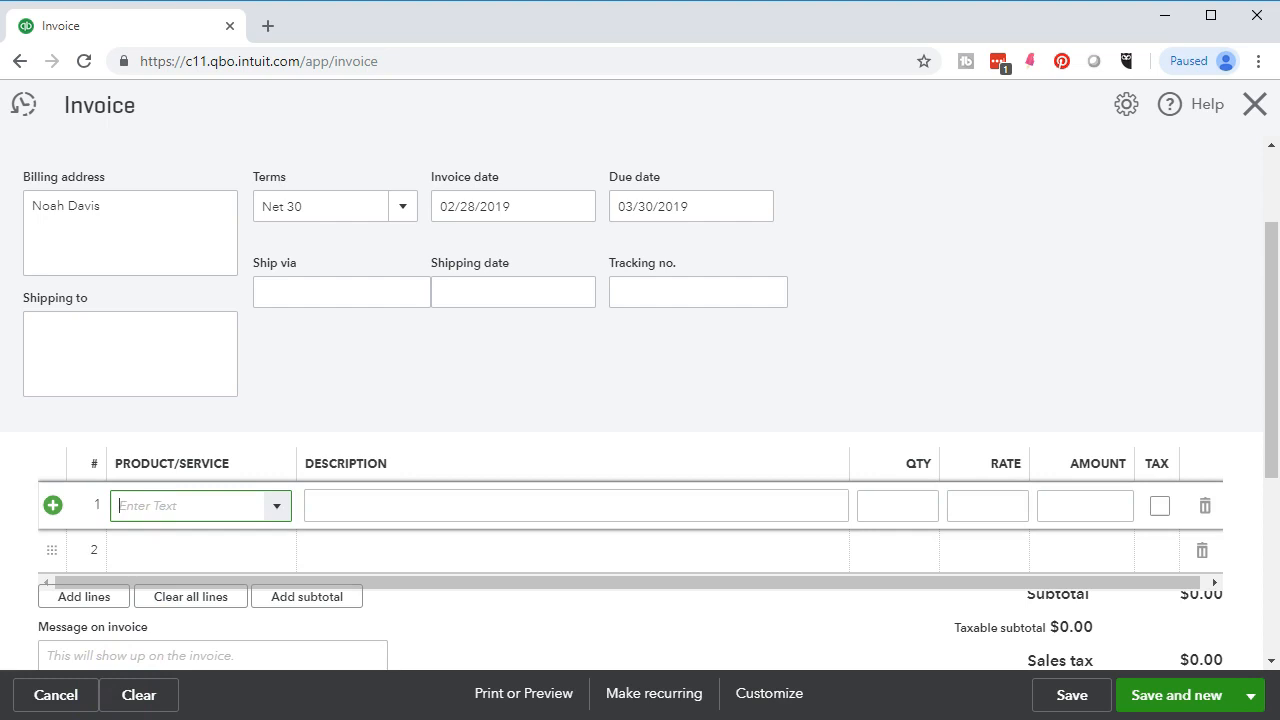
left_click(157, 503)
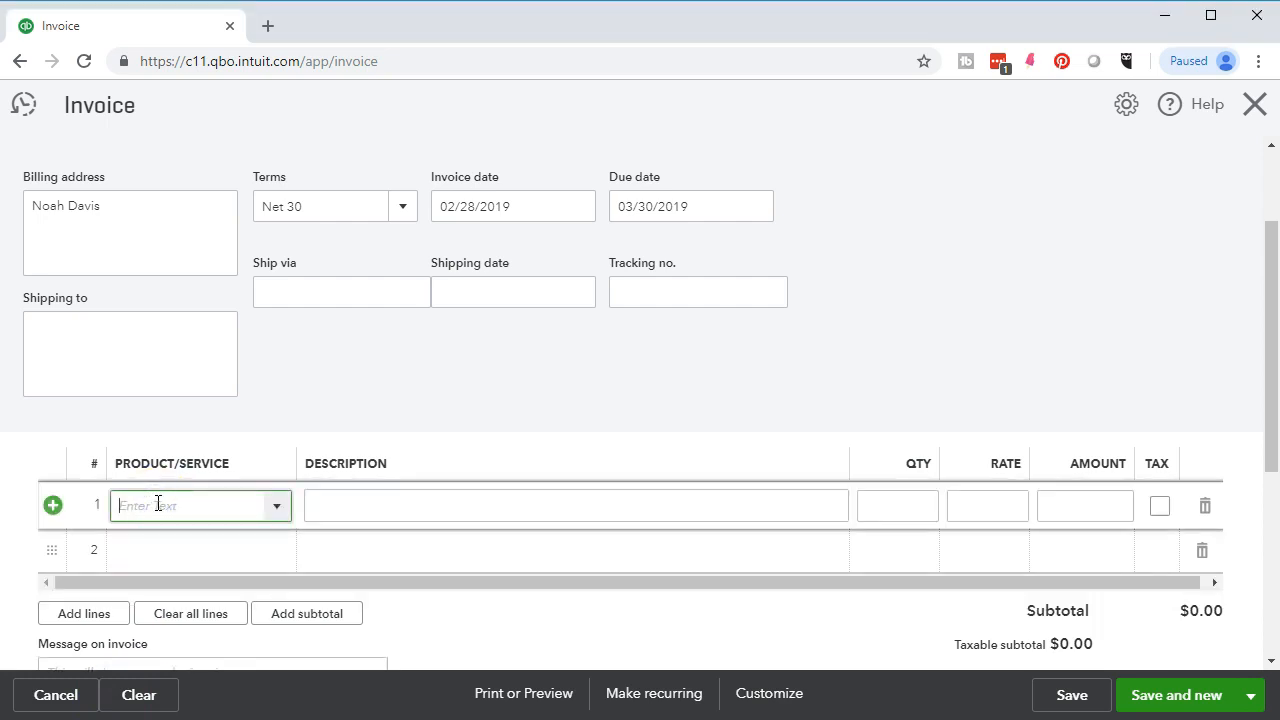
type("Reb")
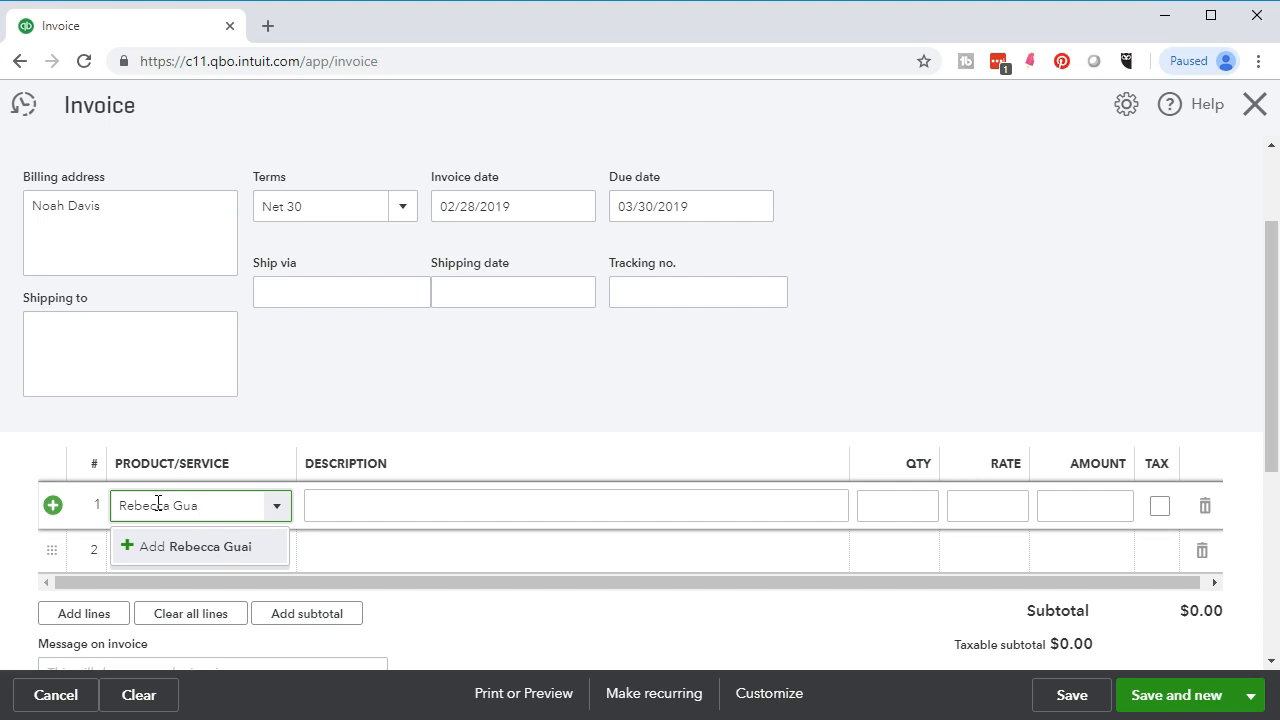
type("ecca Guitar Lessons")
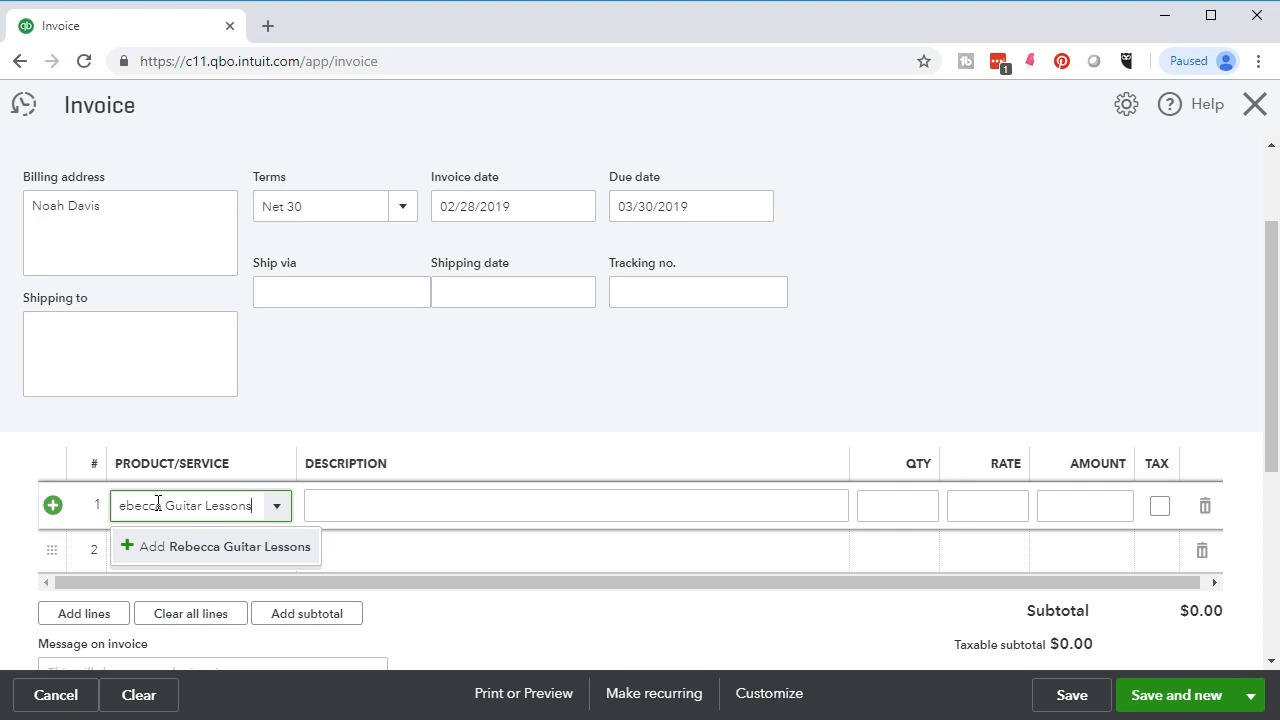
- Create Rebecca Guitar Lessons as a Service, copying its name into the sales description
key("Return")
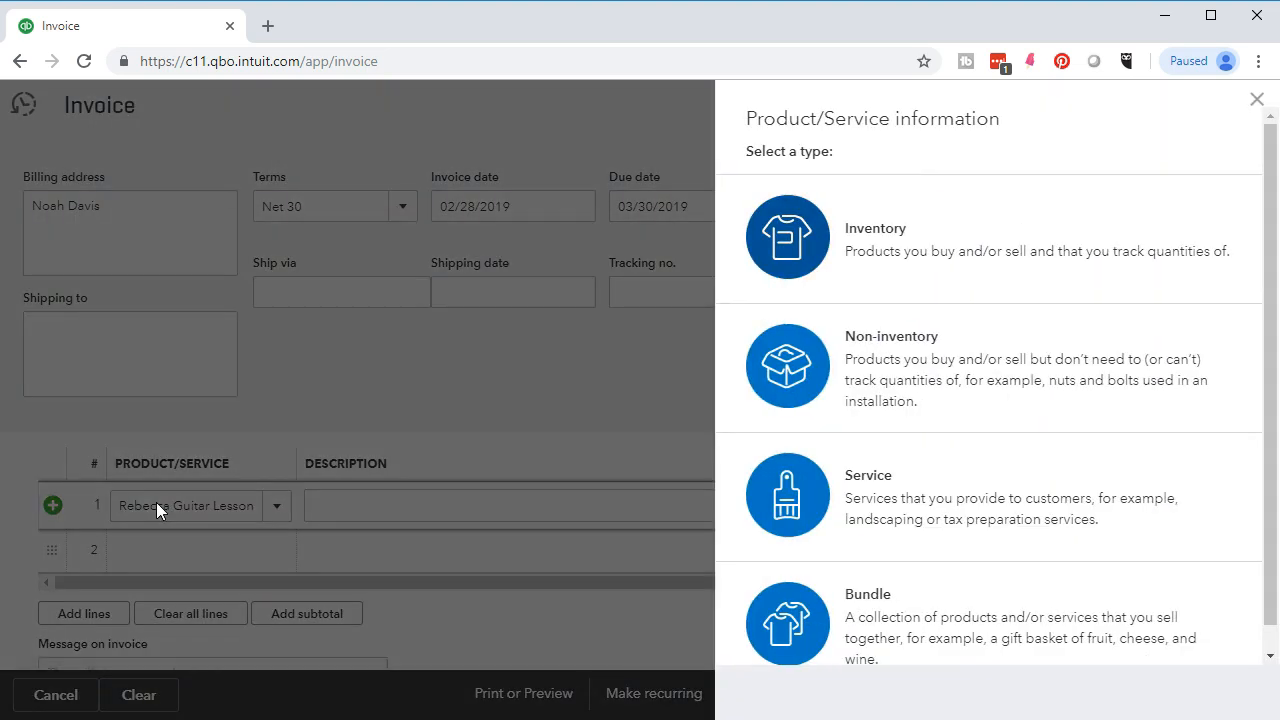
left_click(812, 504)
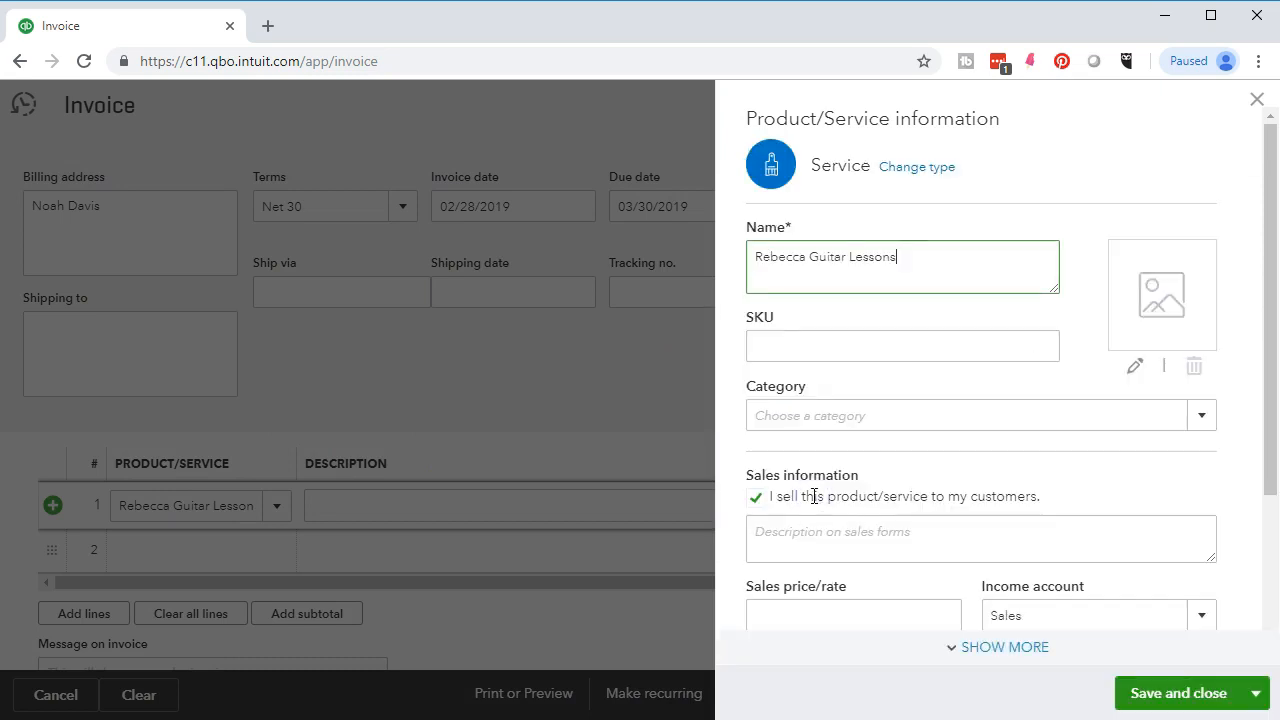
left_click_drag(903, 254, 748, 250)
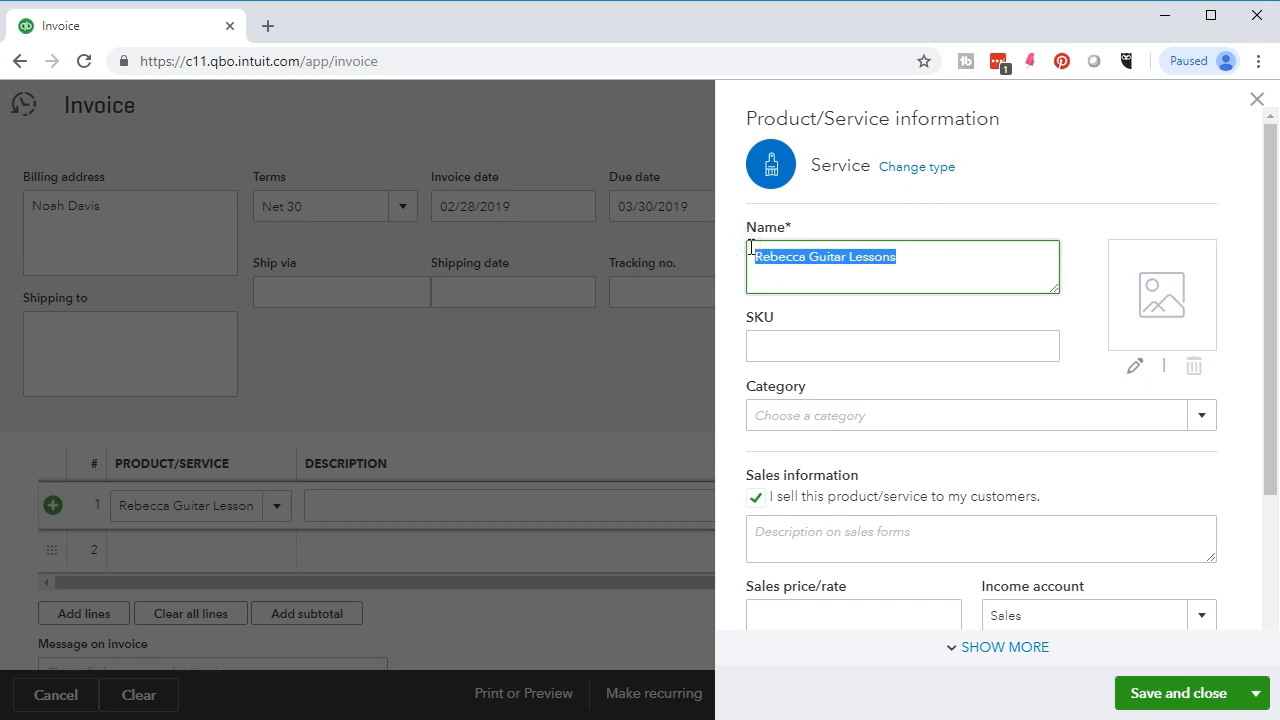
right_click(813, 258)
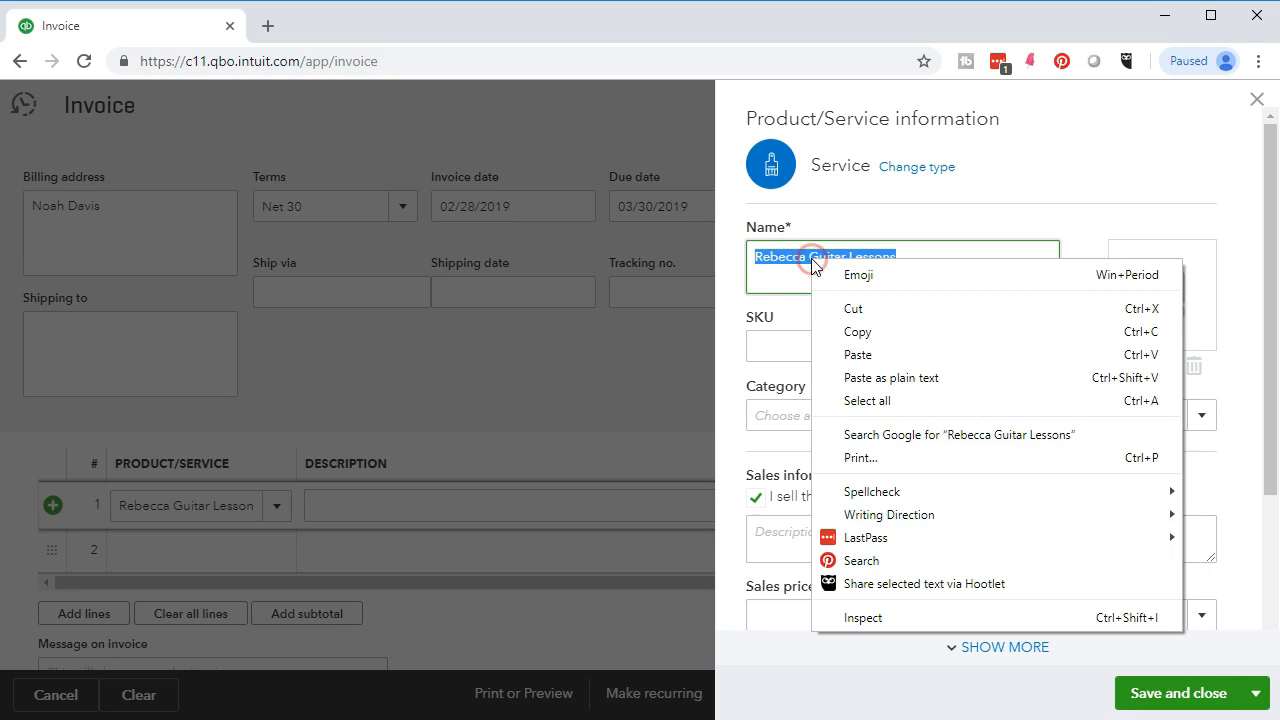
left_click(840, 329)
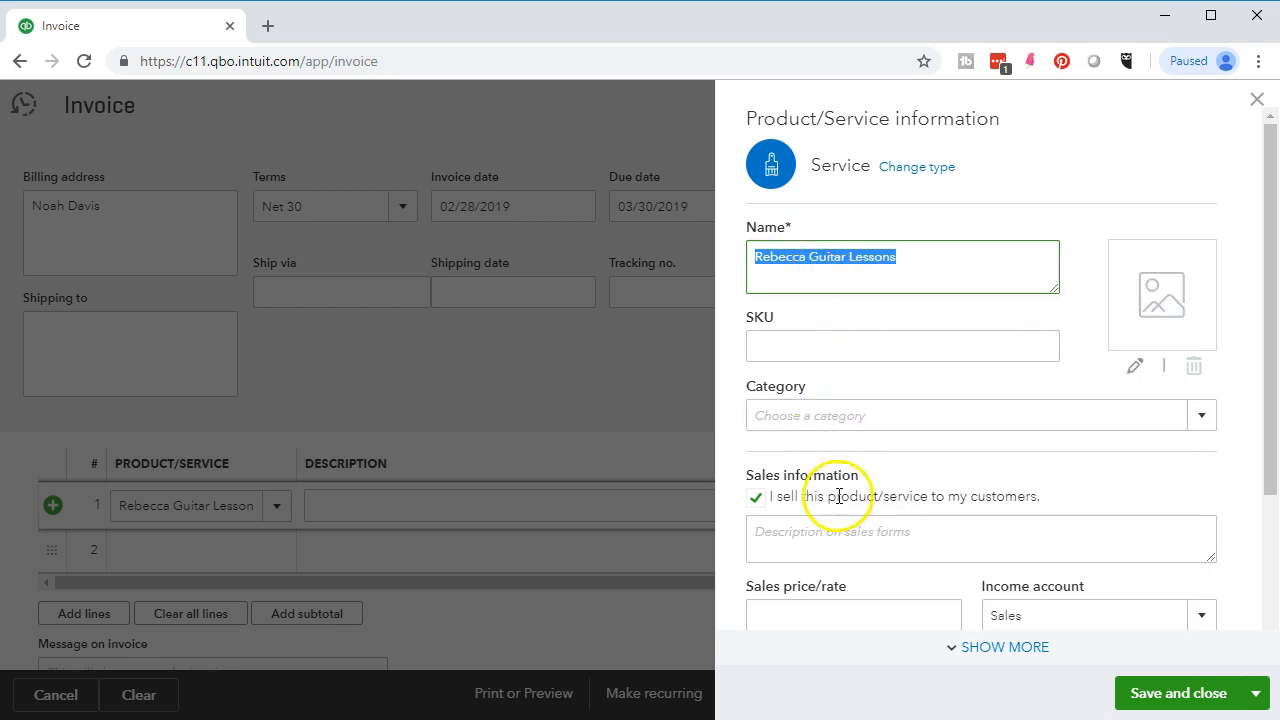
left_click(816, 554)
right_click(809, 546)
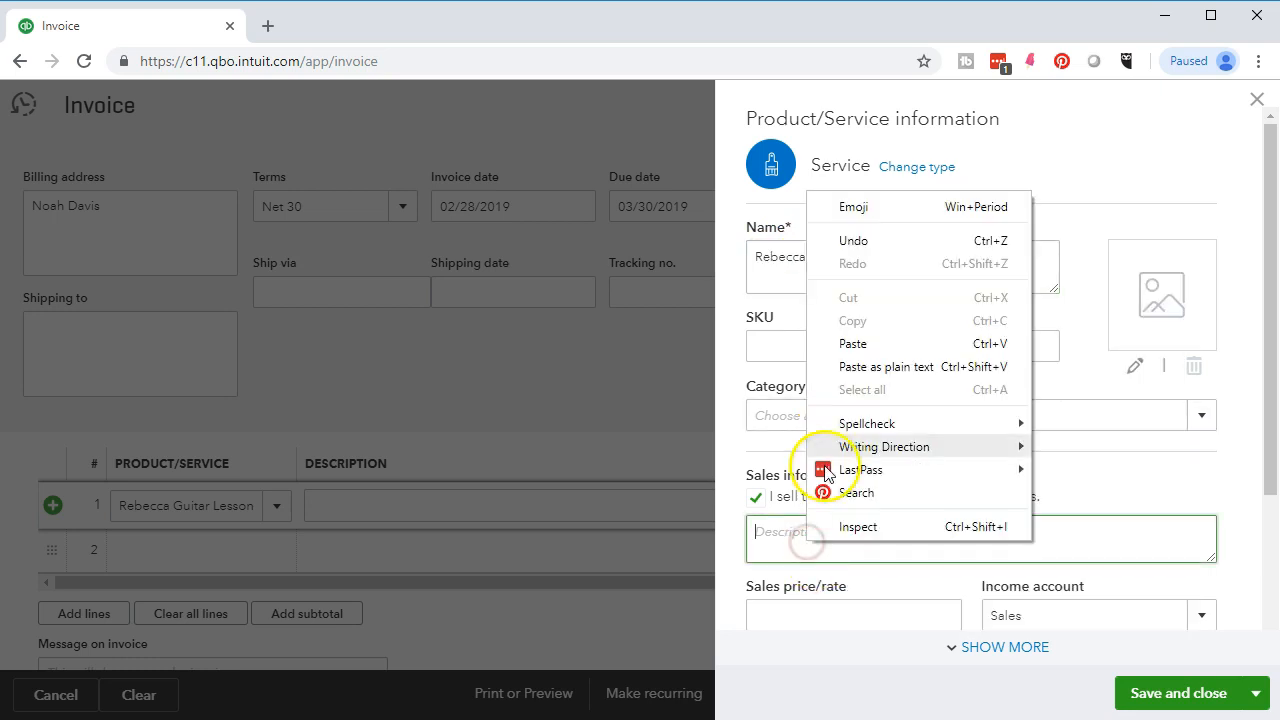
left_click(855, 345)
scroll(862, 380, "down", 2)
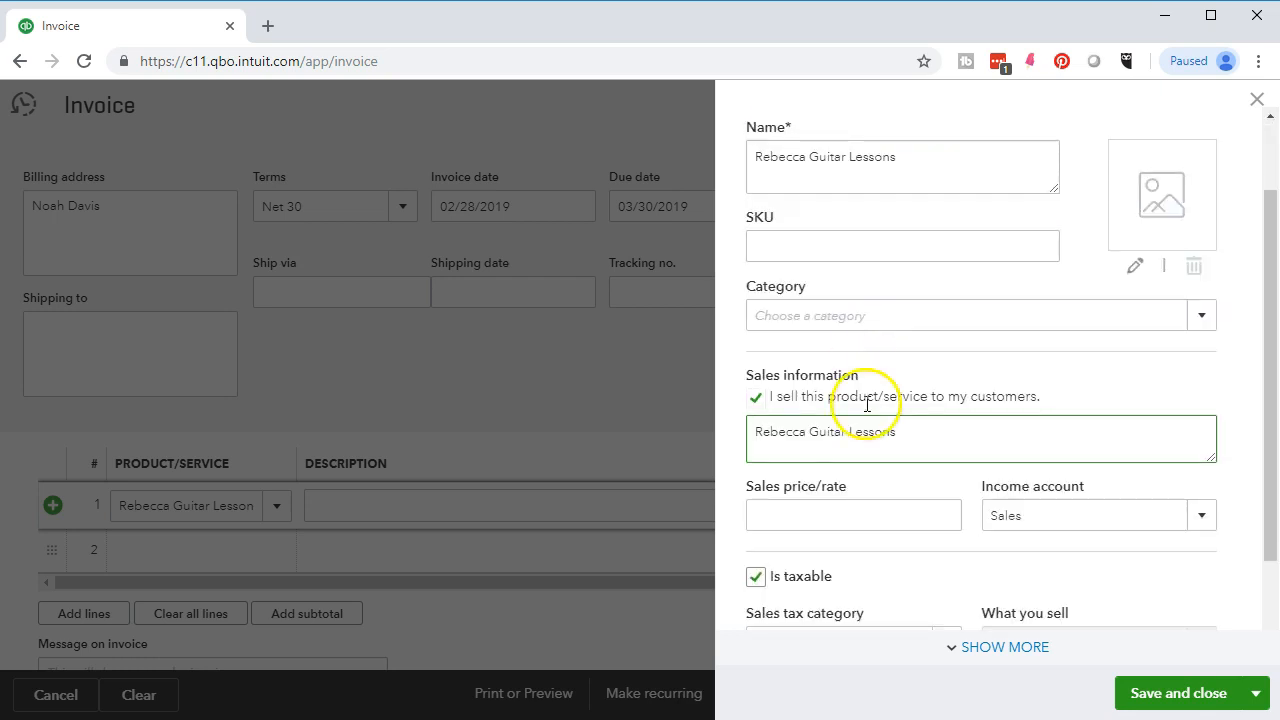
- Give the service price 100, non-taxable, Service income account, and save it
left_click(838, 413)
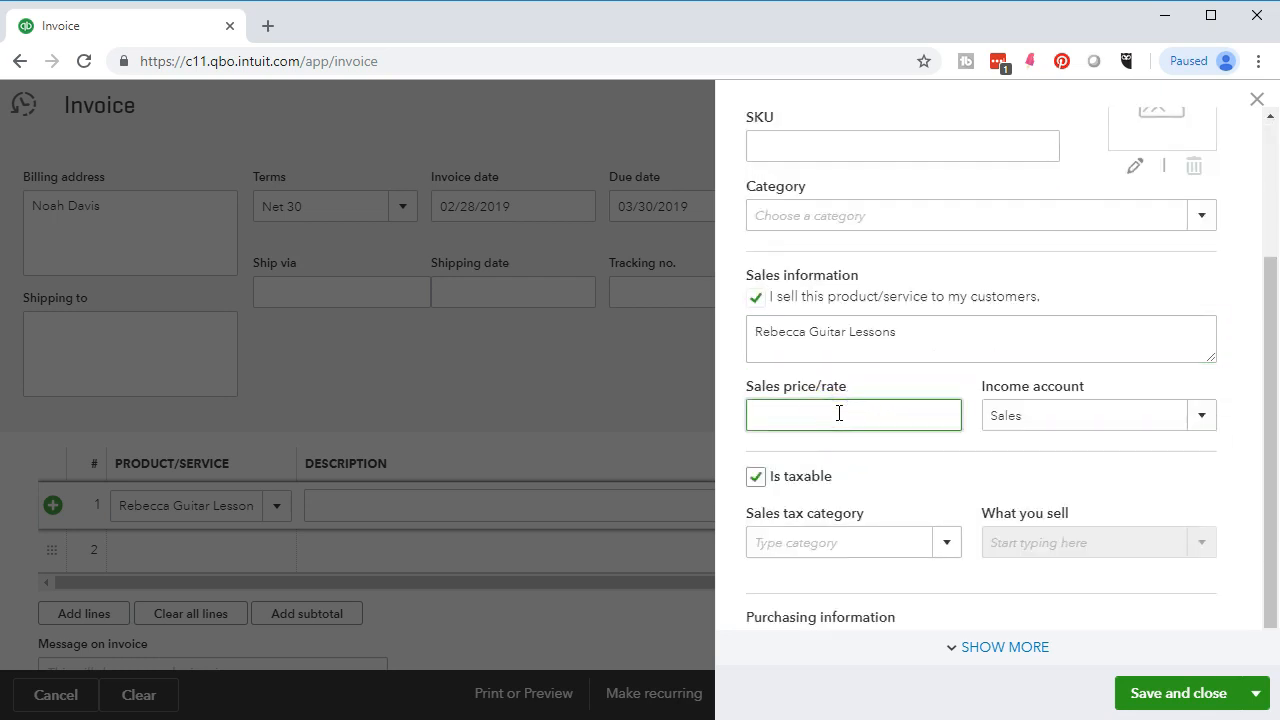
type("100")
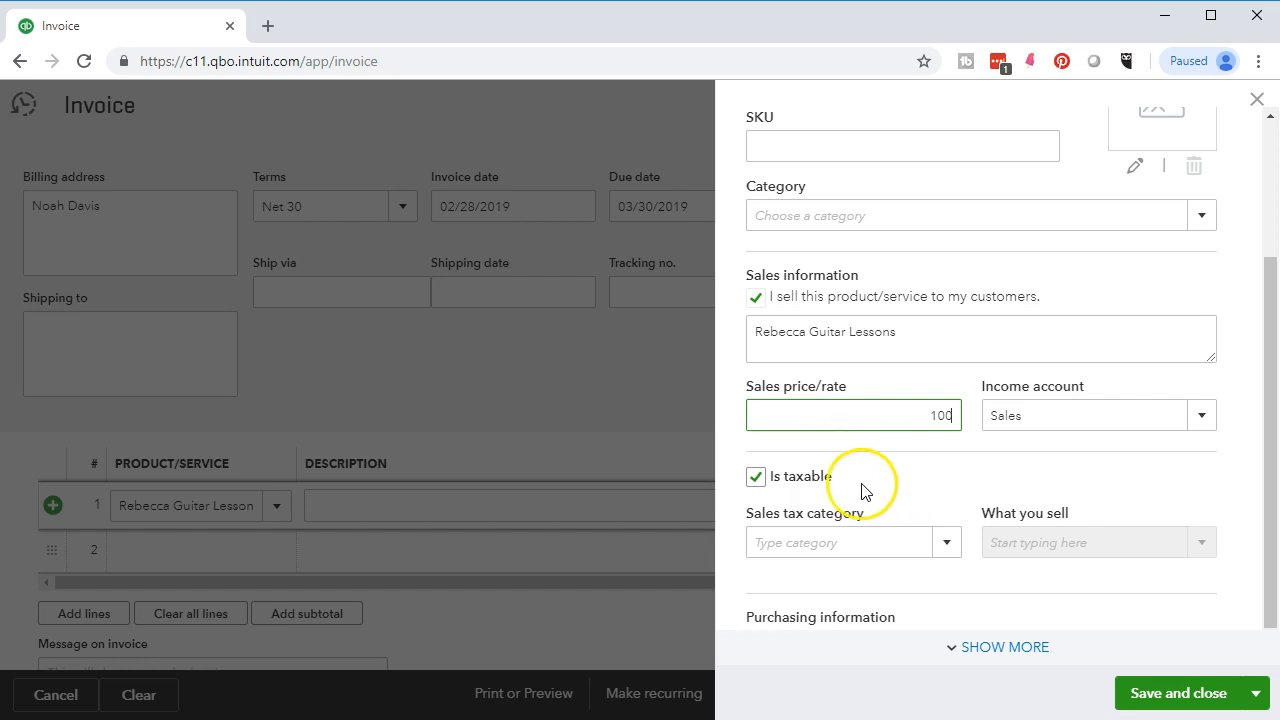
left_click(755, 476)
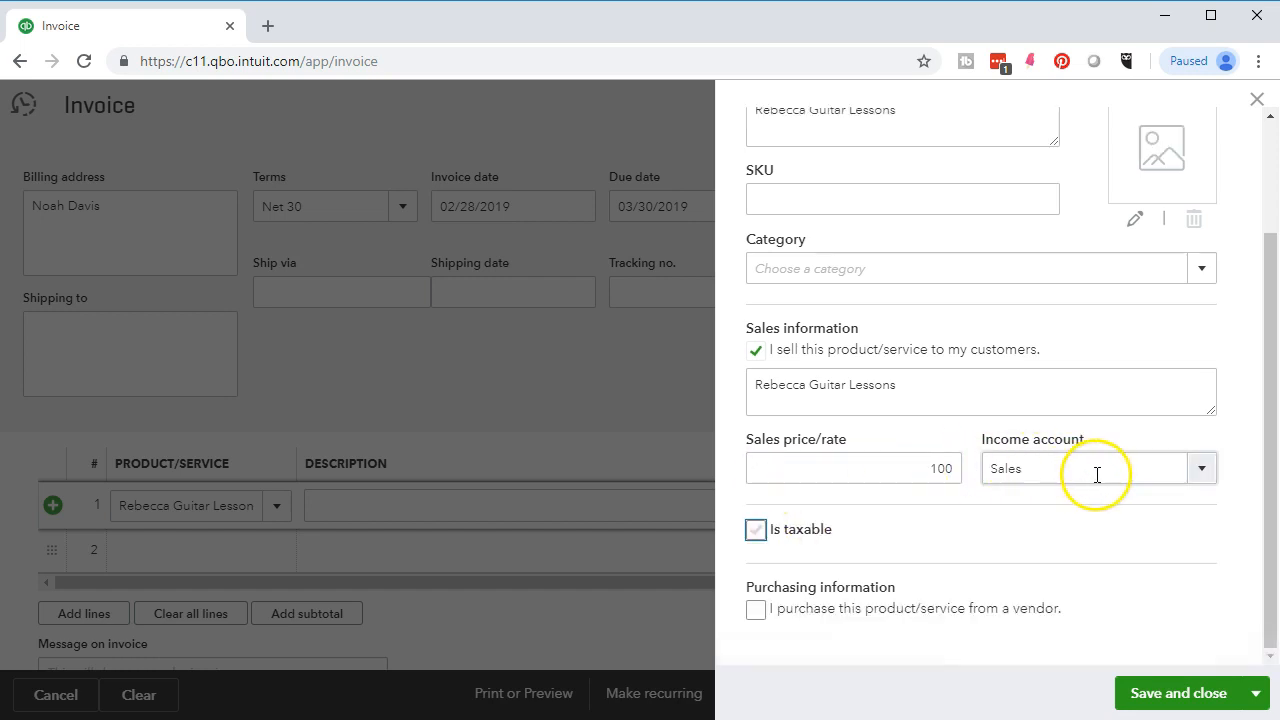
left_click(1206, 482)
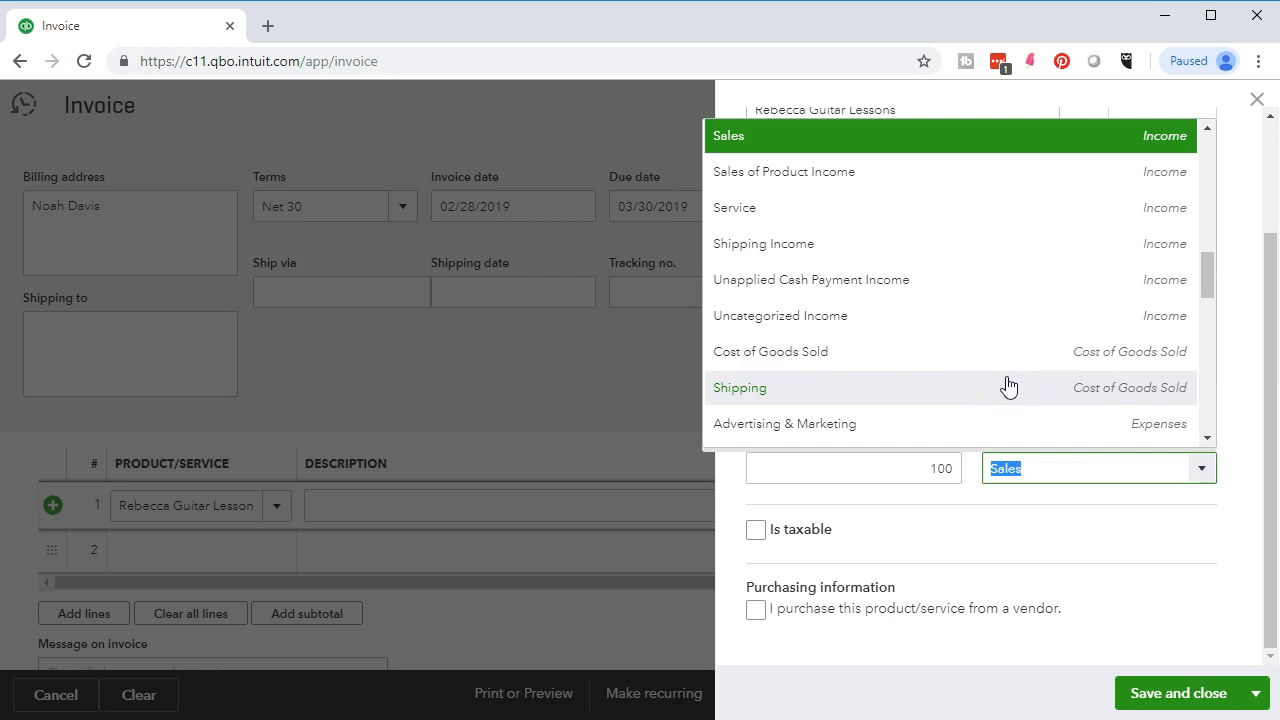
scroll(1008, 387, "up", 2)
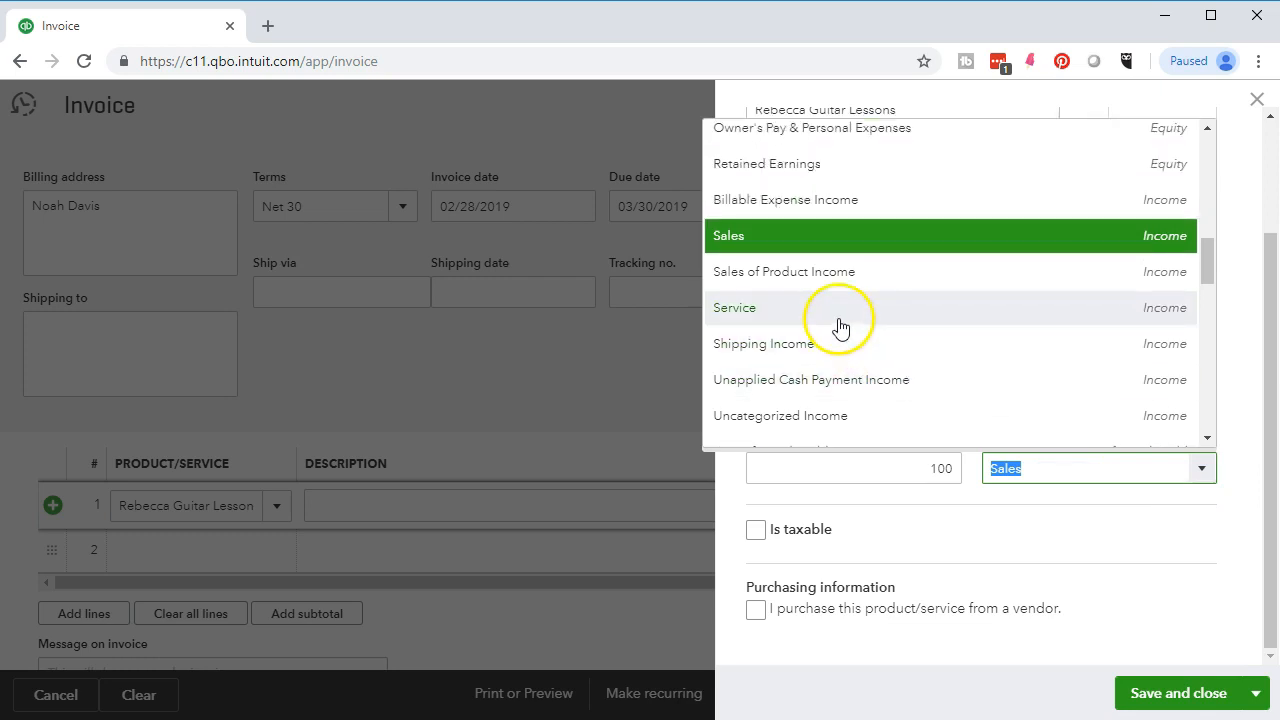
left_click(947, 325)
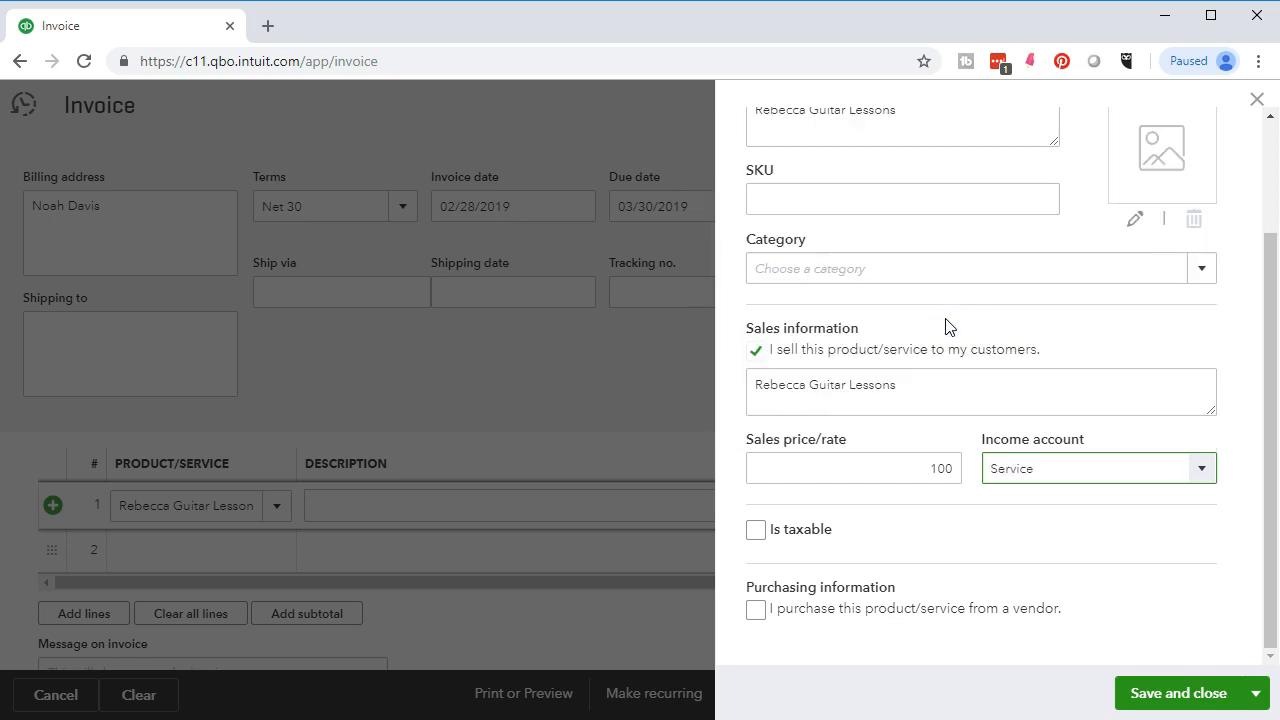
left_click(1160, 697)
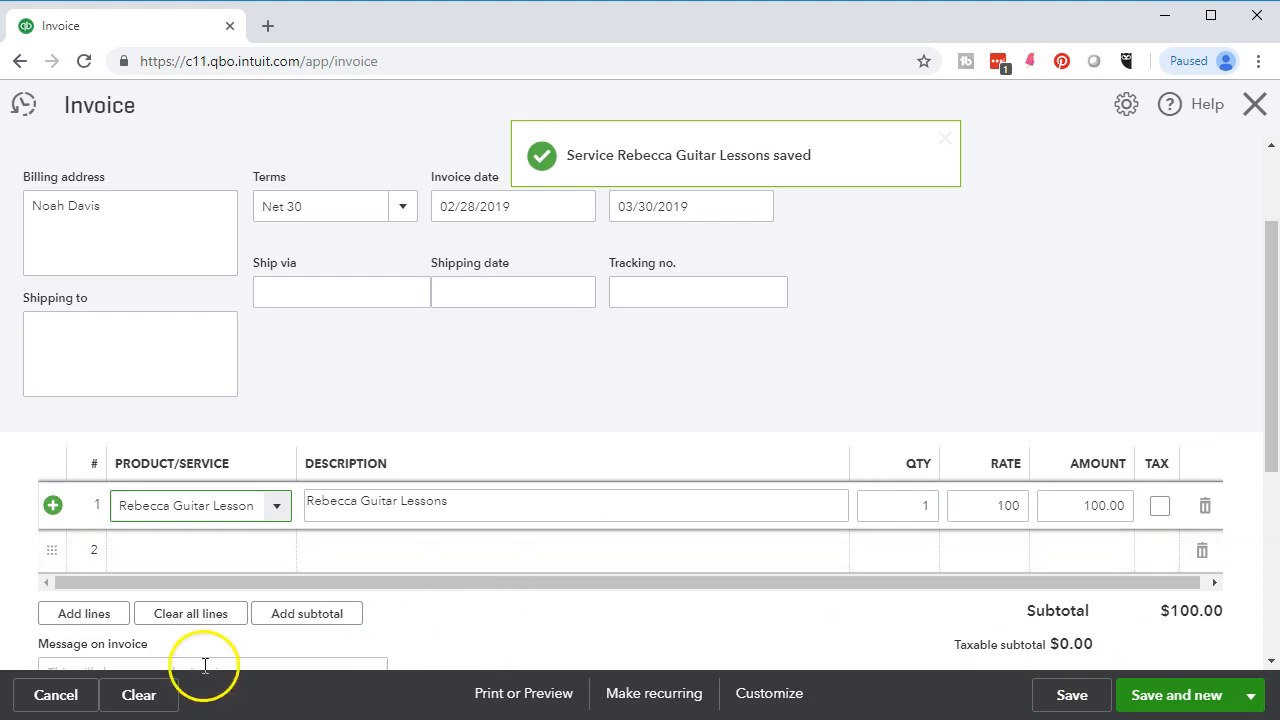
- Set line 1 quantity to 8 ($800.00) and save the invoice, starting a new one
left_click(923, 505)
type("8")
key("Tab")
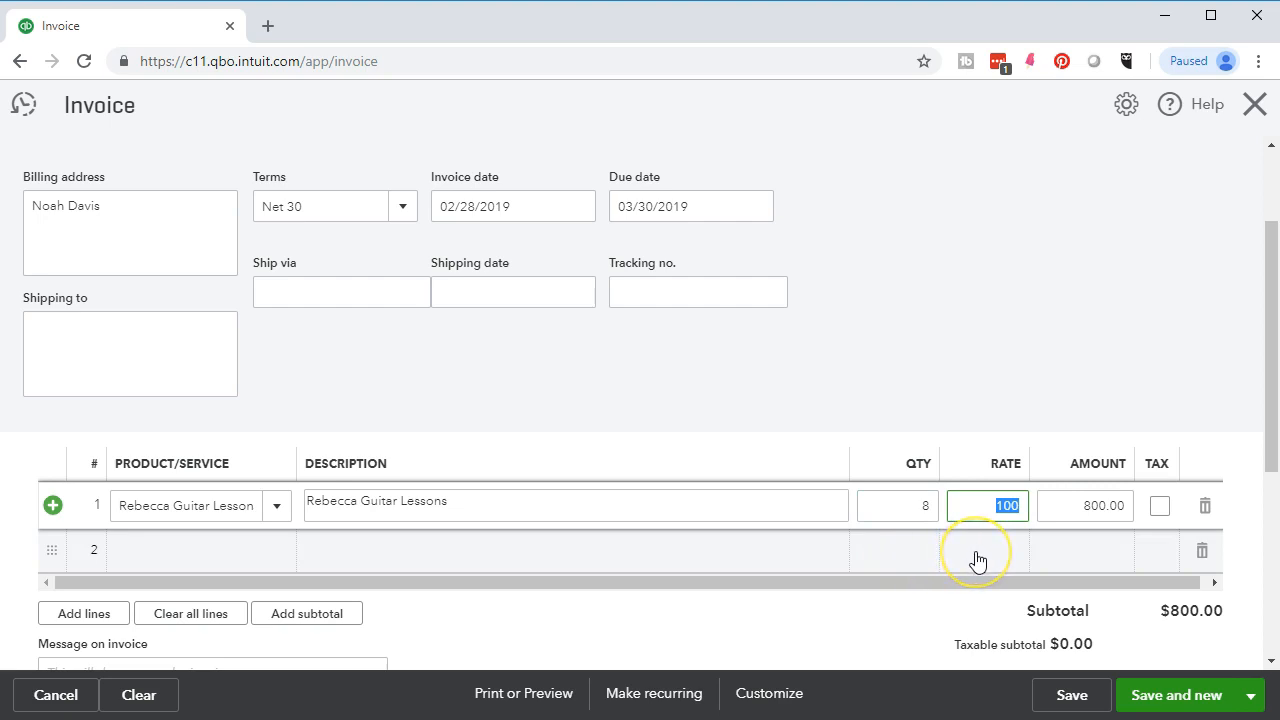
left_click(1177, 700)
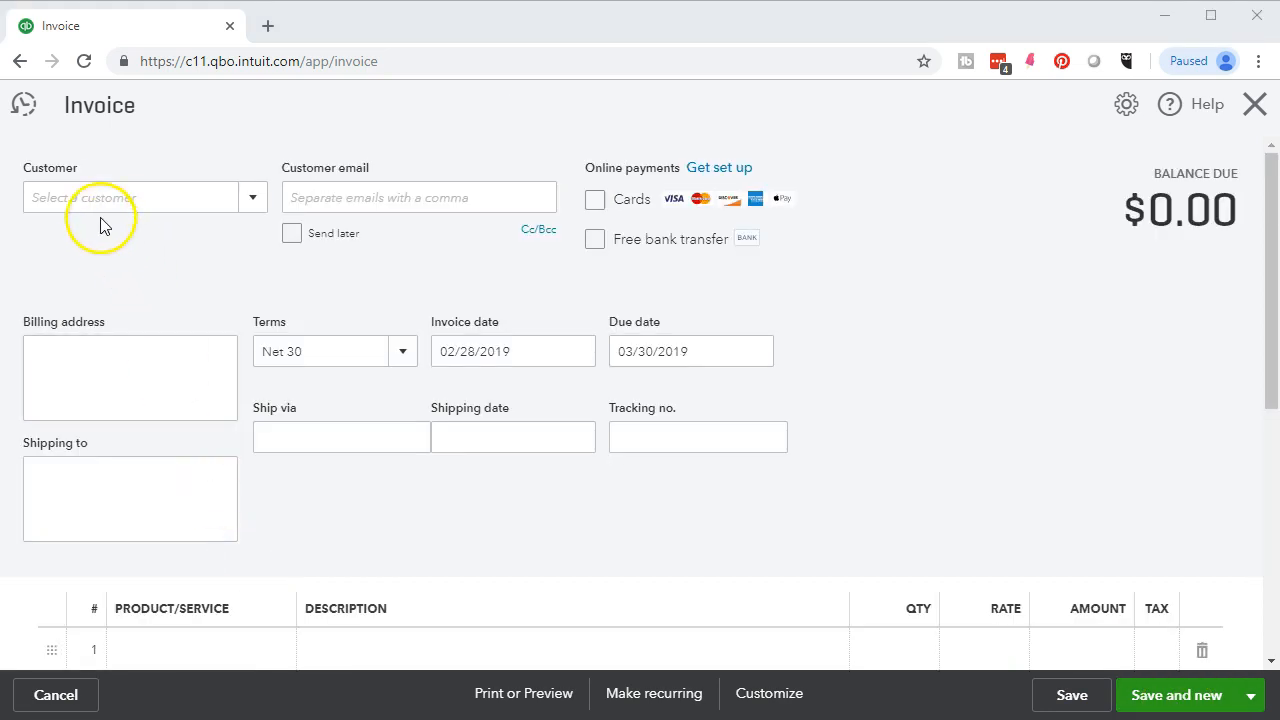
- Add a new customer by name and save them onto the invoice
left_click(90, 199)
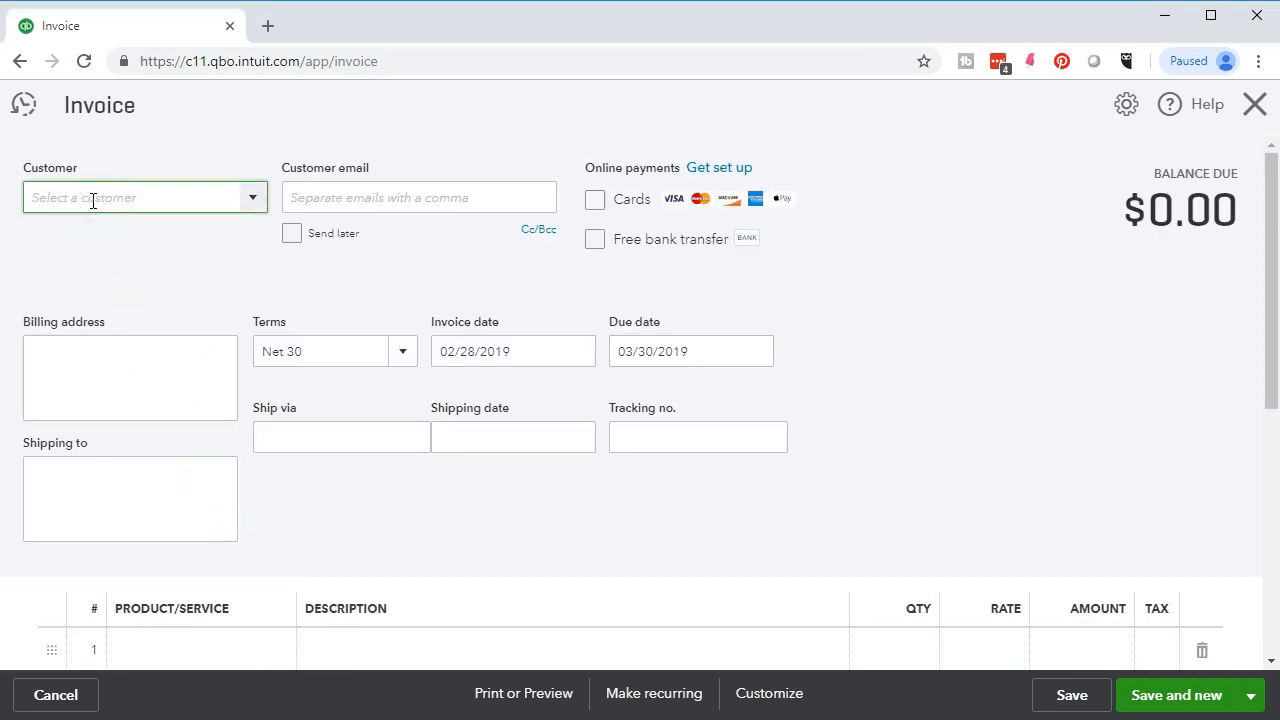
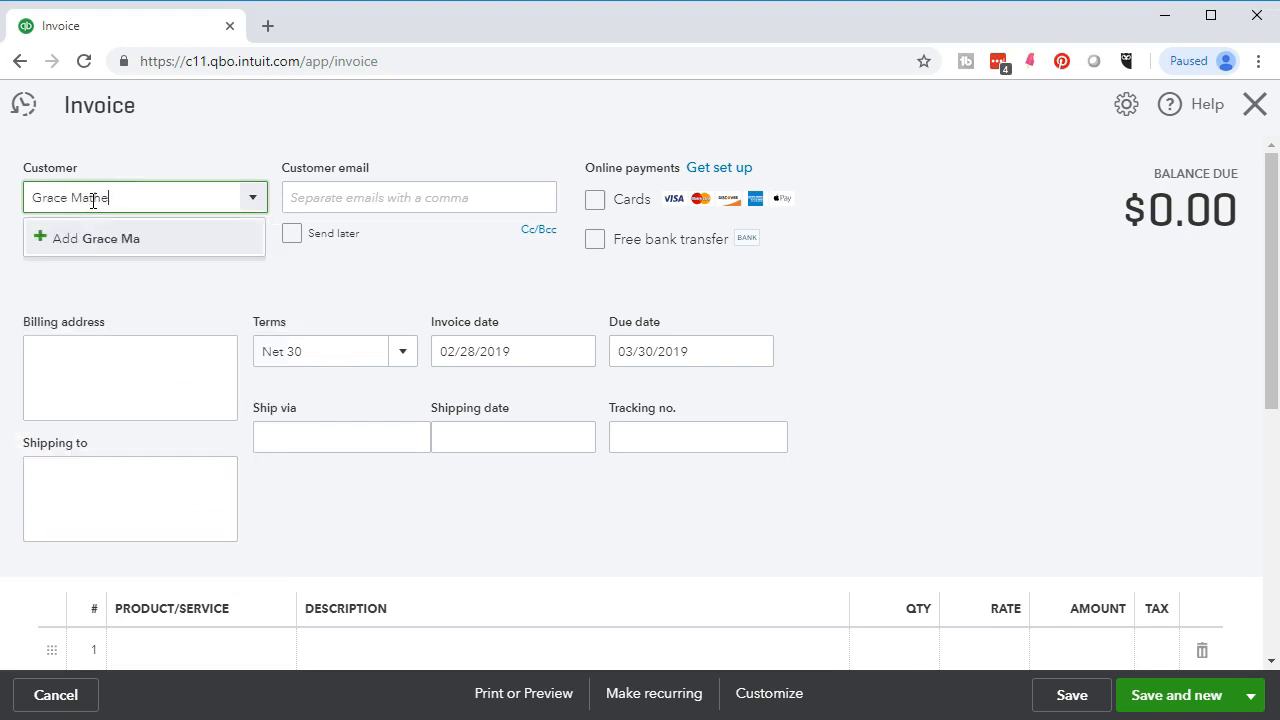
left_click(110, 238)
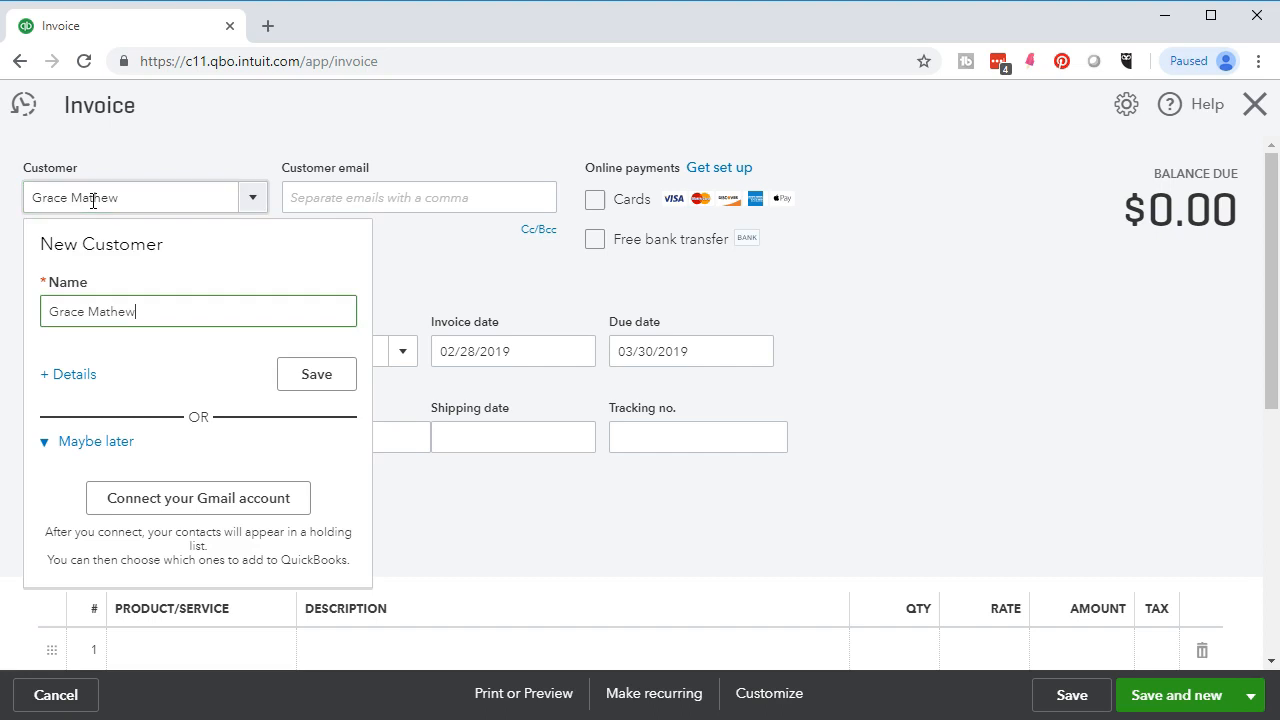
left_click(337, 378)
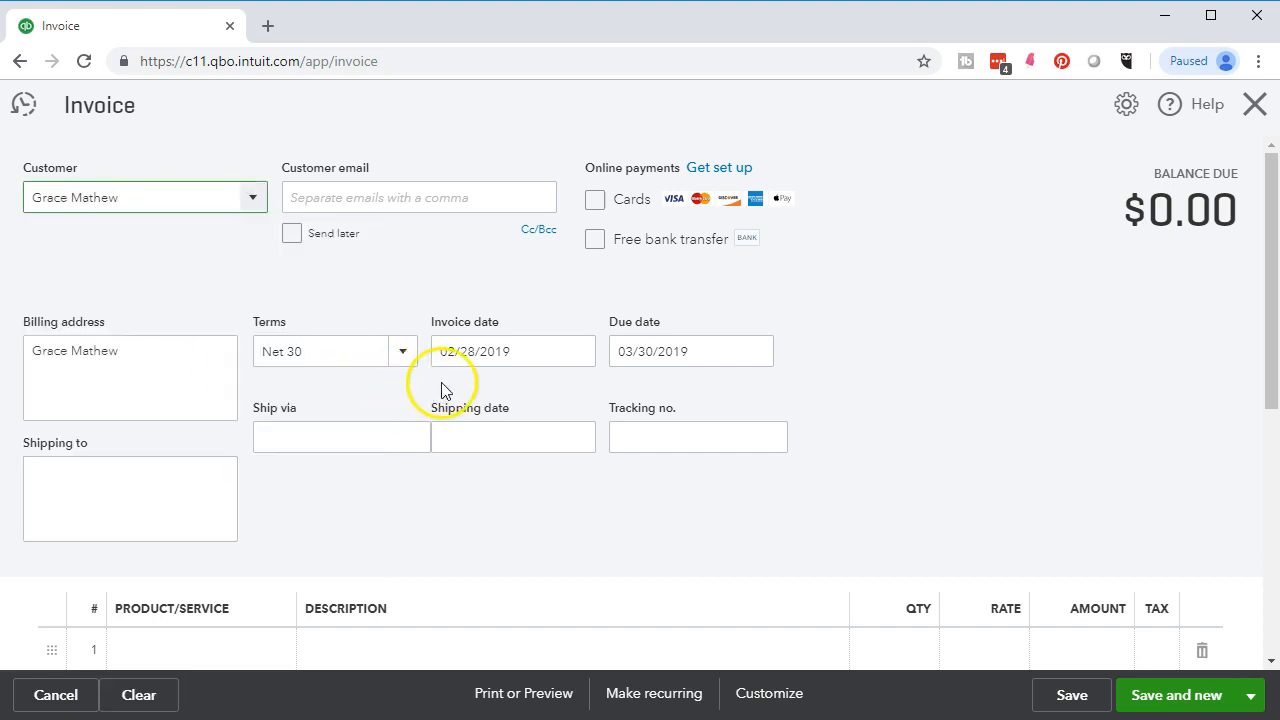
scroll(594, 389, "down", 1)
scroll(540, 460, "down", 1)
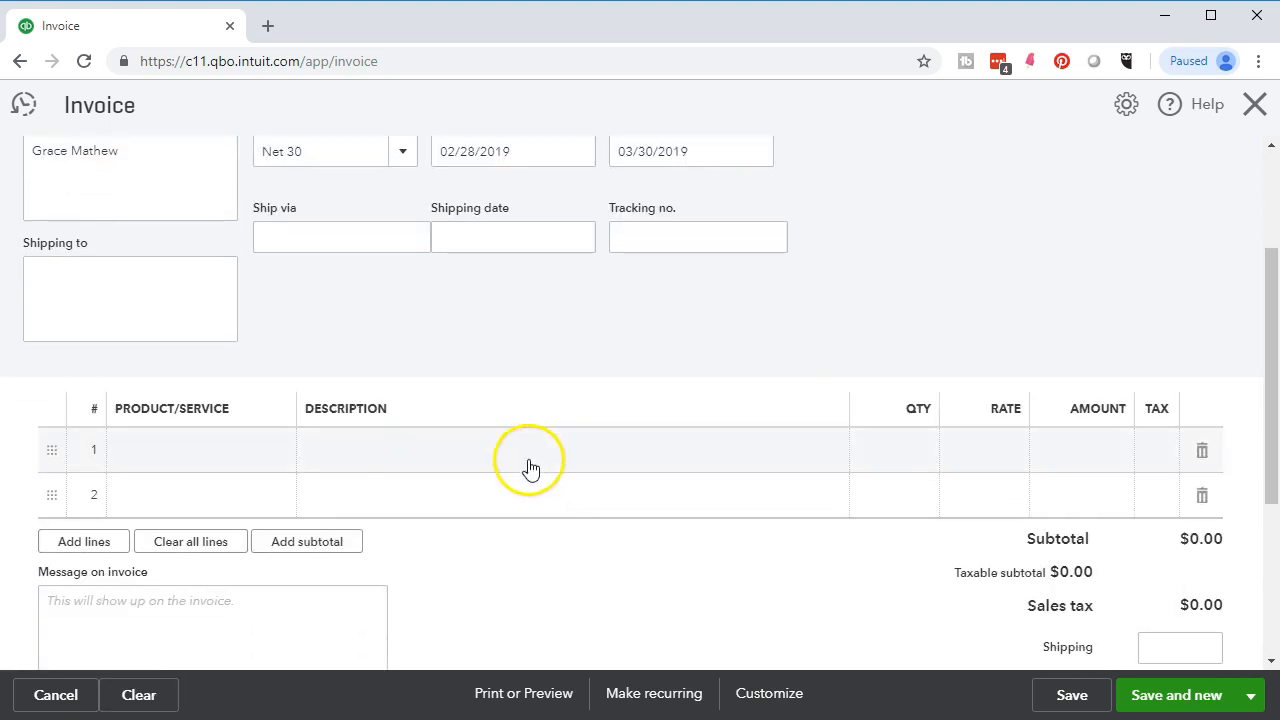
- Bill 6 Rebecca Guitar Lessons at 100 ($600.00) and save invoice 1023
left_click(193, 458)
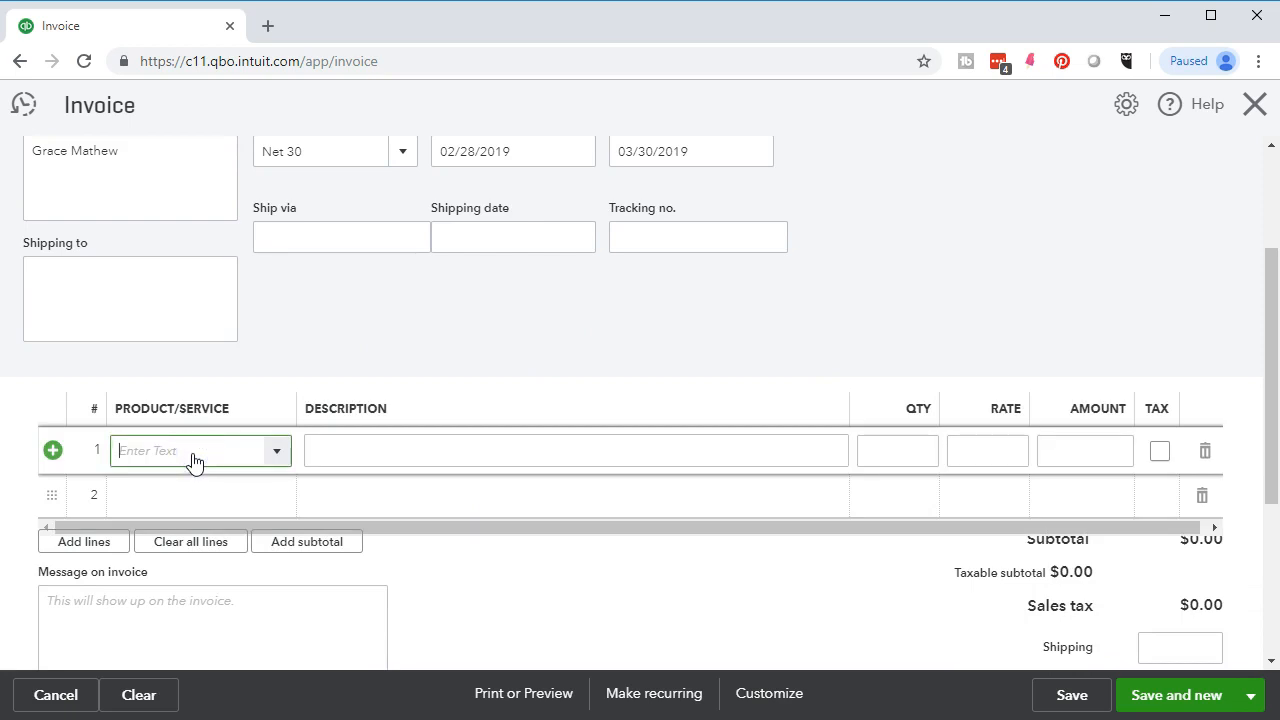
type("Rebecca Guitar Lesson")
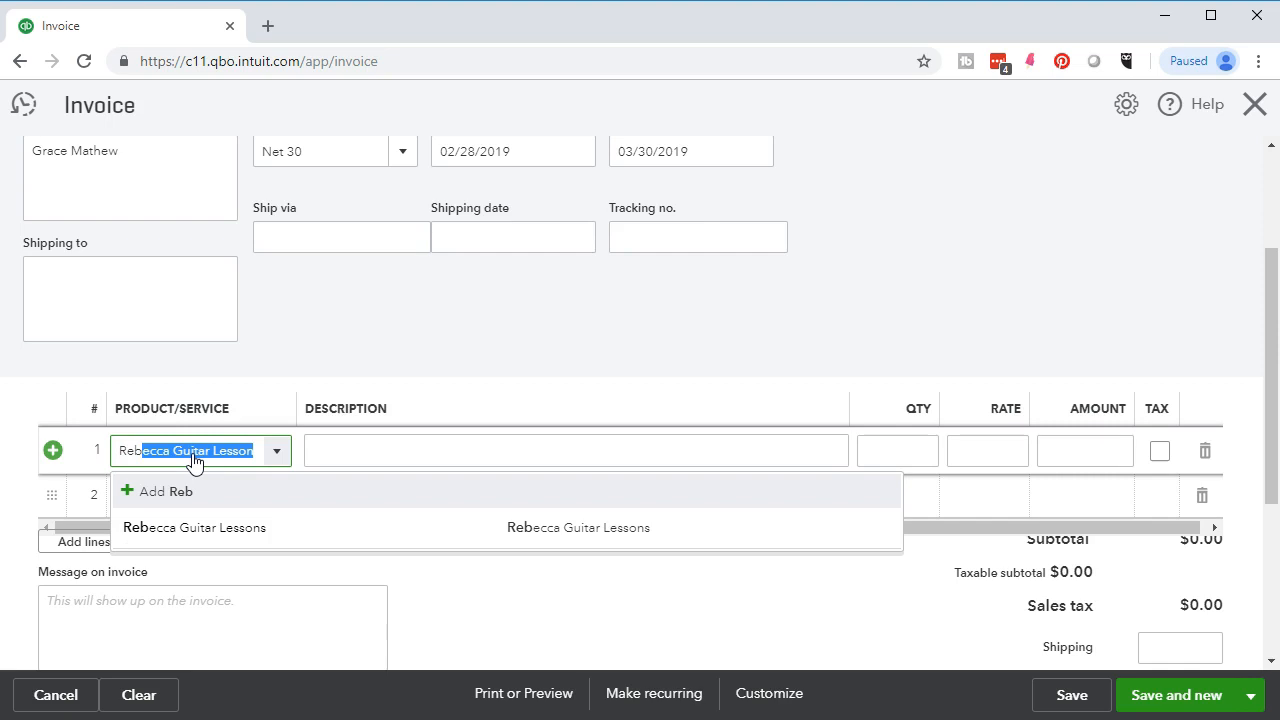
key("Tab")
key("Tab")
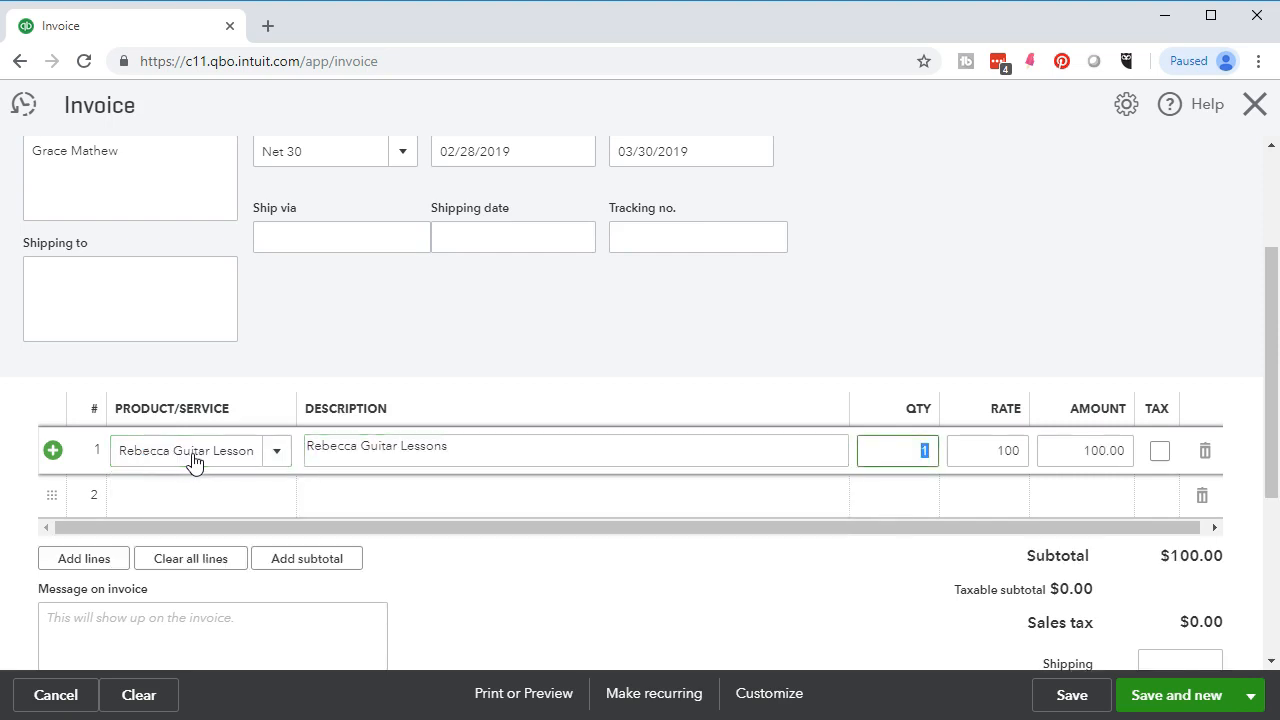
key("Tab")
left_click(32, 710)
left_click(609, 574)
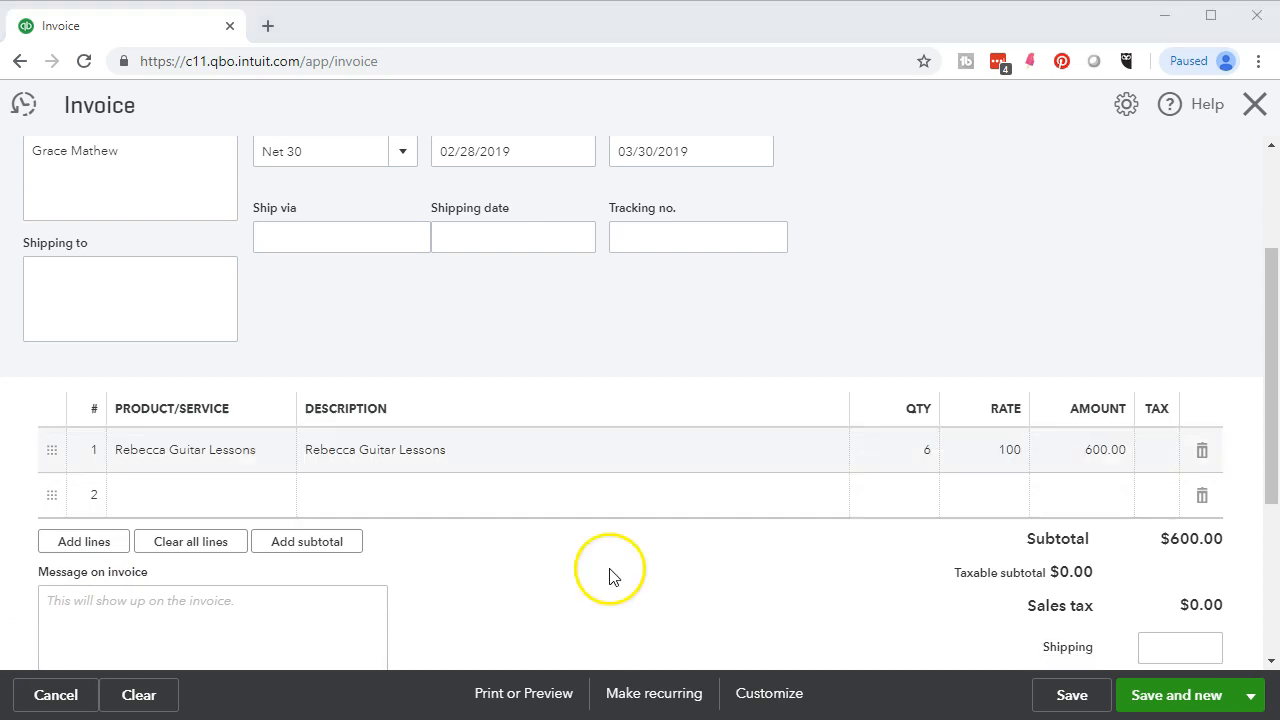
left_click(1170, 696)
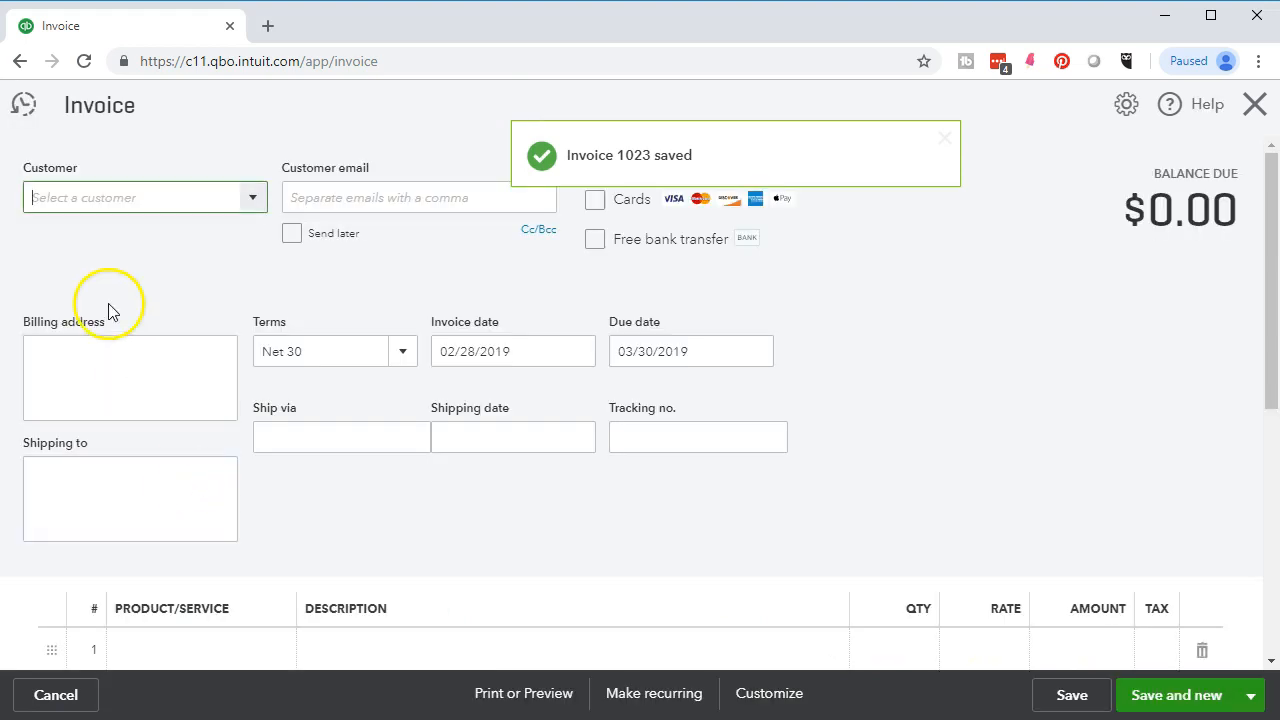
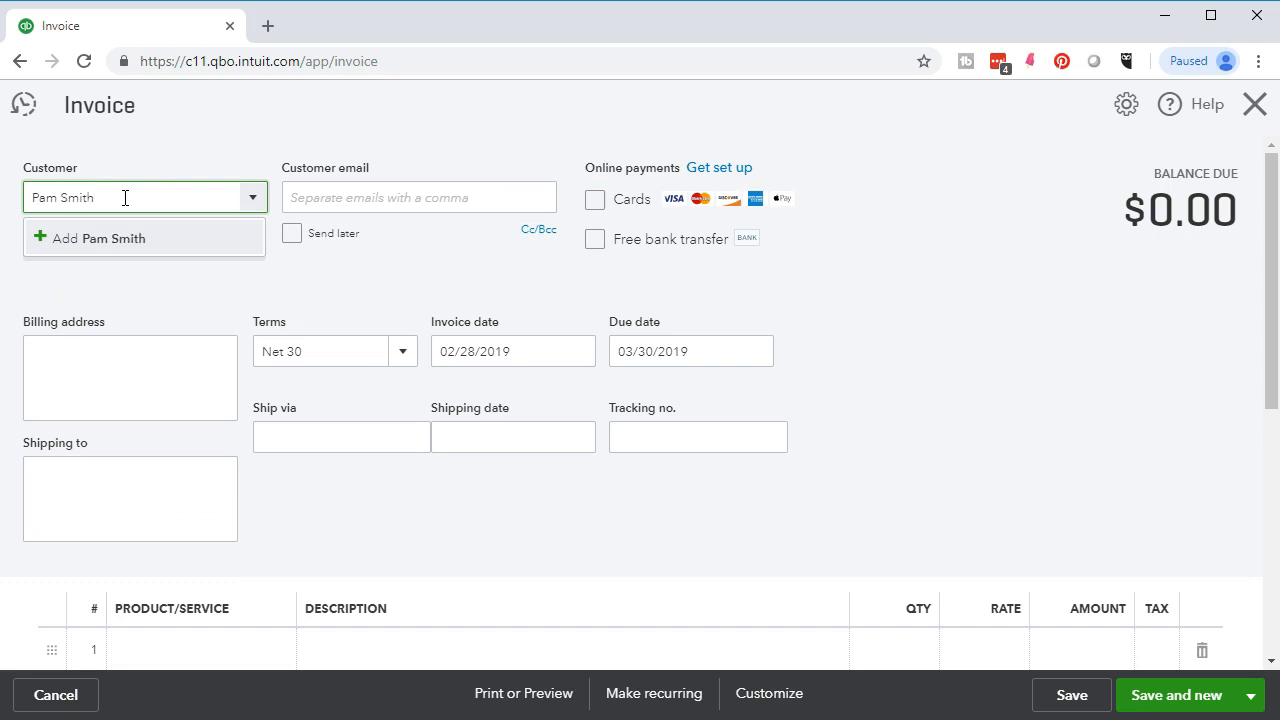
- Add a new customer to the invoice and check the invoice date
key("Return")
left_click(329, 372)
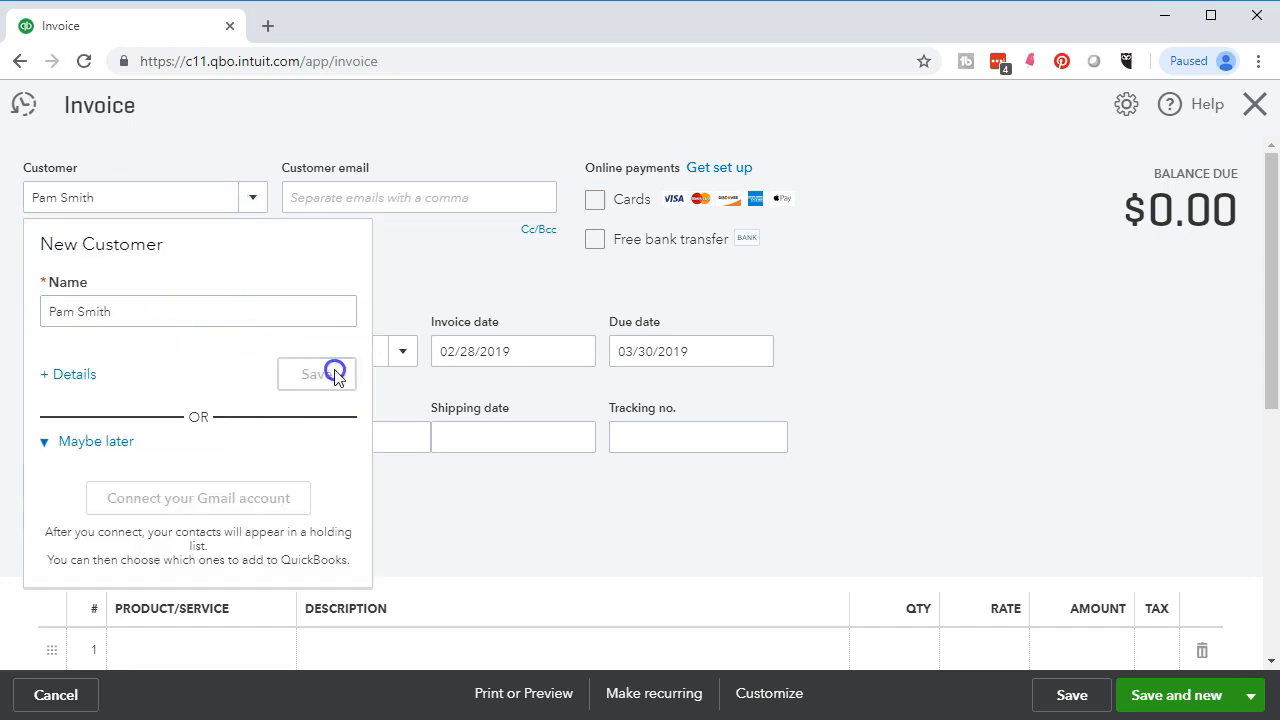
left_click(314, 351)
left_click(459, 357)
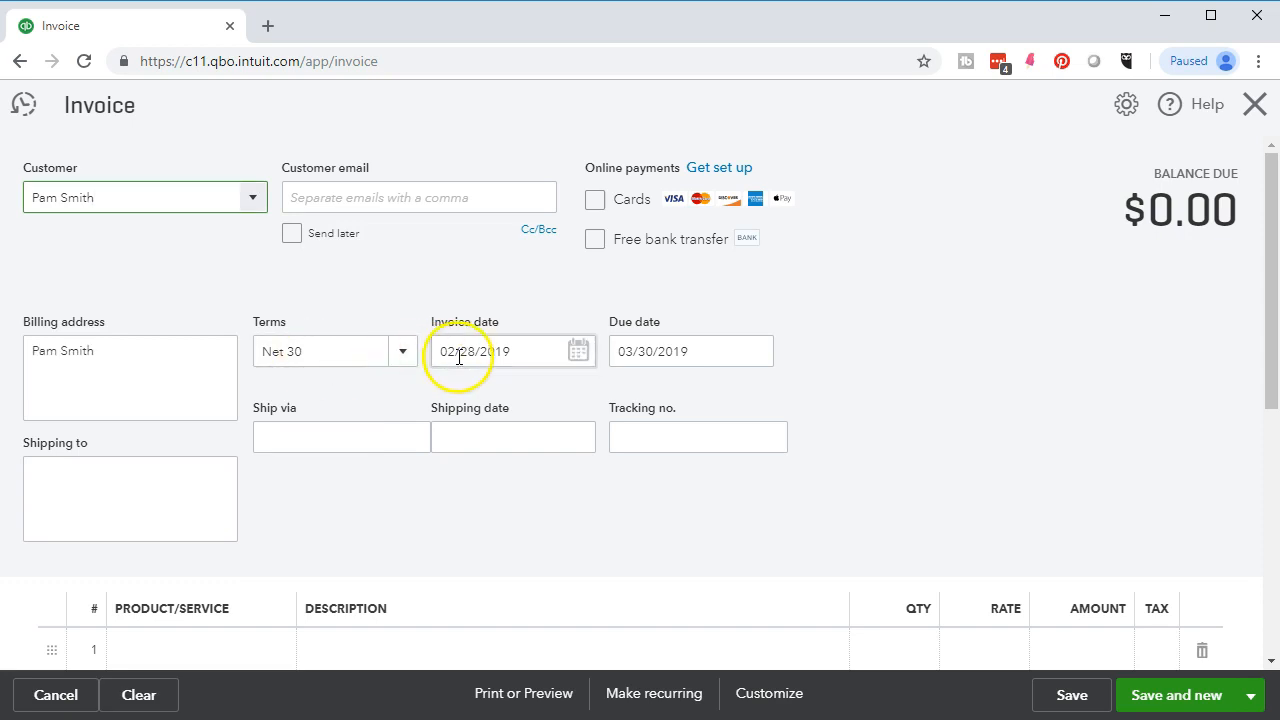
scroll(473, 378, "down", 2)
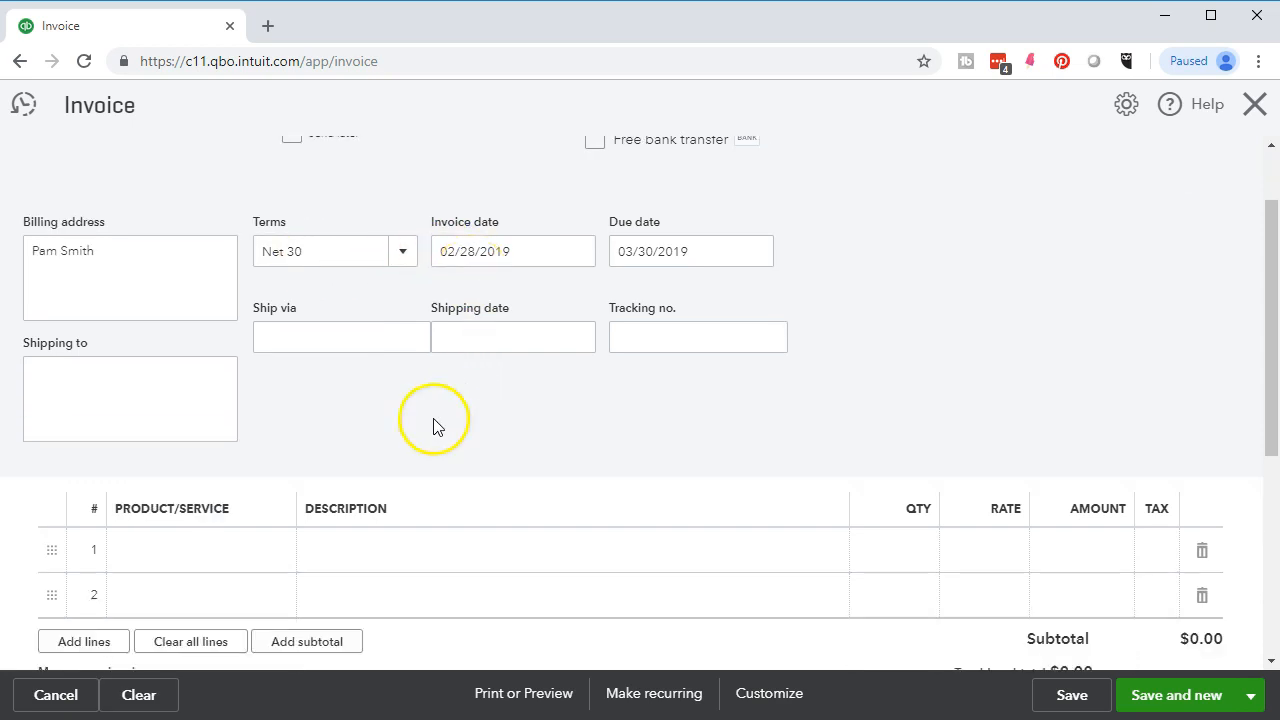
- Bill 8 Rebecca Guitar Lessons ($800.00) and save and close invoice 1024
left_click(214, 446)
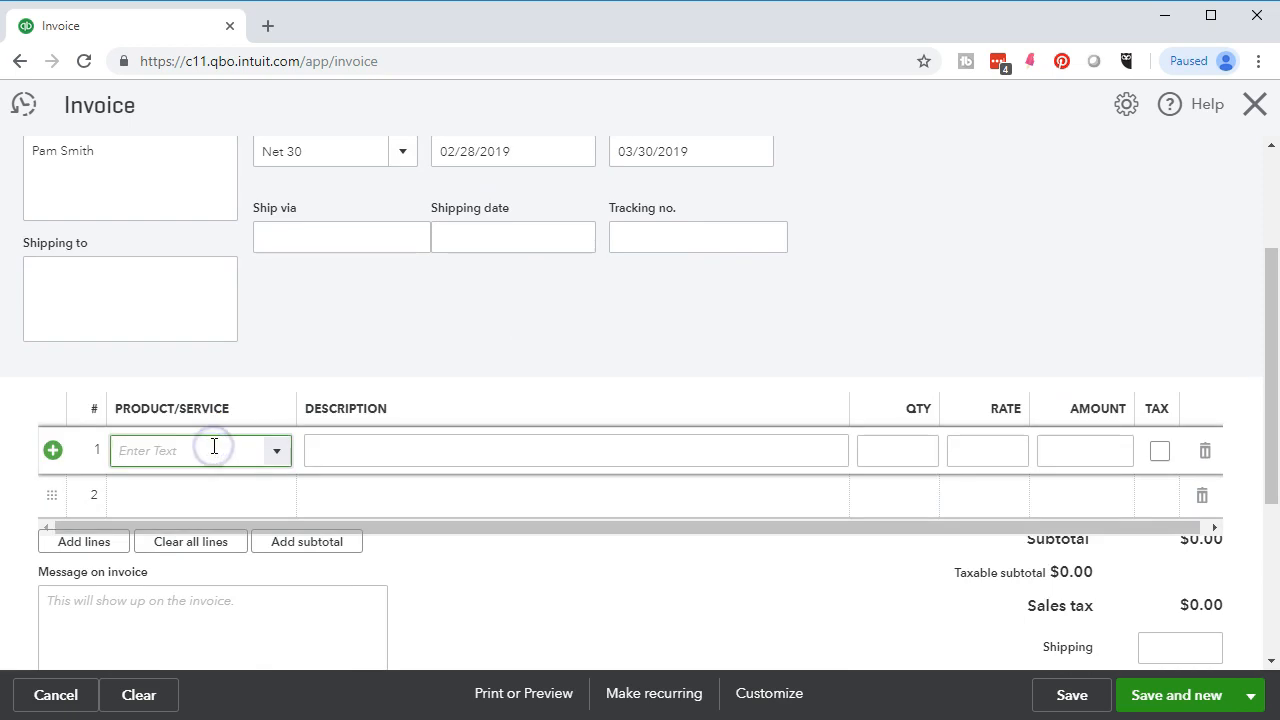
type("Rebecca Guitar Lesson")
key("Tab")
key("Tab")
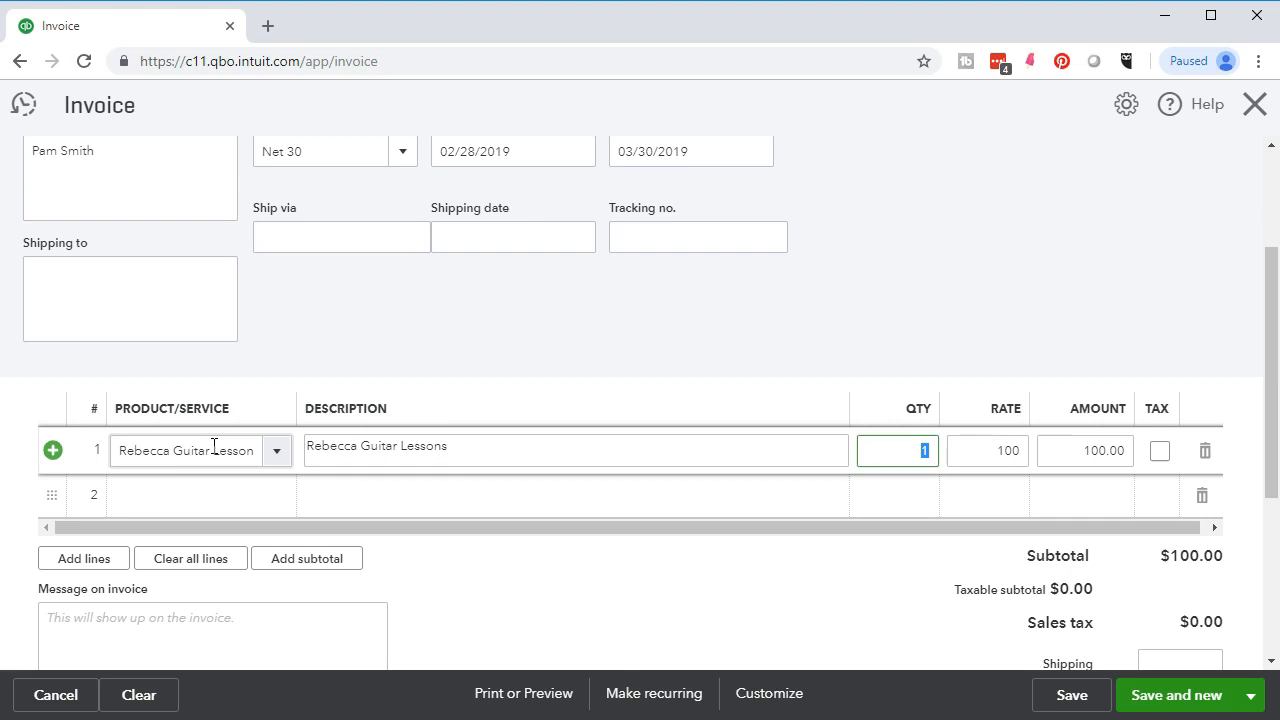
type("8")
key("Tab")
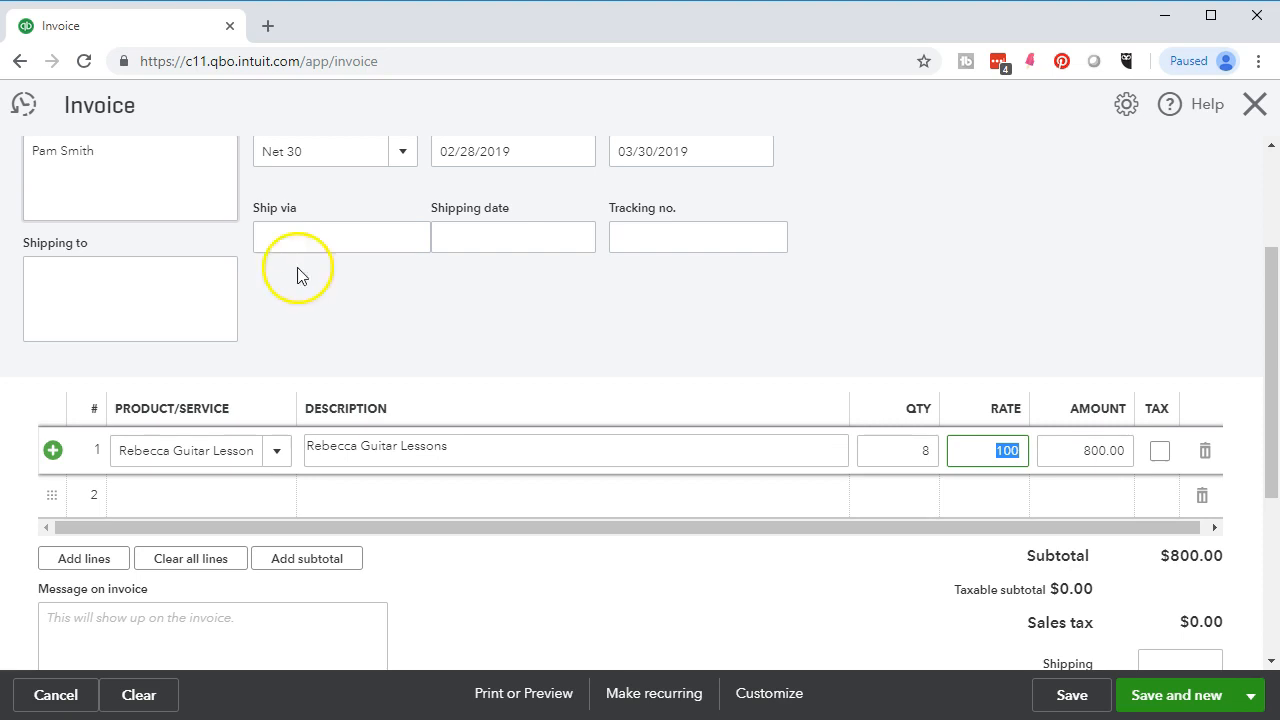
left_click(1252, 697)
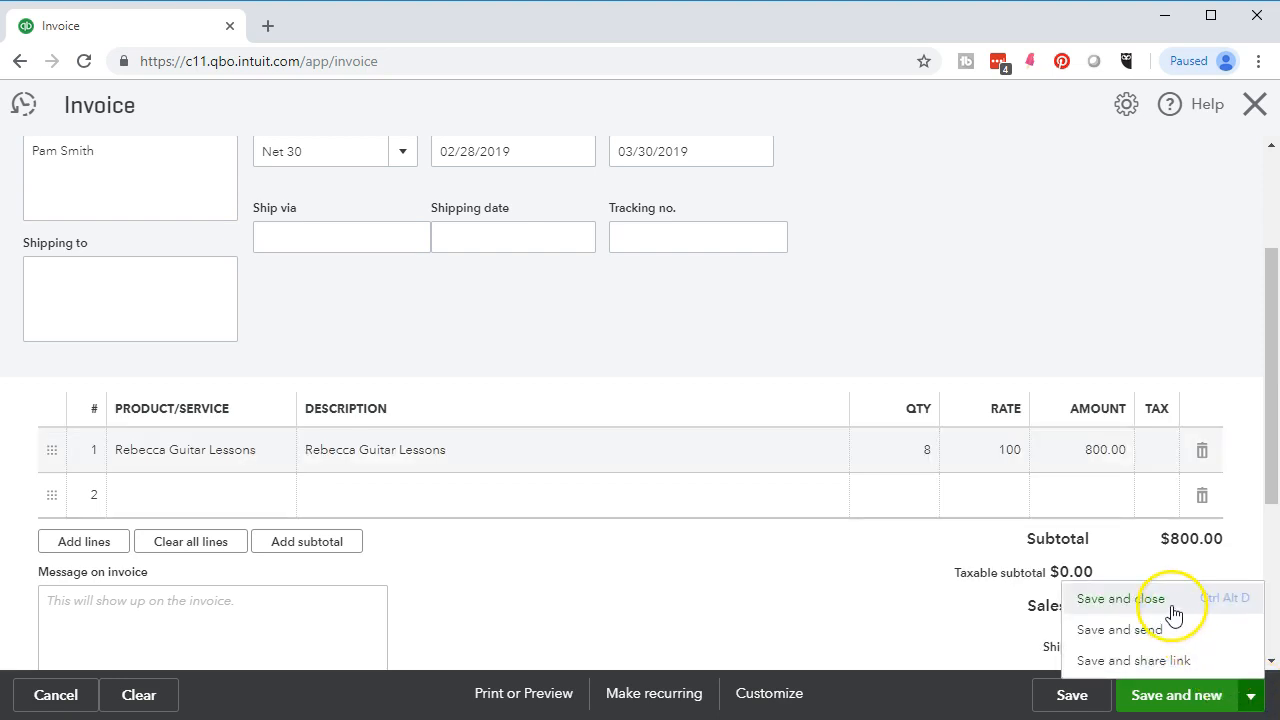
left_click(1120, 599)
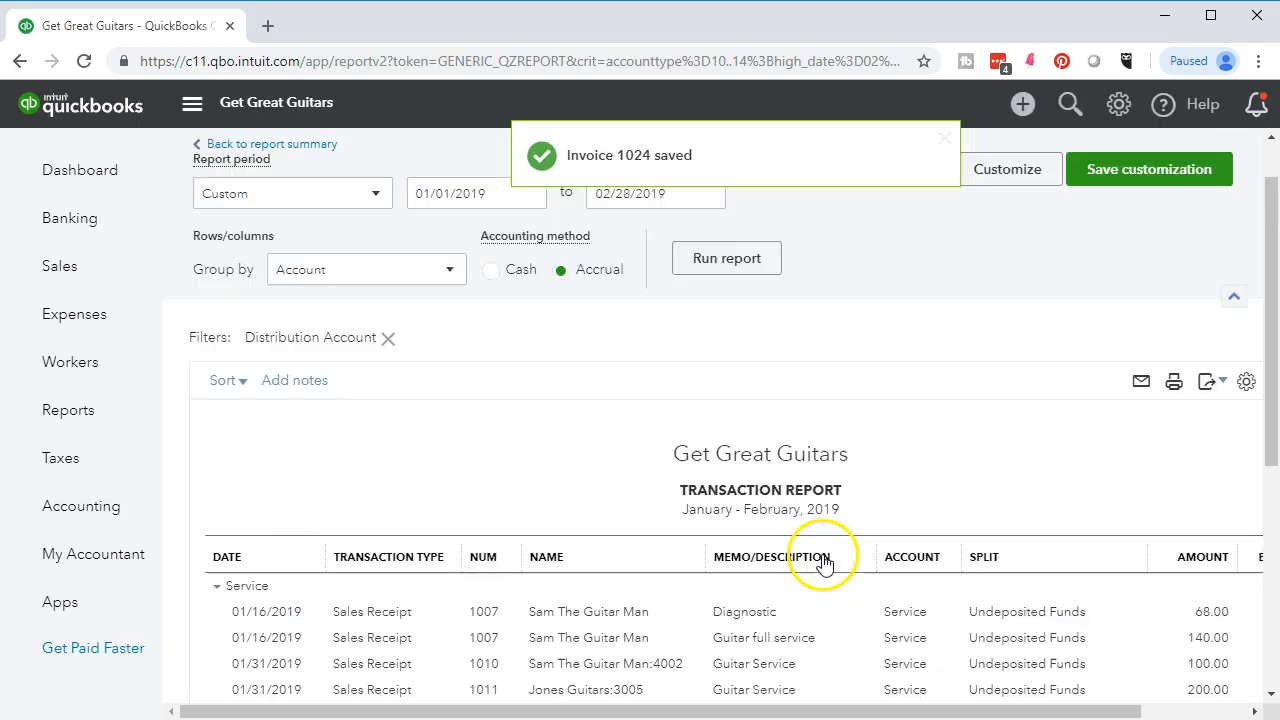
- Open the Balance Sheet and set its dates to 01/01/2019 through 12/31/2019
left_click(87, 421)
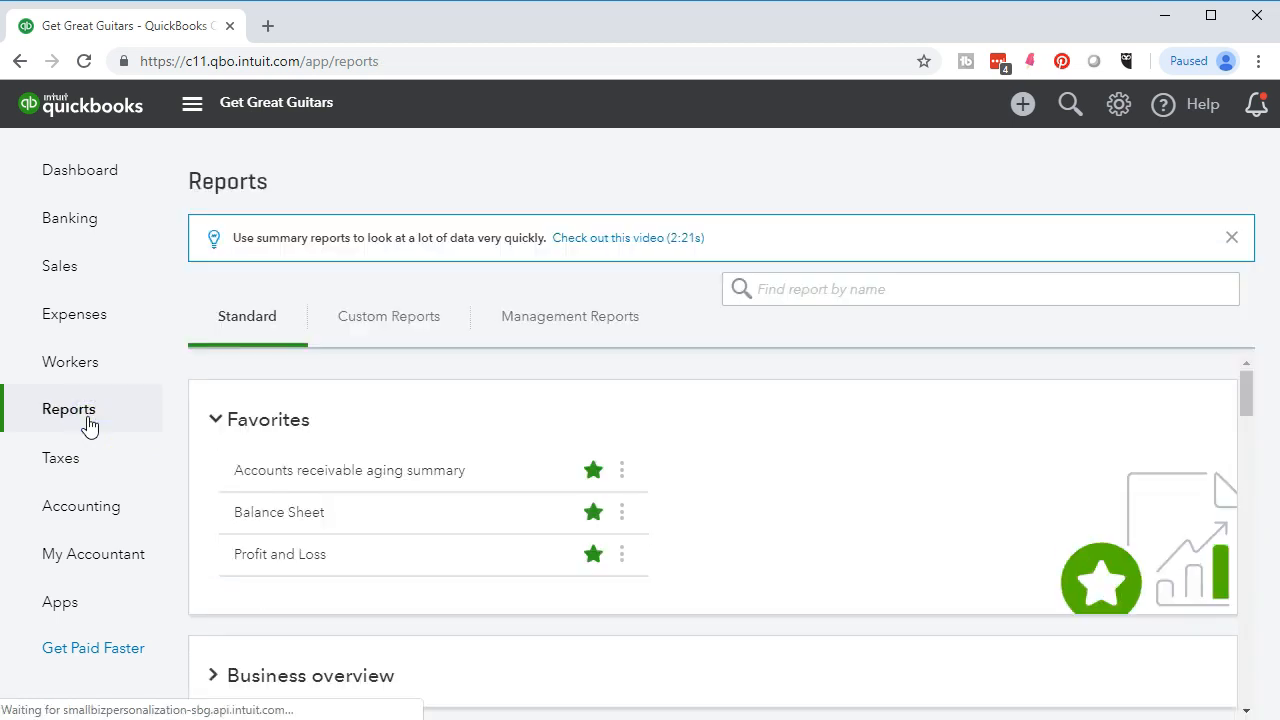
left_click(285, 516)
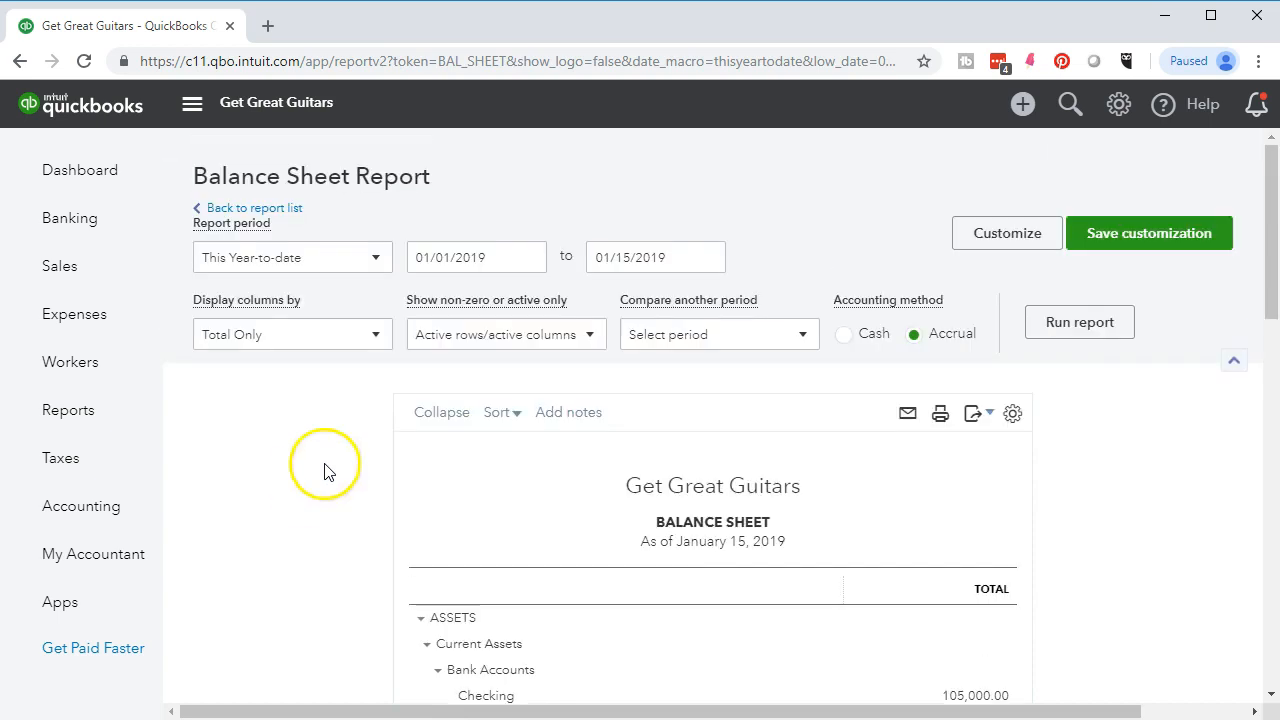
left_click(486, 258)
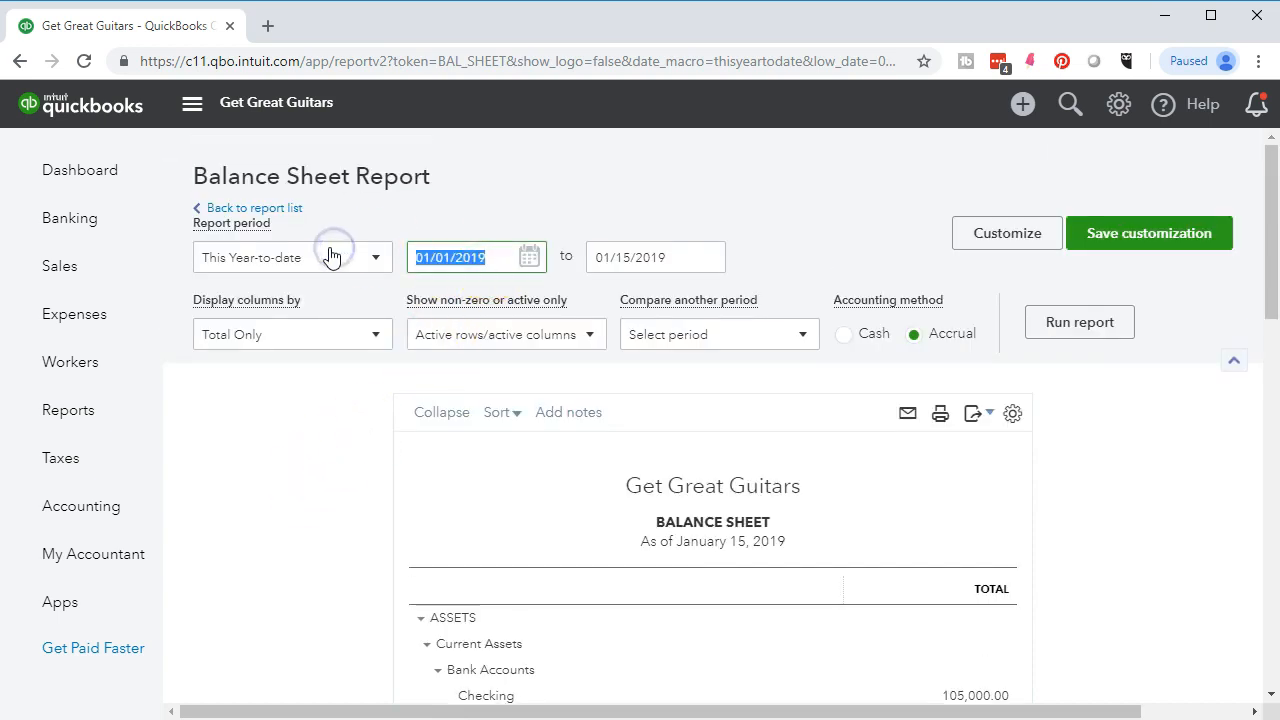
type("010119")
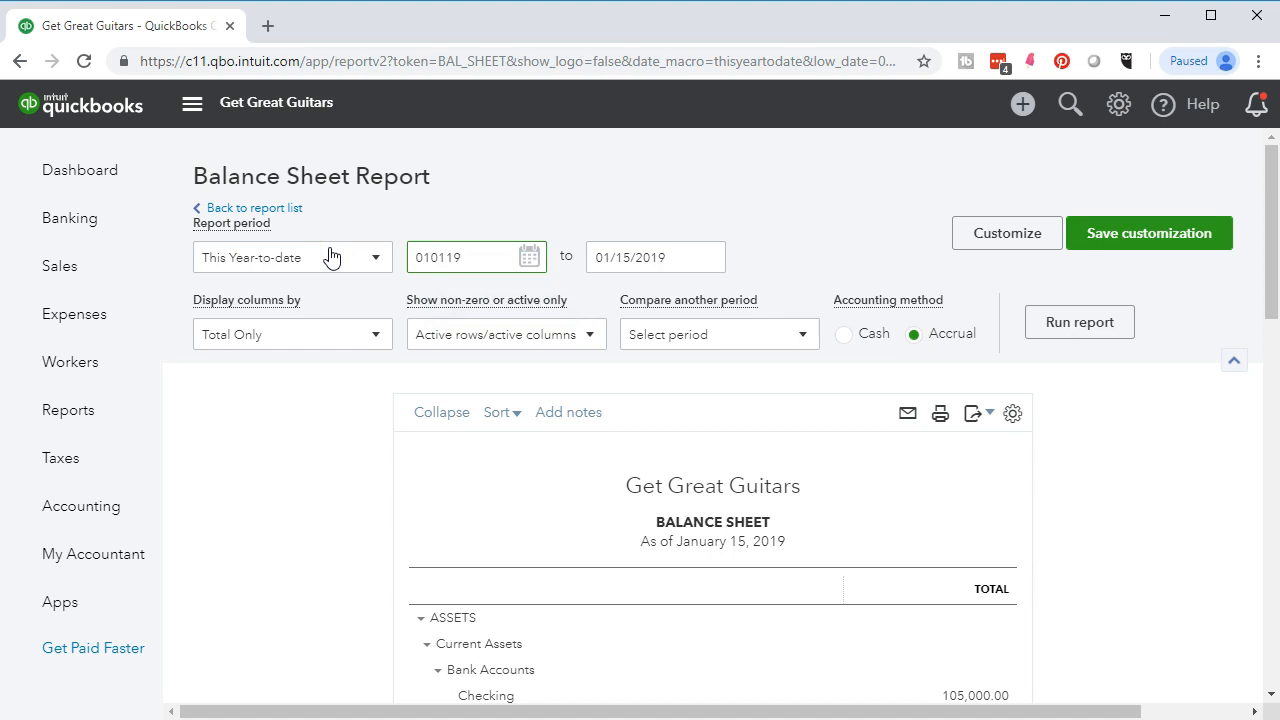
key("Tab")
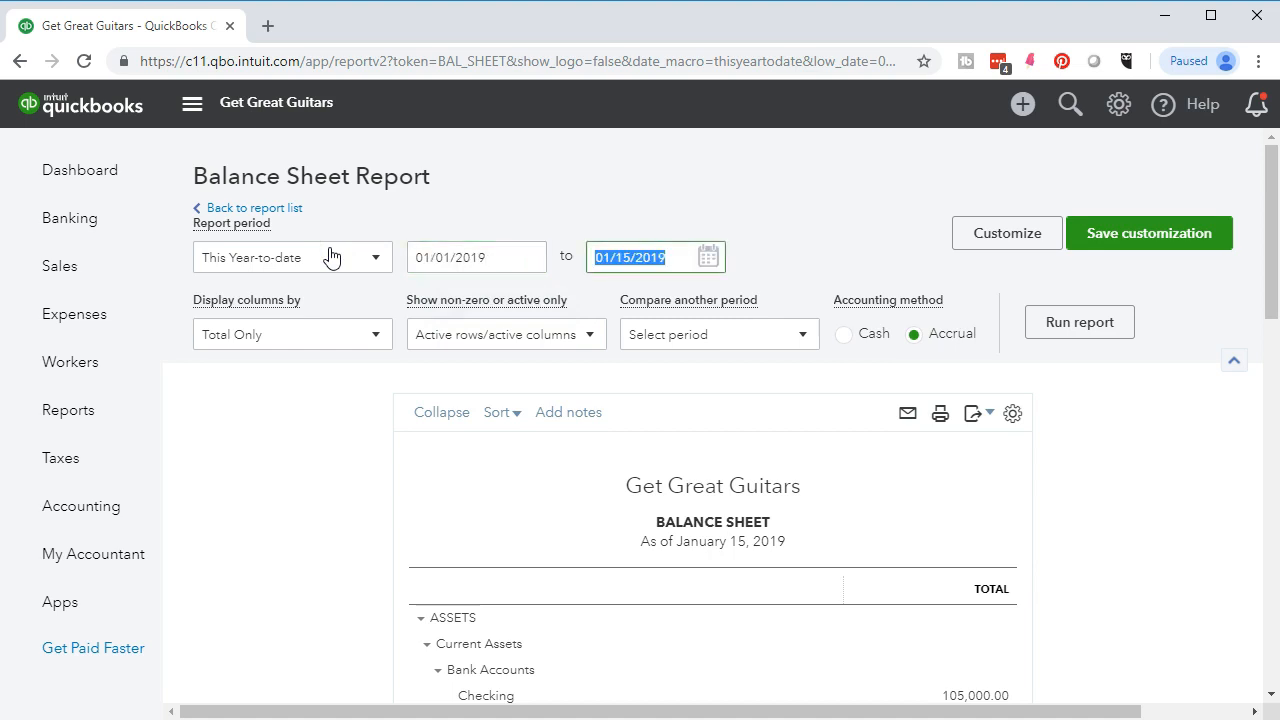
type("12/31/20")
type("19")
key("Tab")
- Rerun the report and drill into the 10,449.00 Accounts Receivable total
left_click(377, 277)
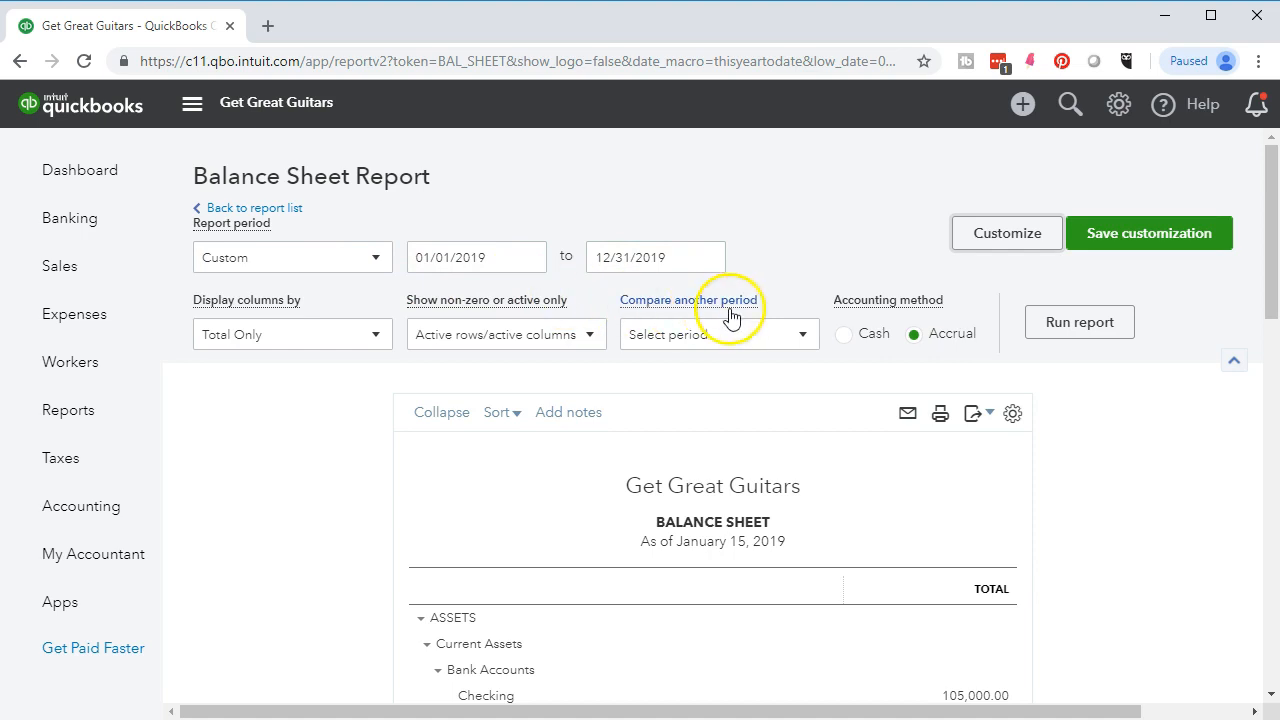
left_click(1037, 342)
scroll(1035, 338, "down", 3)
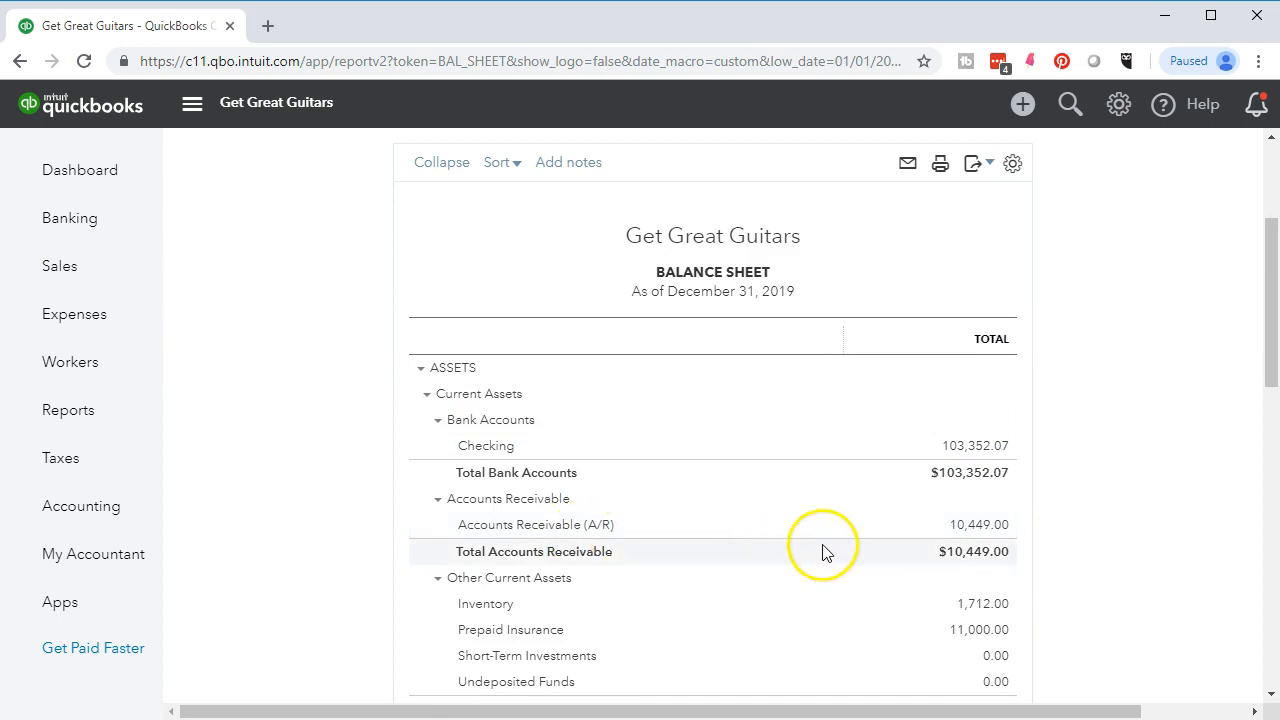
left_click(955, 537)
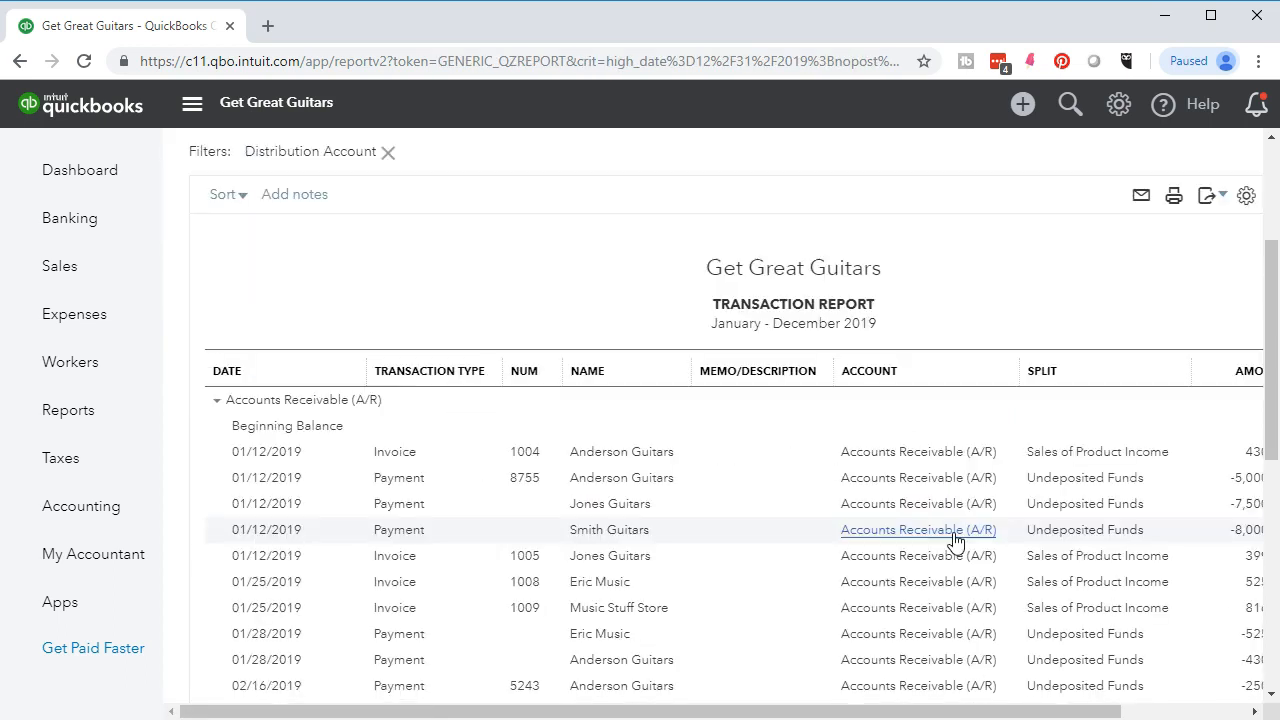
scroll(955, 540, "down", 5)
scroll(955, 540, "down", 2)
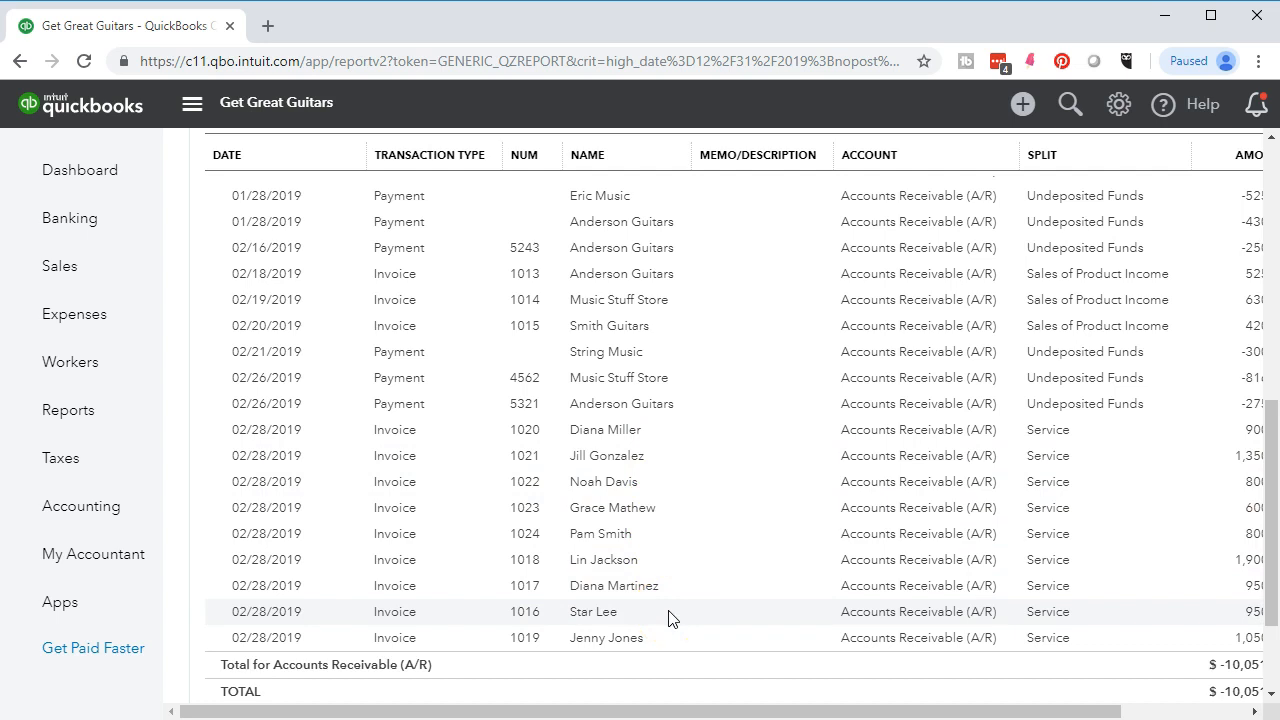
left_click_drag(812, 711, 910, 711)
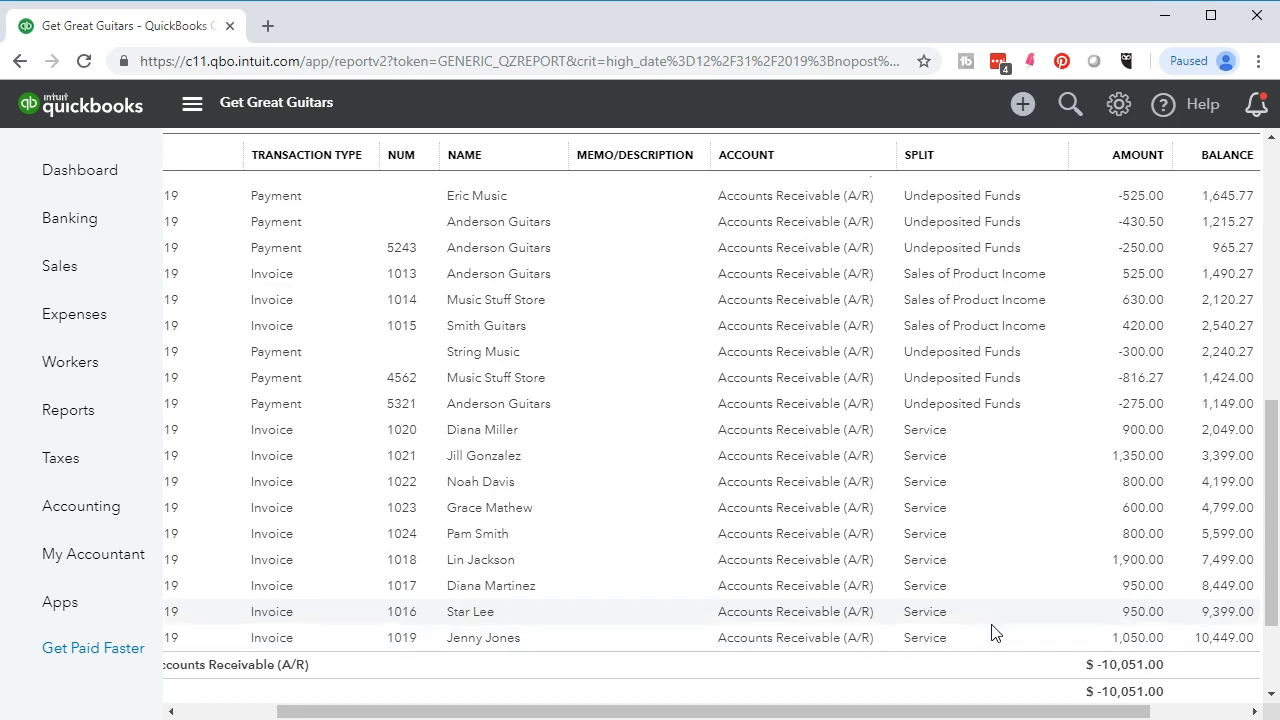
scroll(993, 632, "up", 10)
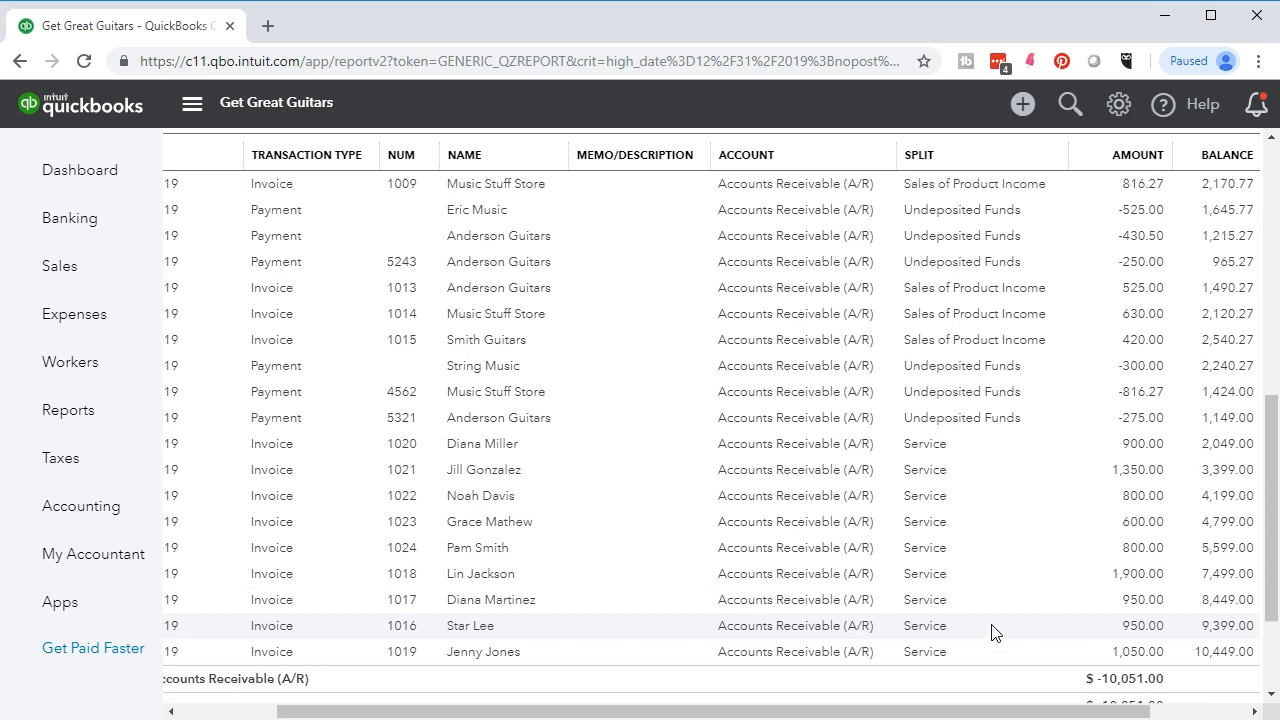
left_click_drag(631, 710, 346, 686)
scroll(286, 611, "up", 3)
left_click(320, 208)
scroll(360, 300, "down", 2)
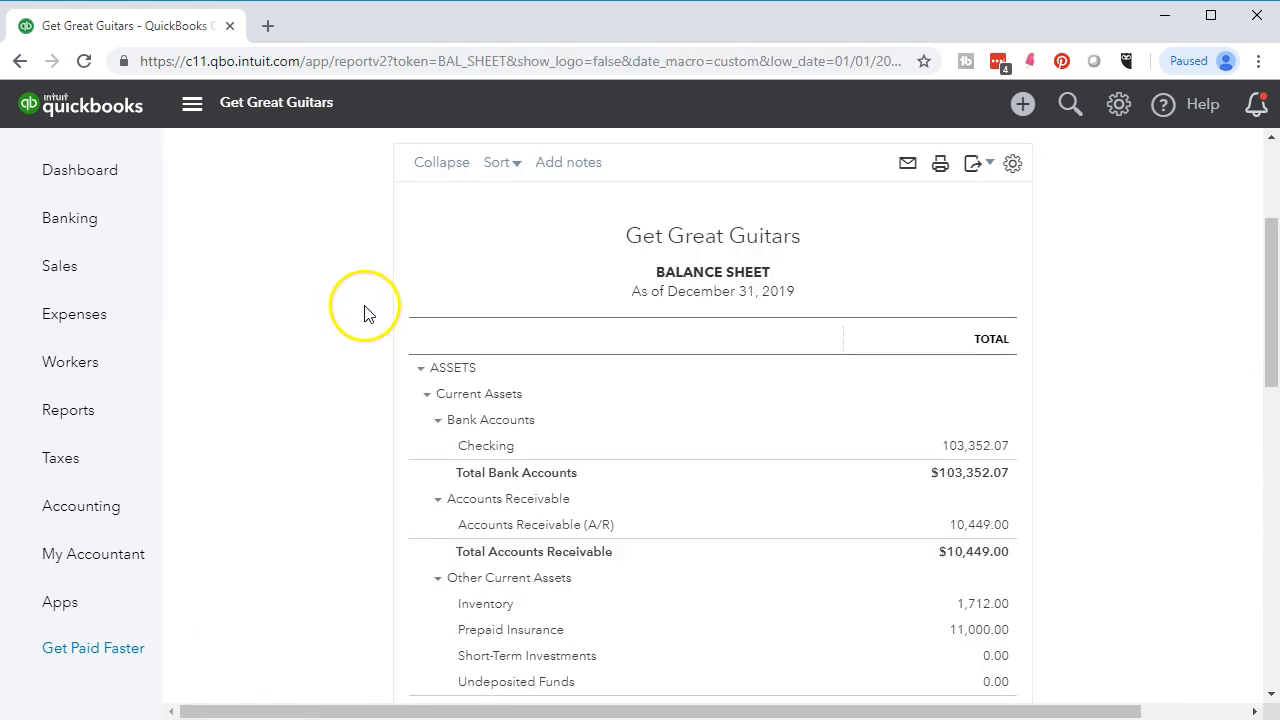
right_click(193, 30)
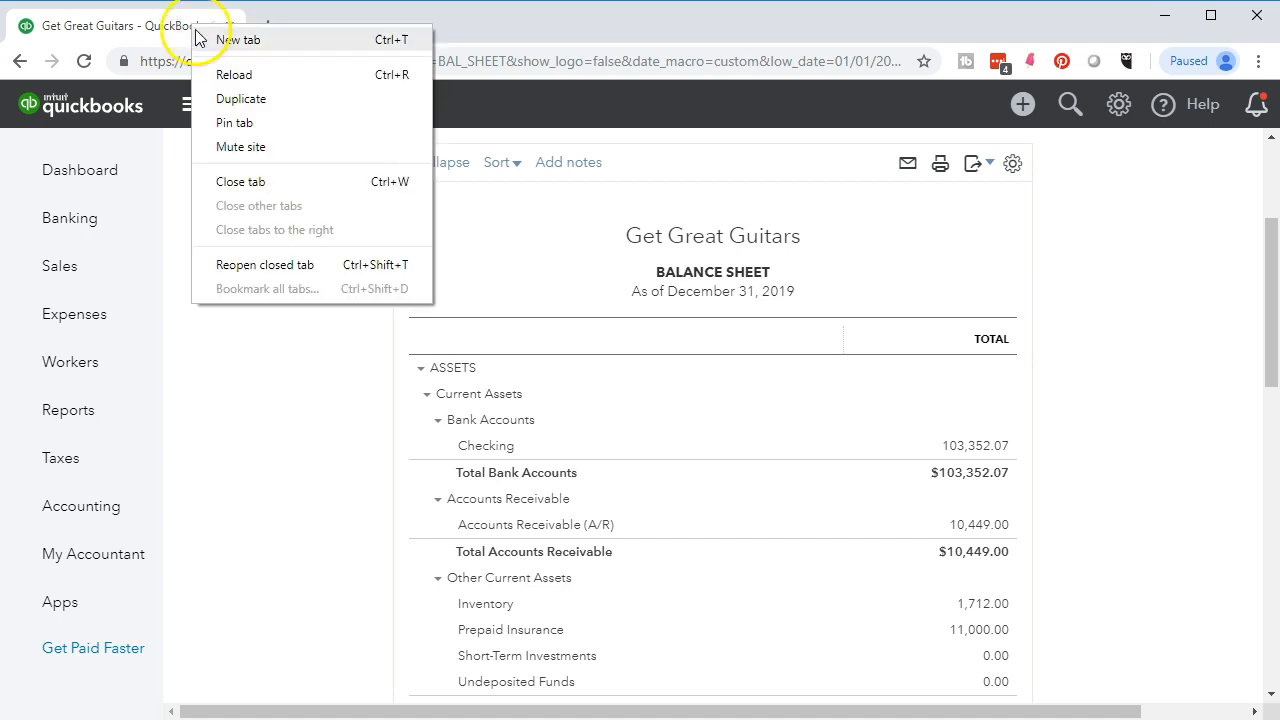
- Duplicate the Balance Sheet tab, move the original after it, and show the Reports overview
left_click(223, 99)
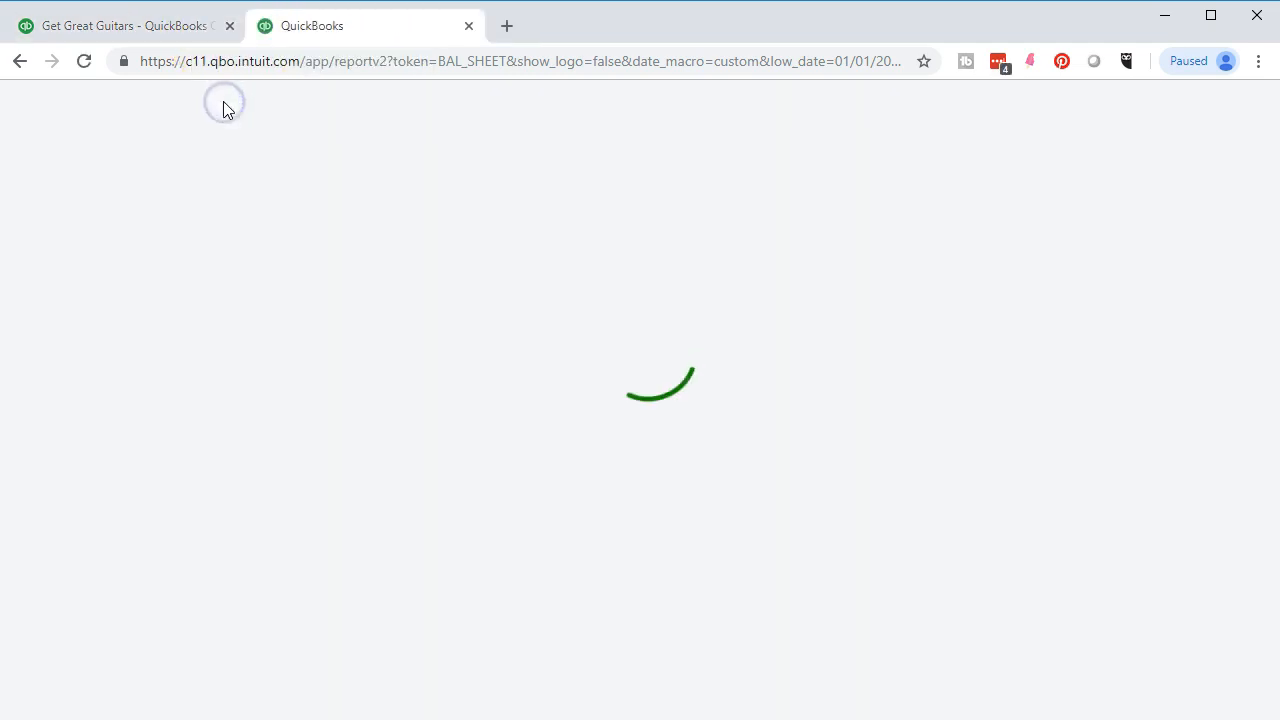
left_click_drag(140, 30, 355, 35)
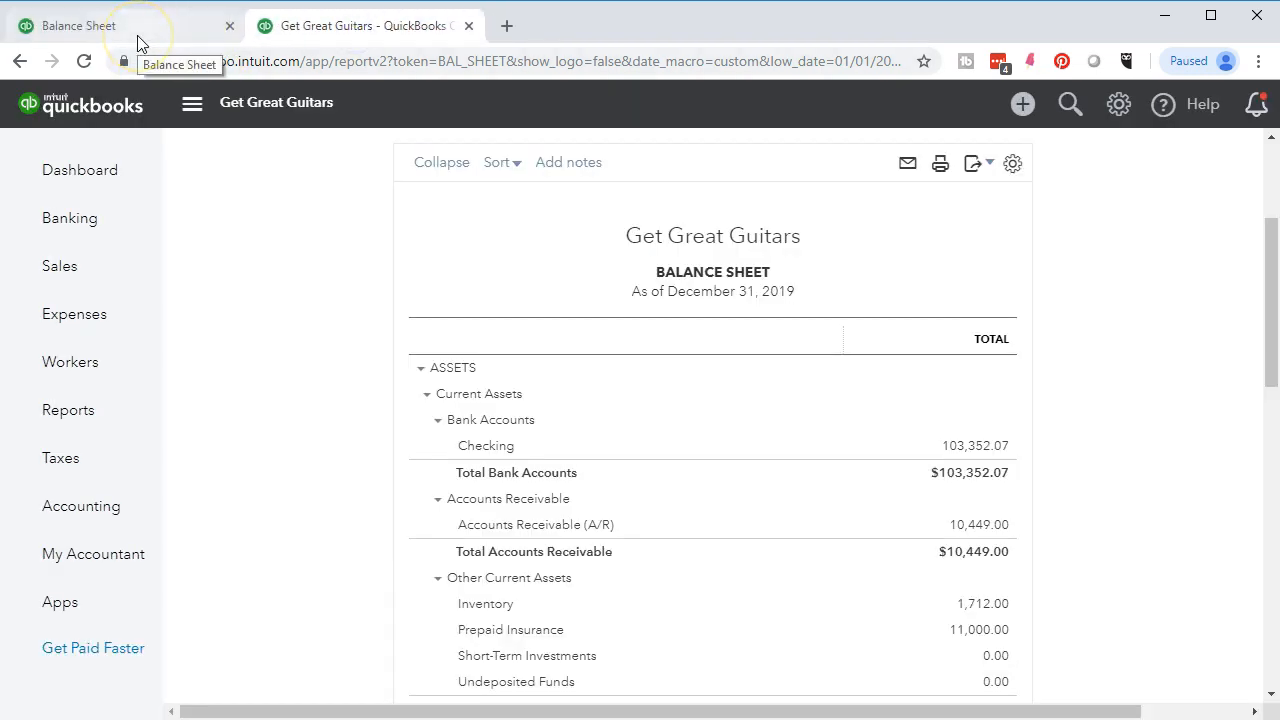
left_click(105, 412)
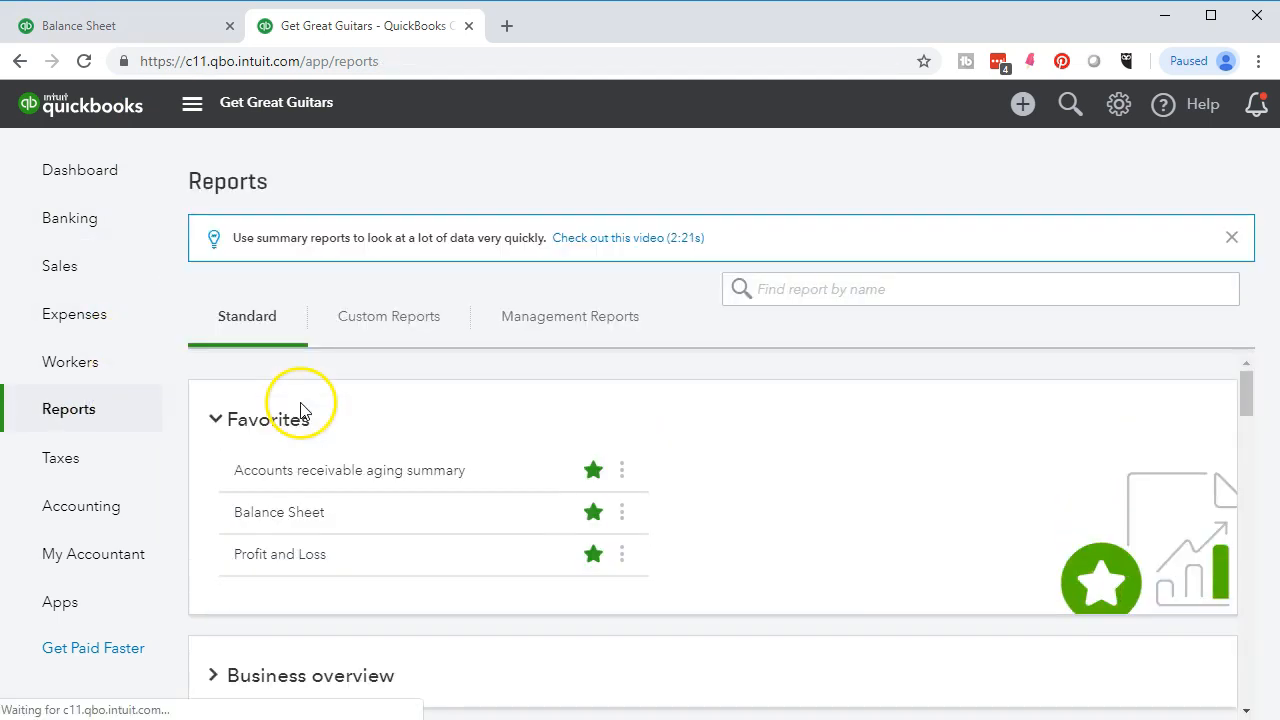
scroll(302, 410, "down", 1)
- Open Profit and Loss with dates 01/01/2019 to 12/31/2019
left_click(281, 456)
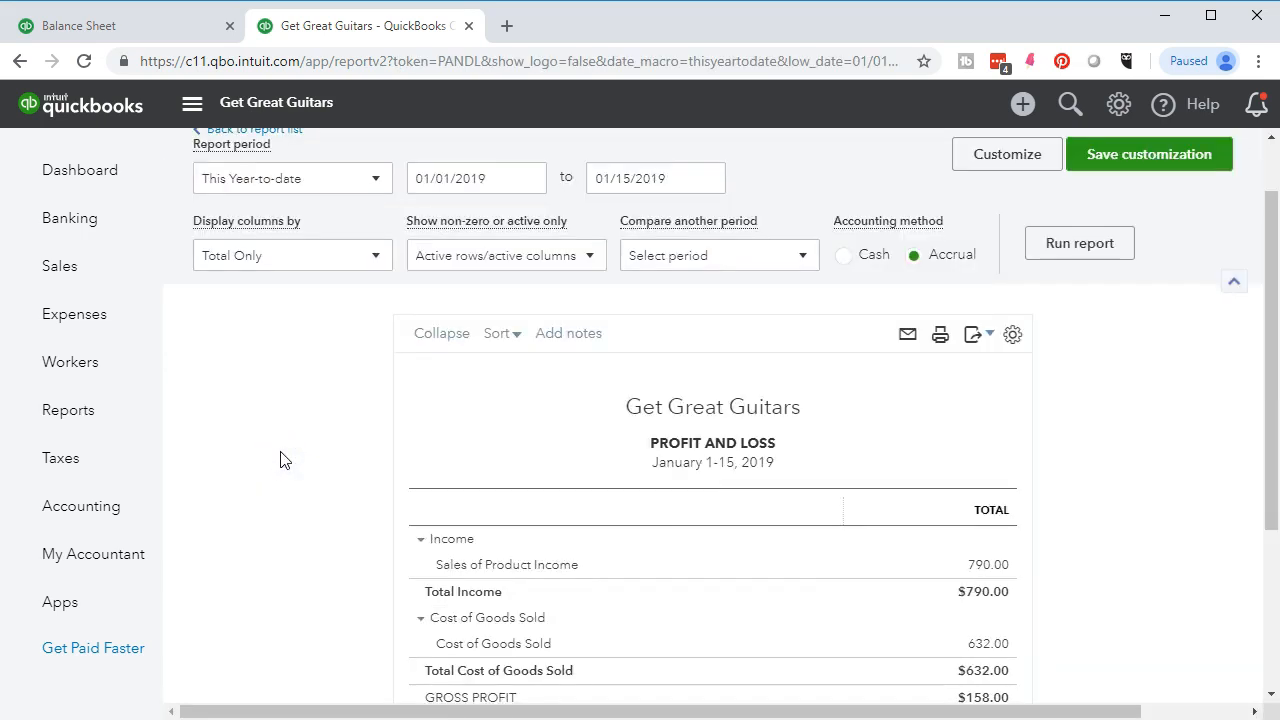
left_click(423, 251)
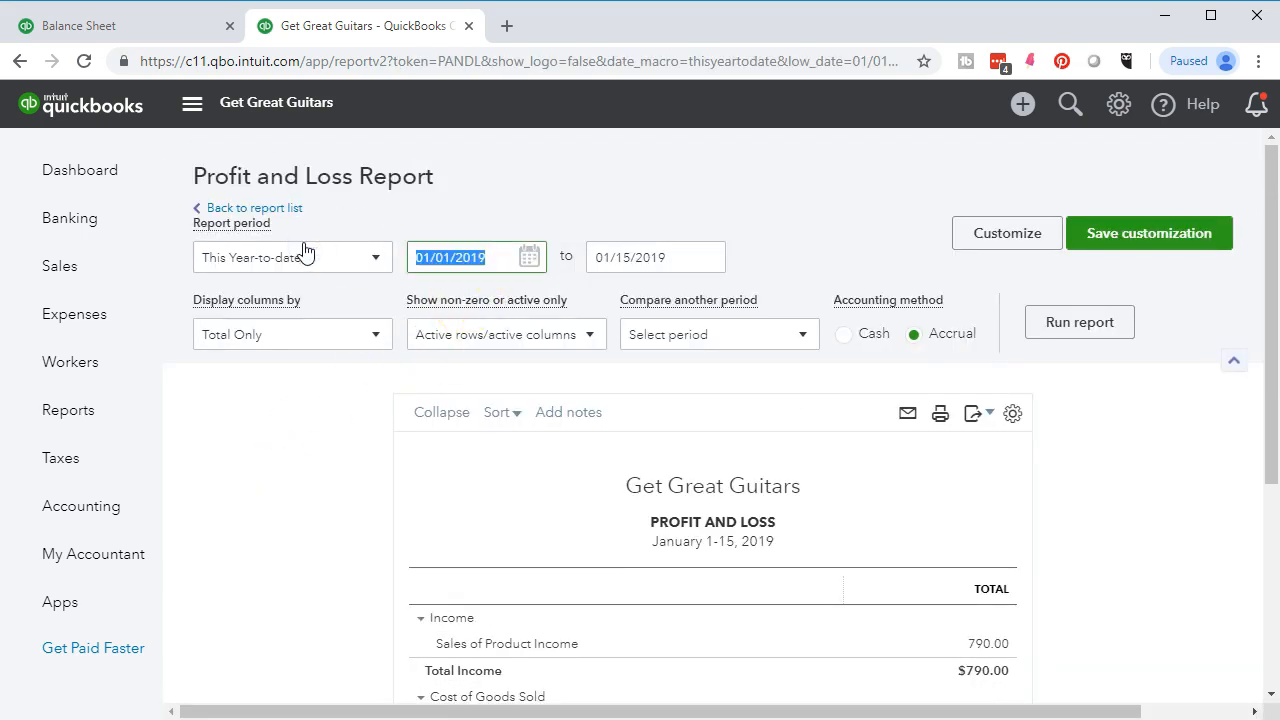
type("01/01/2019")
key("Tab")
type("12/31/2019")
key("Tab")
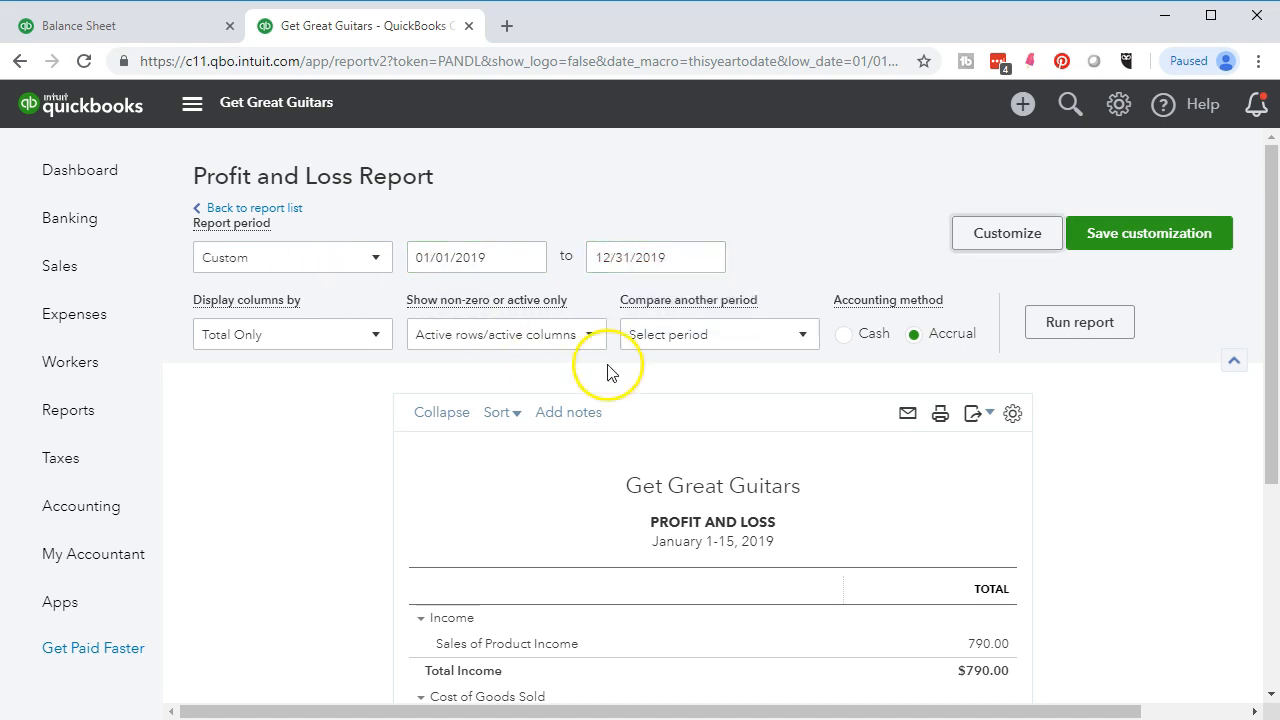
- Rerun the report and drill into the 9,808.00 Service income transactions
left_click(1040, 340)
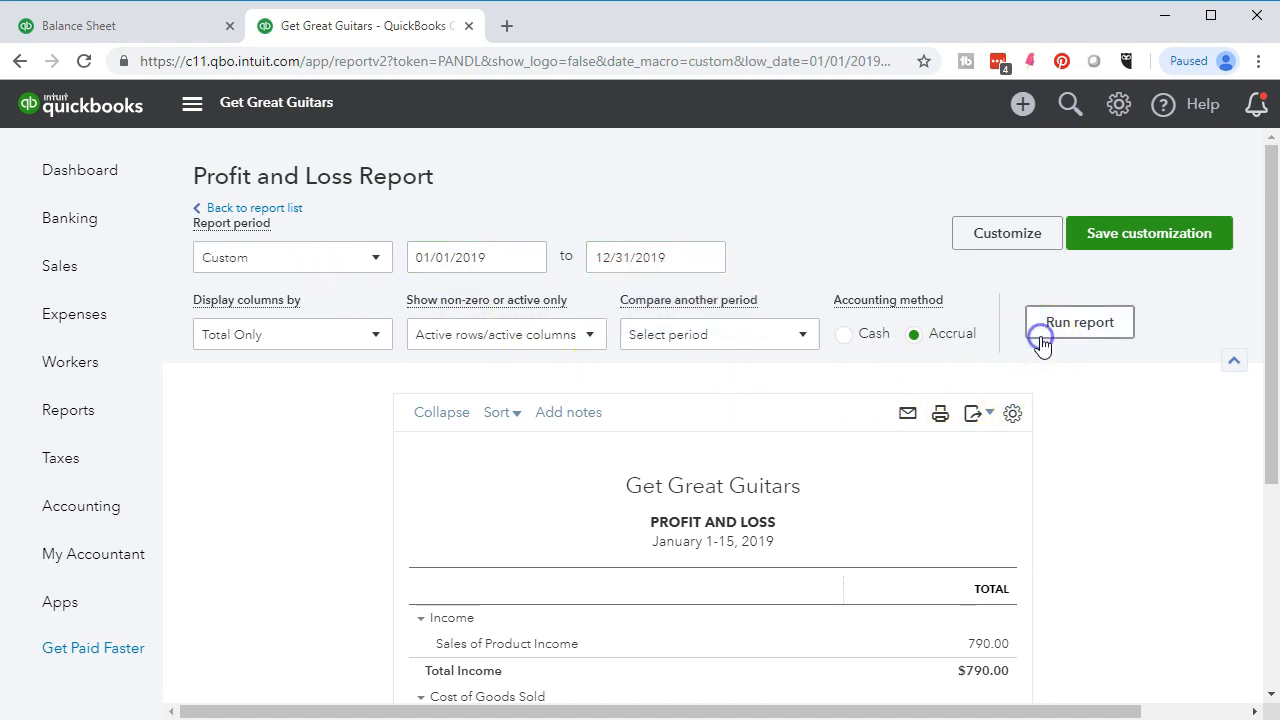
scroll(1040, 343, "down", 3)
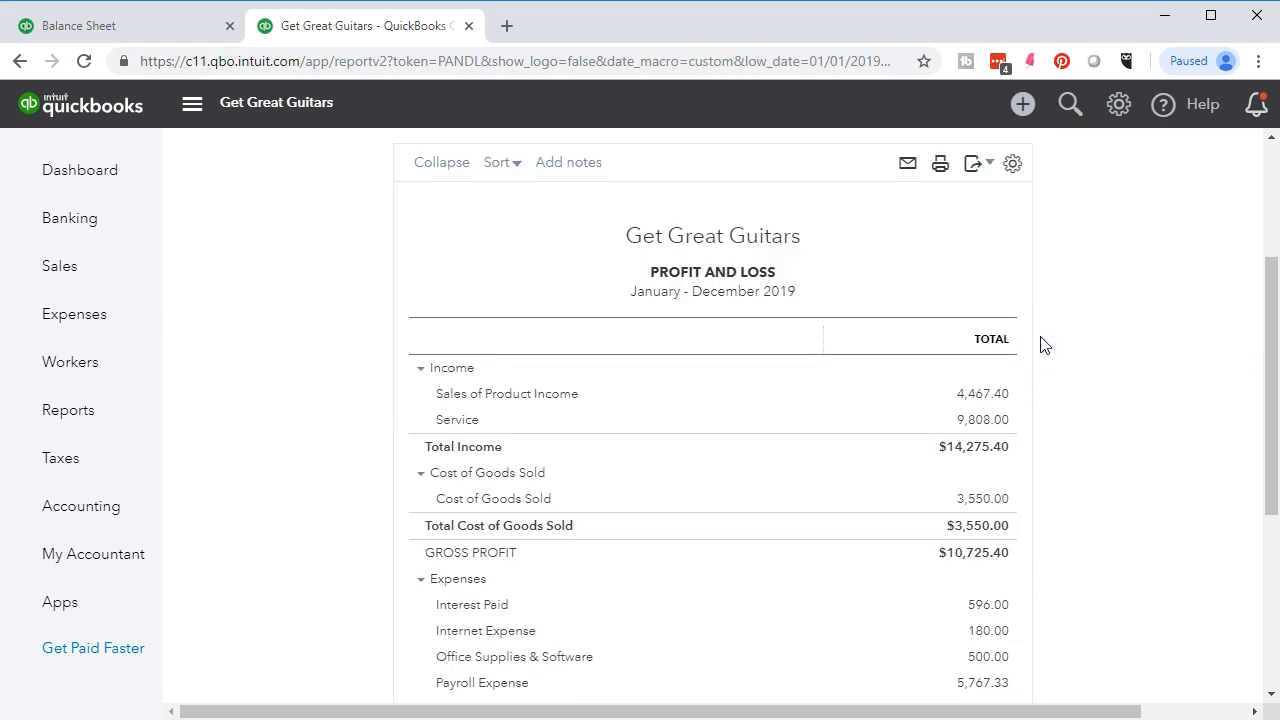
left_click(990, 424)
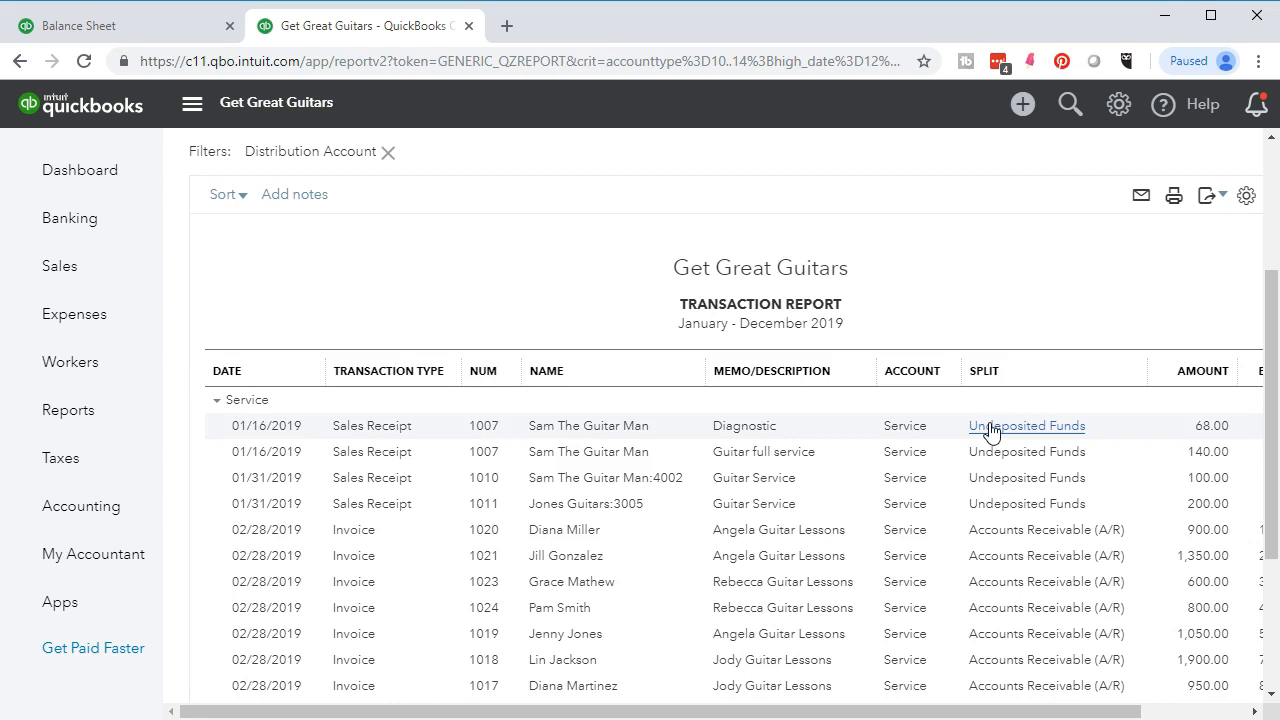
scroll(990, 430, "down", 1)
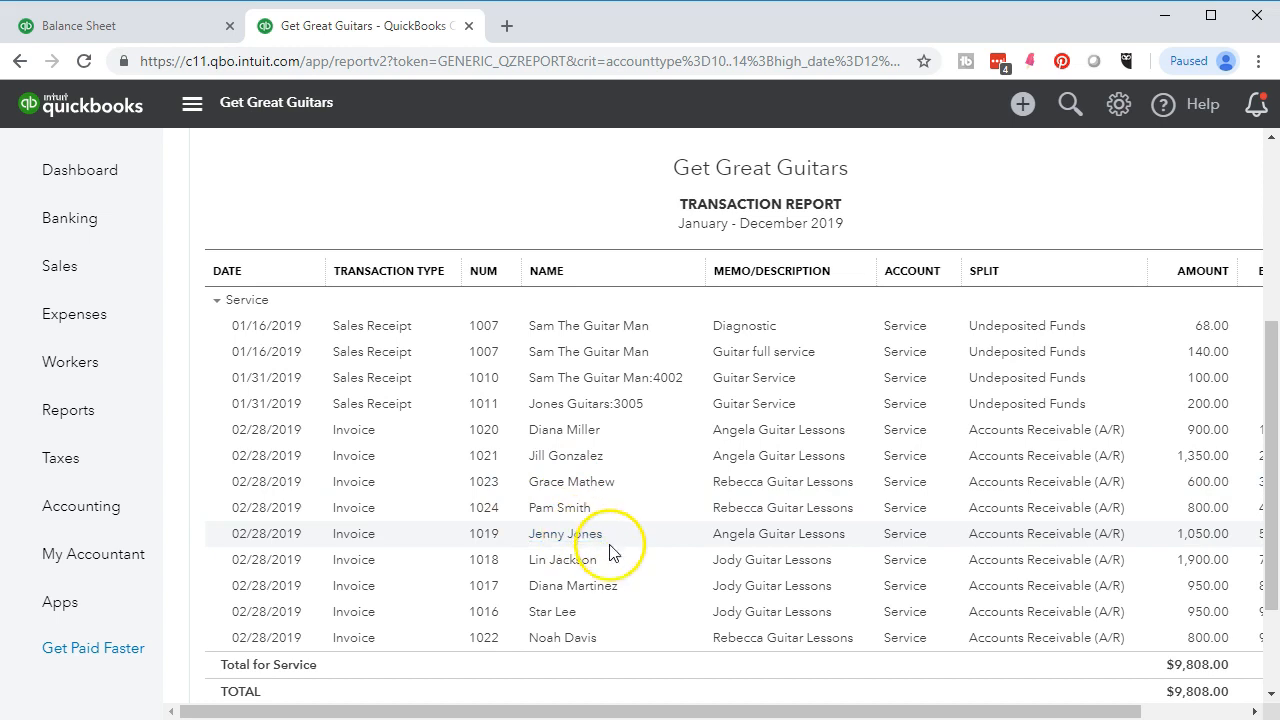
left_click_drag(749, 706, 818, 706)
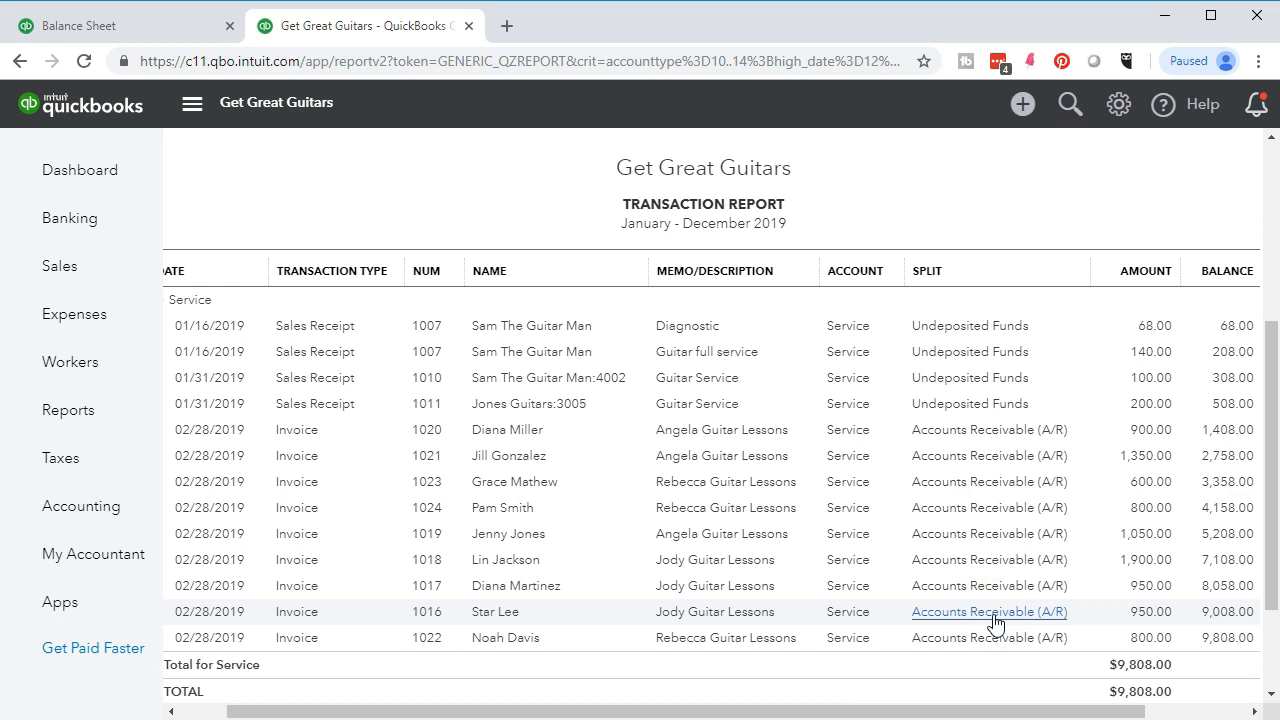
scroll(486, 545, "up", 4)
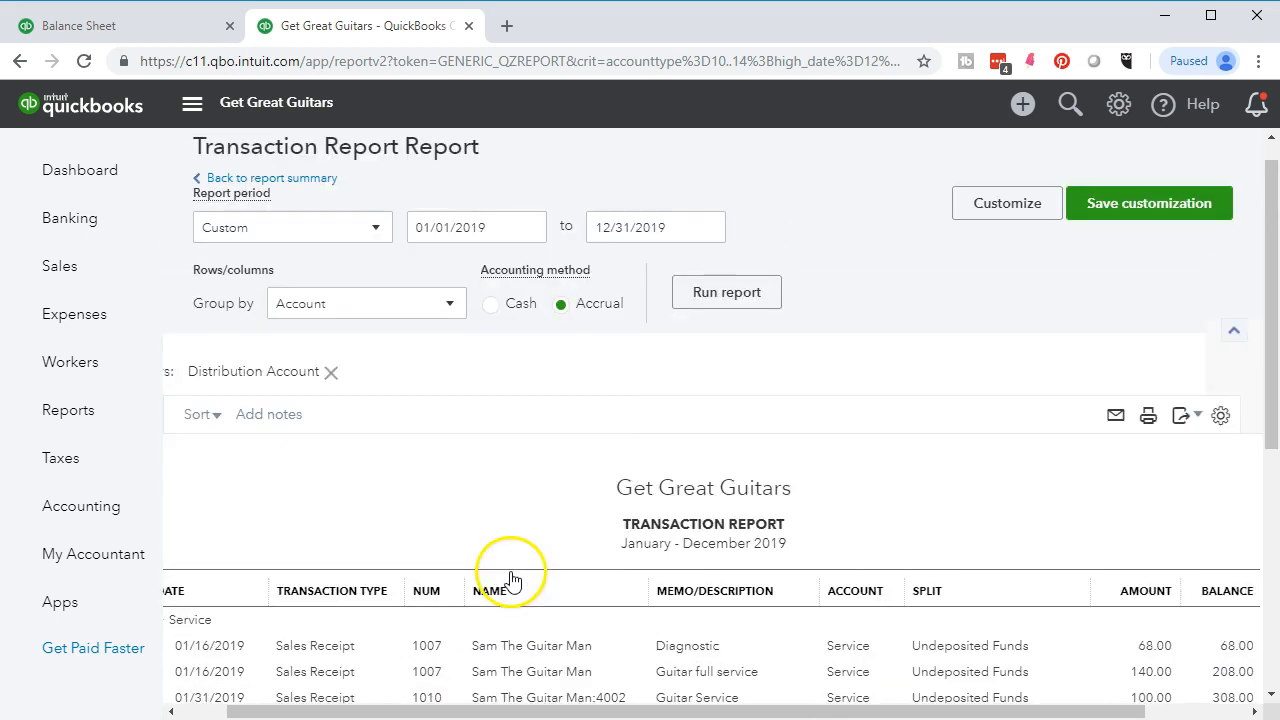
left_click(306, 214)
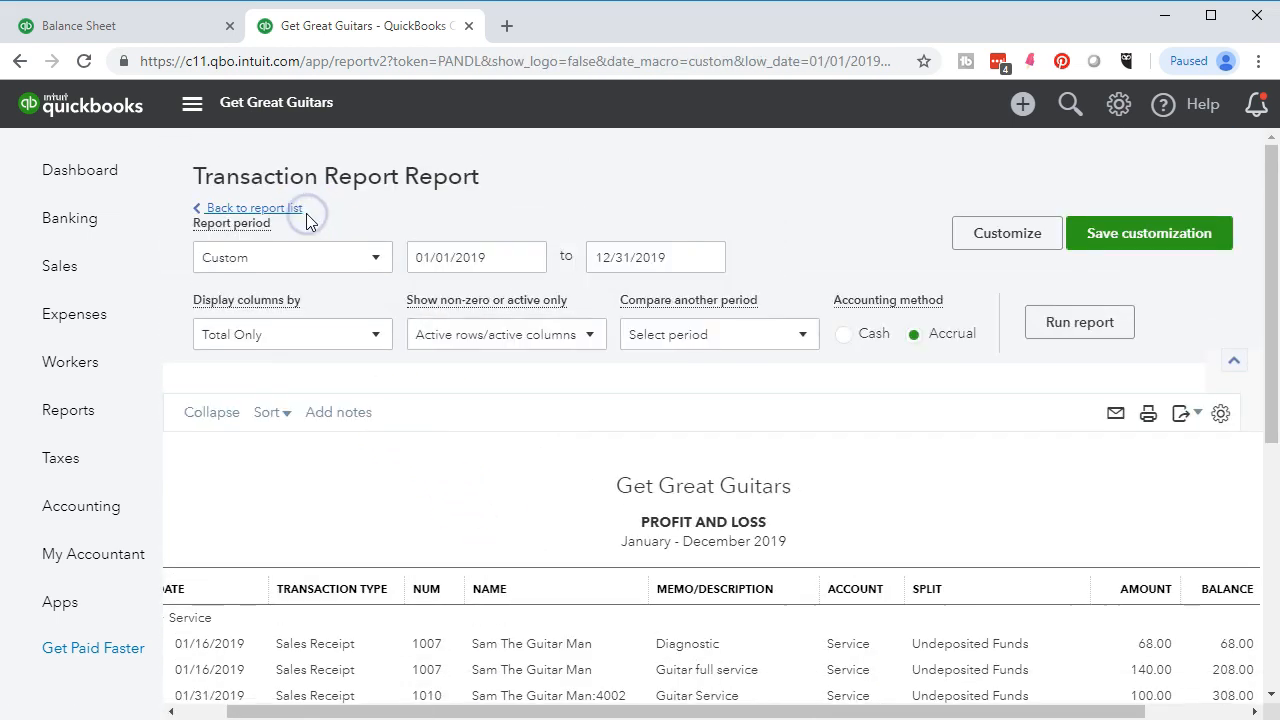
scroll(337, 389, "down", 3)
scroll(351, 456, "up", 3)
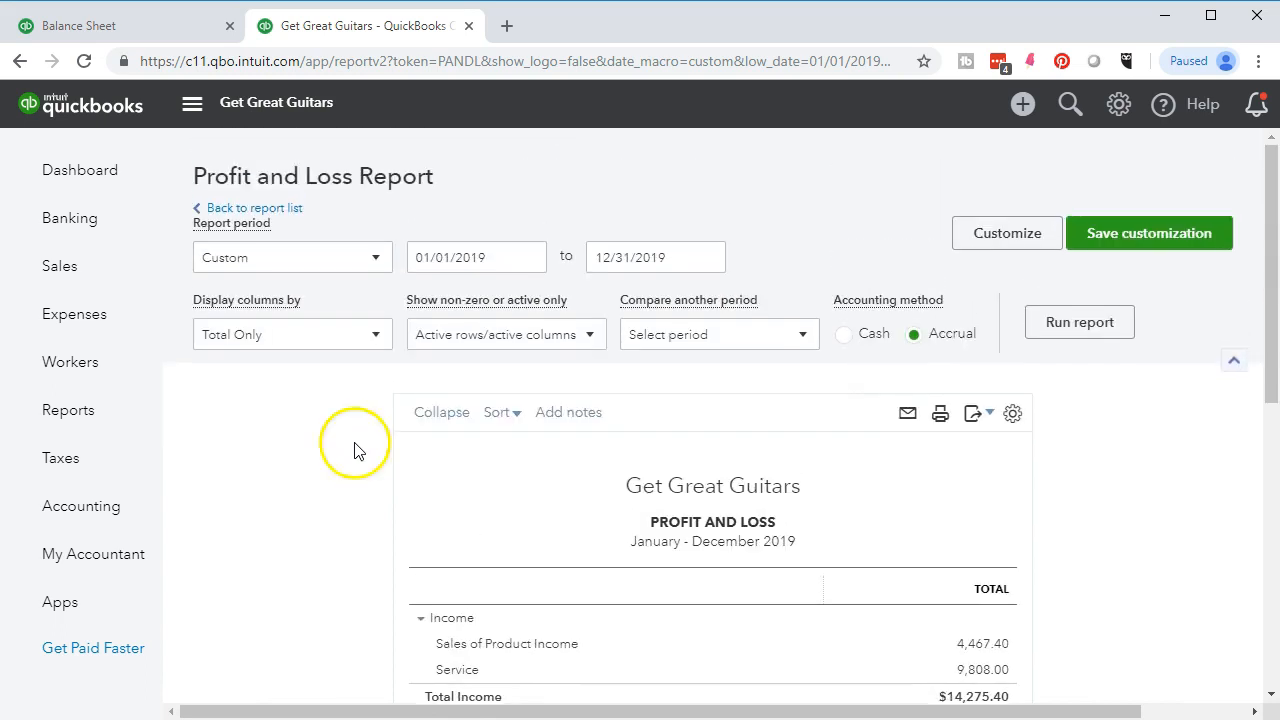
- Duplicate the Profit and Loss tab and move the original after the copy
right_click(410, 28)
left_click(443, 96)
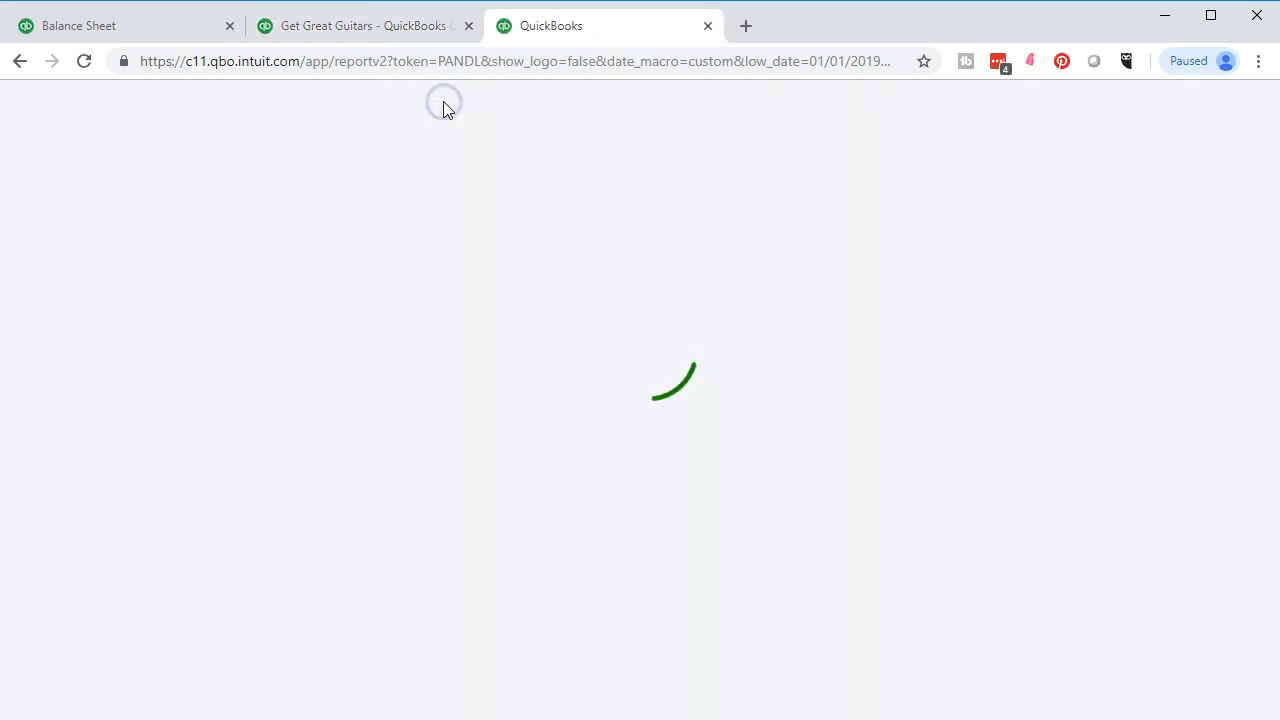
left_click(408, 30)
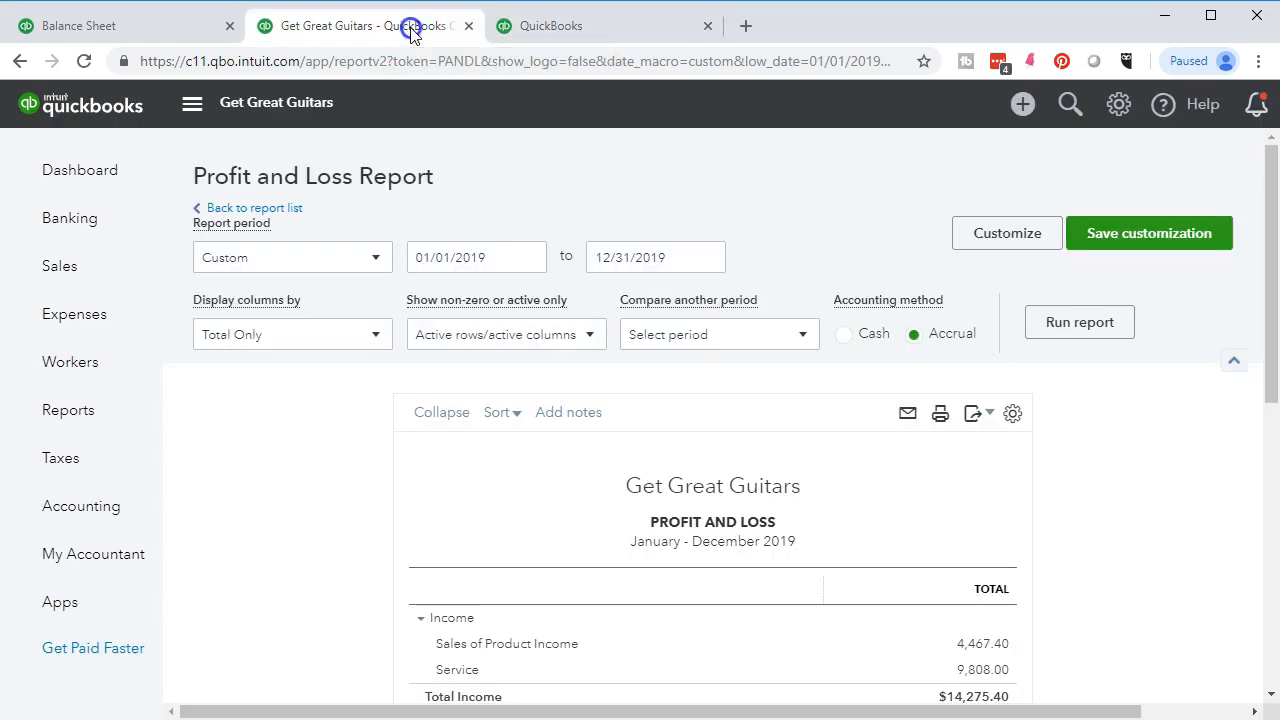
left_click_drag(410, 30, 586, 25)
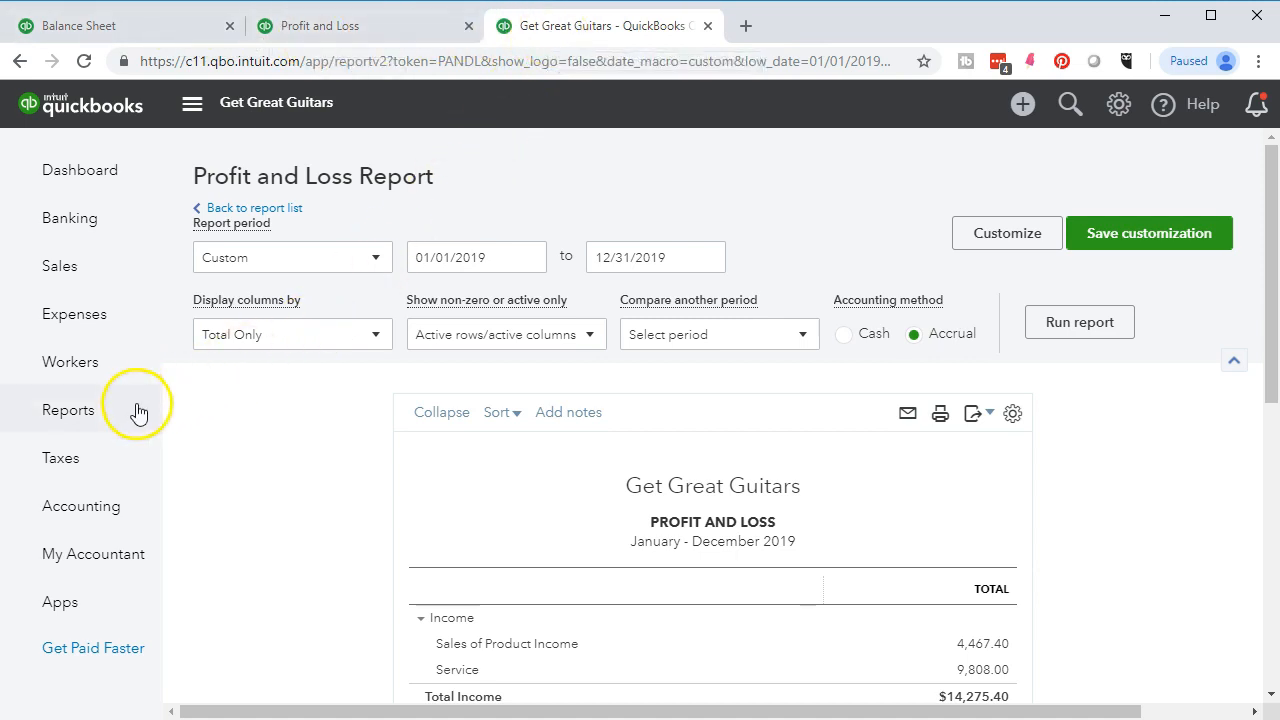
- Open the Customer Balance Detail report from the Reports overview
left_click(110, 423)
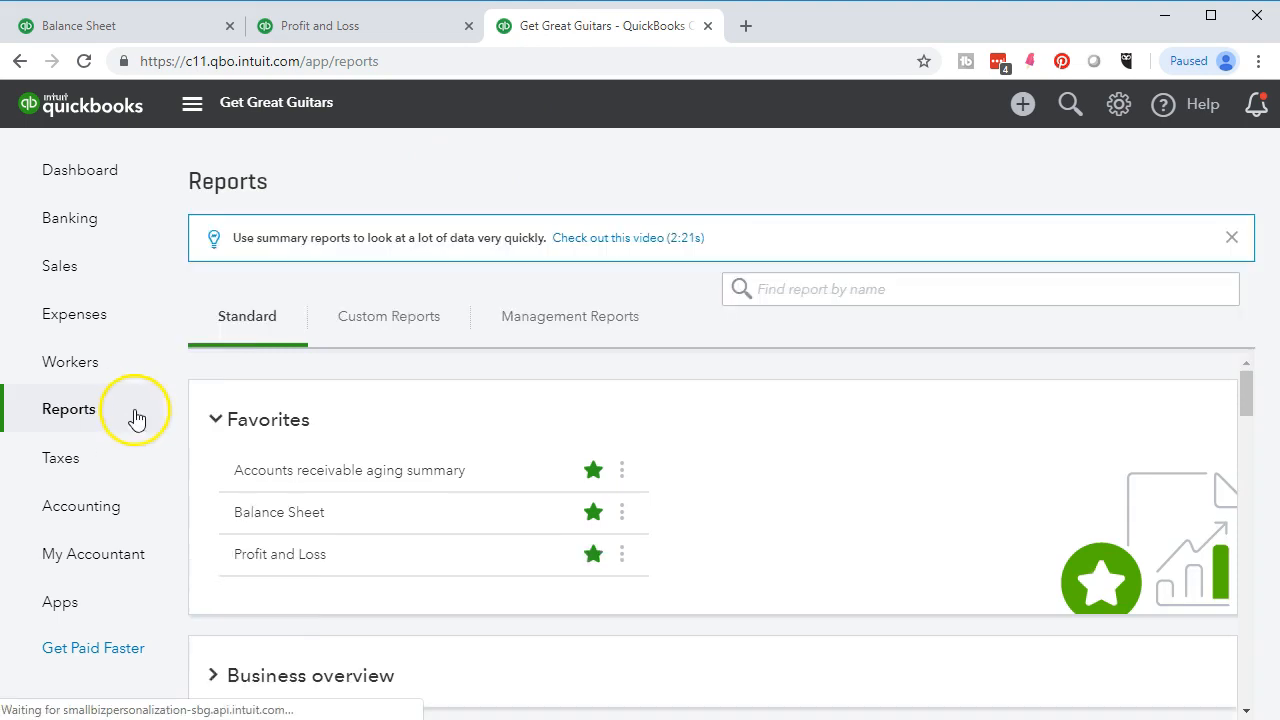
scroll(340, 404, "down", 3)
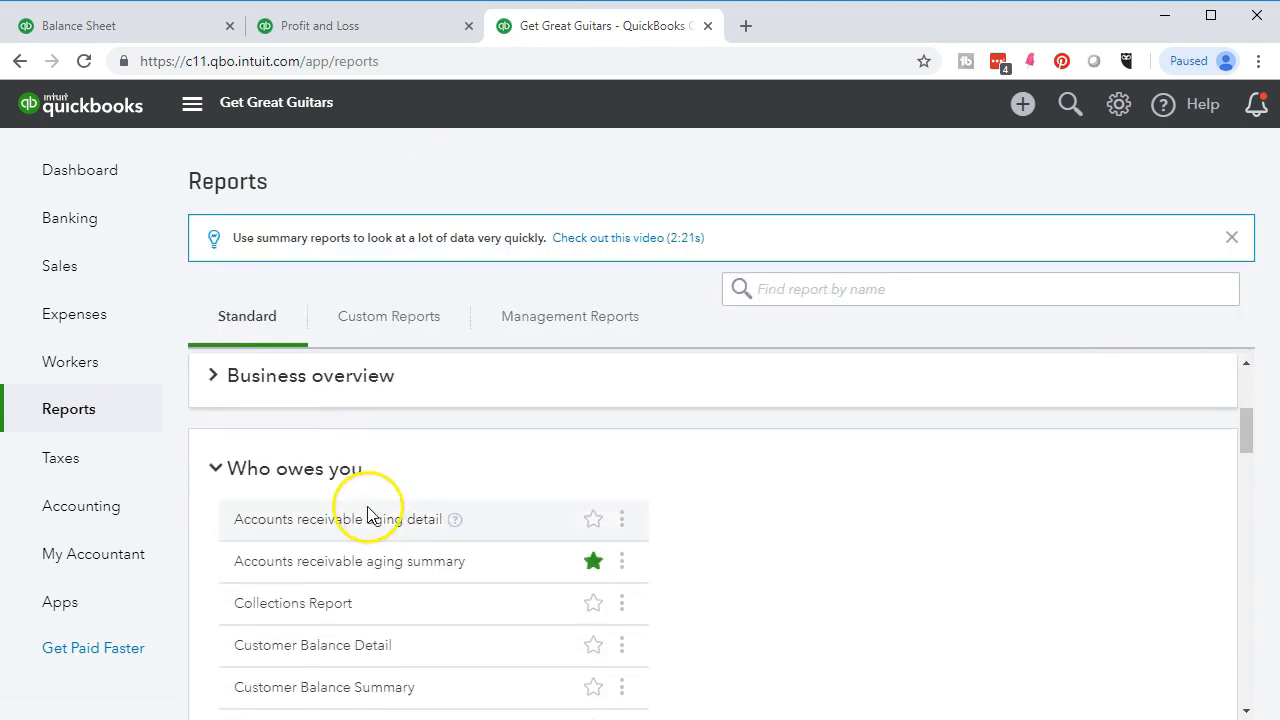
scroll(464, 502, "down", 1)
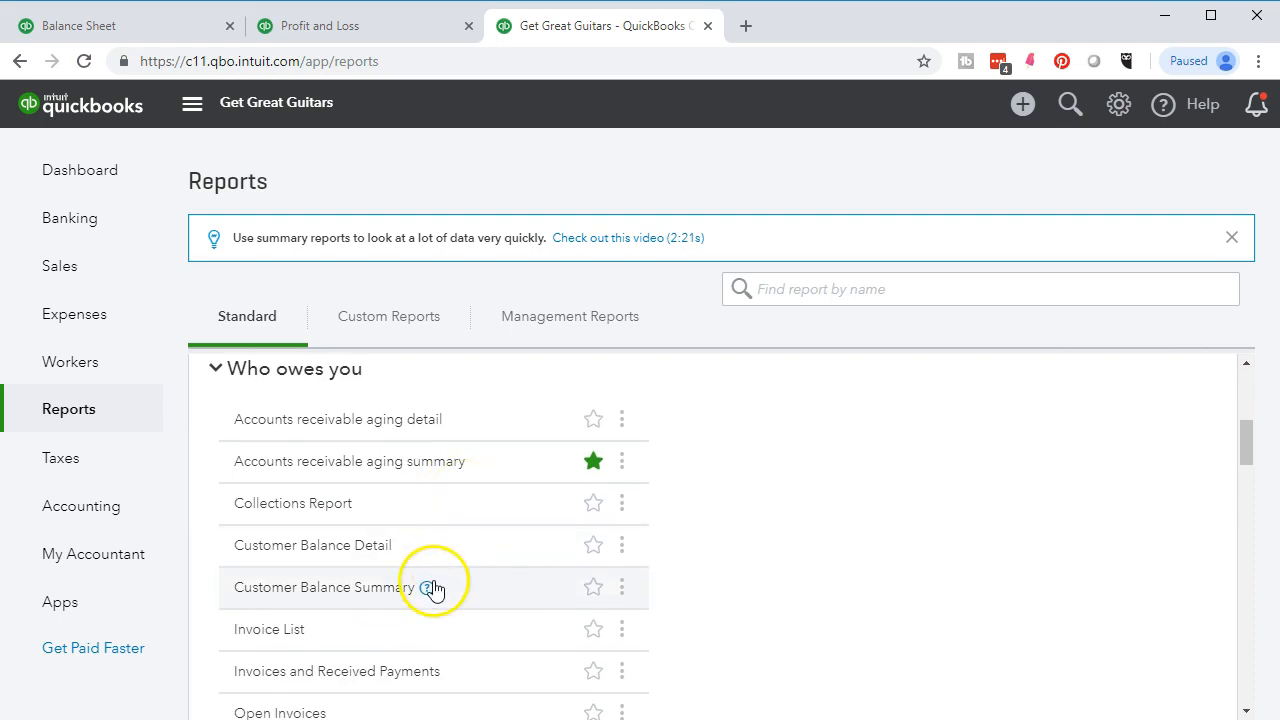
left_click(337, 552)
- Scroll through the Customer Balance Detail report's $10,449.00 total, then return to the Balance Sheet
scroll(537, 528, "down", 2)
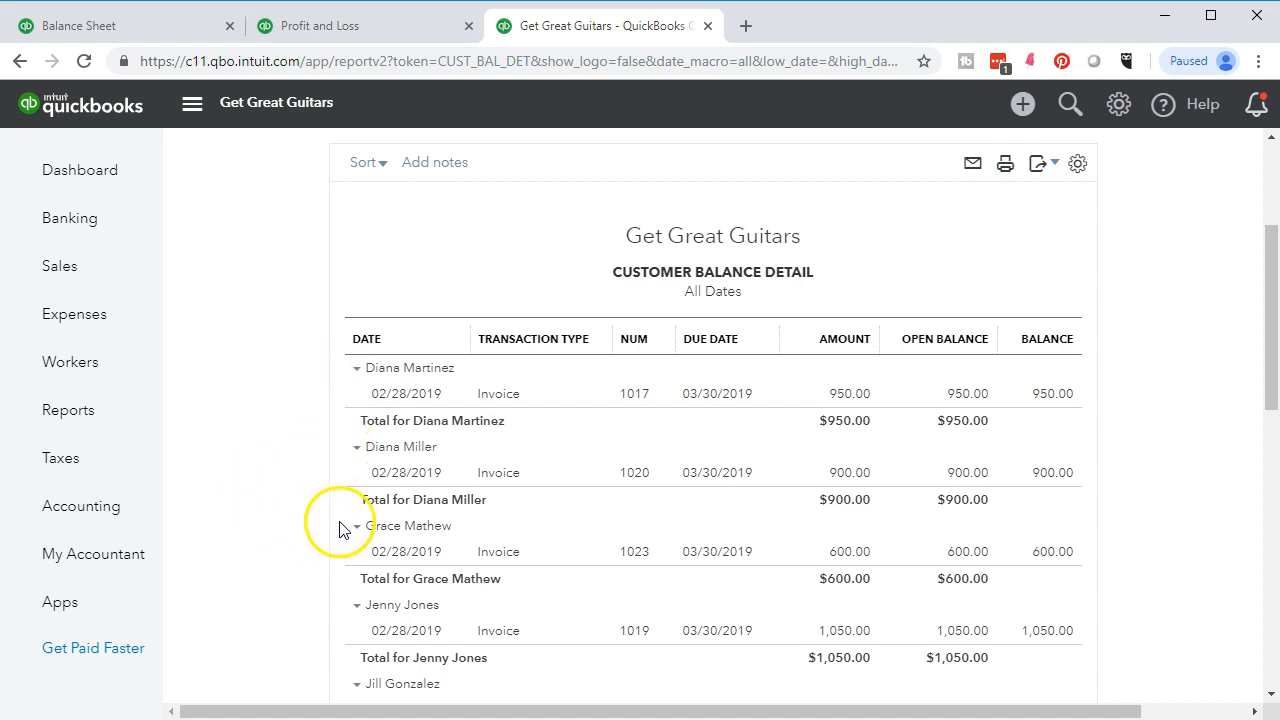
scroll(270, 527, "down", 1)
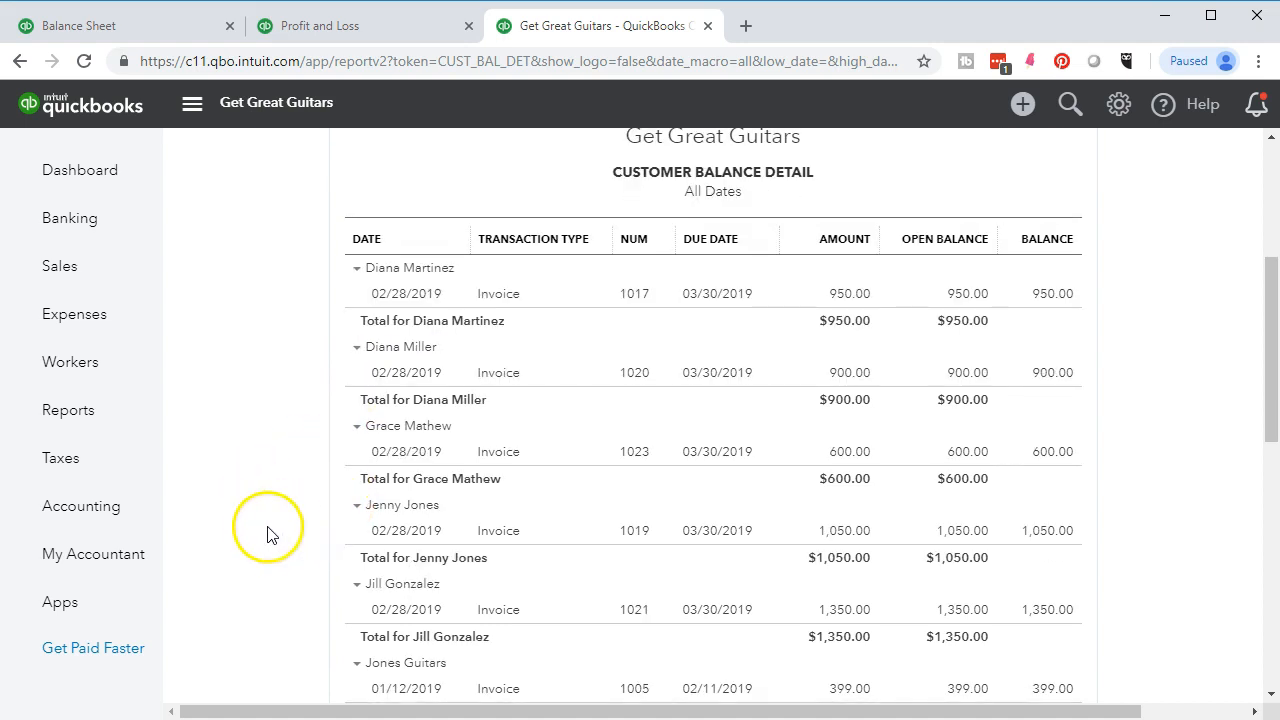
scroll(266, 534, "down", 1)
scroll(280, 541, "down", 6)
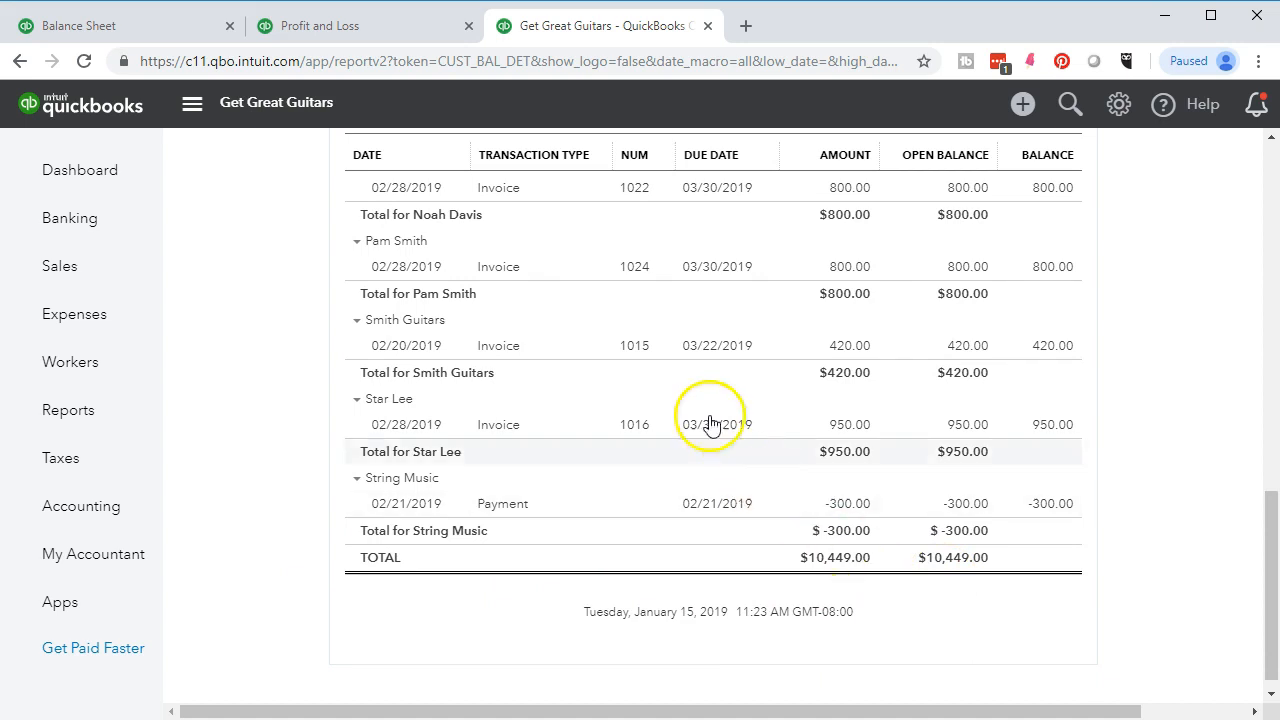
left_click(188, 28)
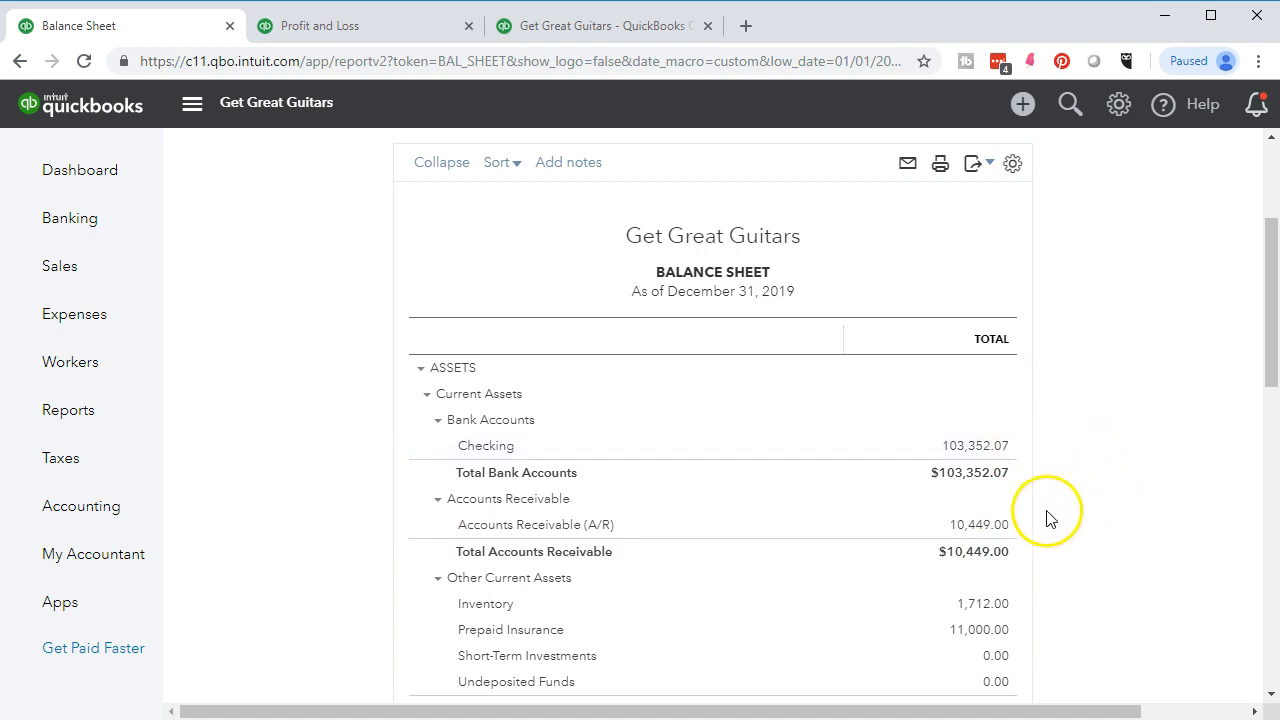
- Drill into the 10,449.00 Accounts Receivable amount to review its transactions
left_click(980, 530)
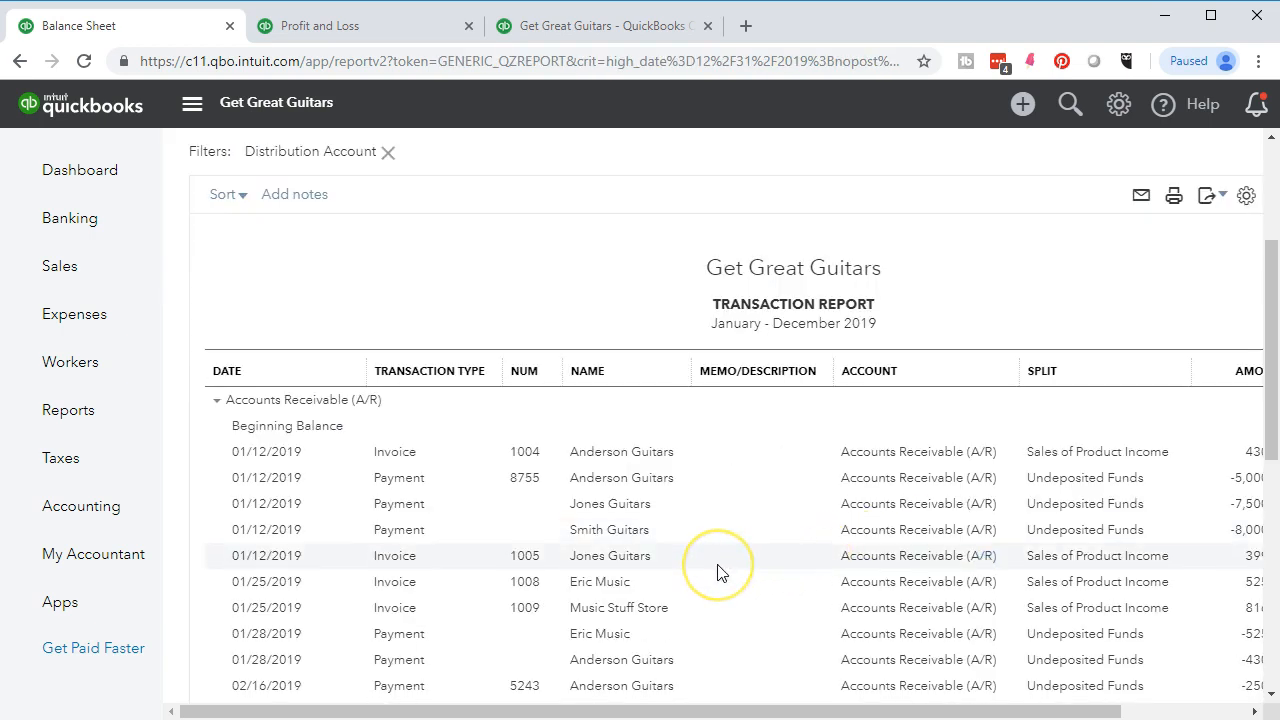
scroll(722, 572, "down", 5)
scroll(722, 572, "up", 5)
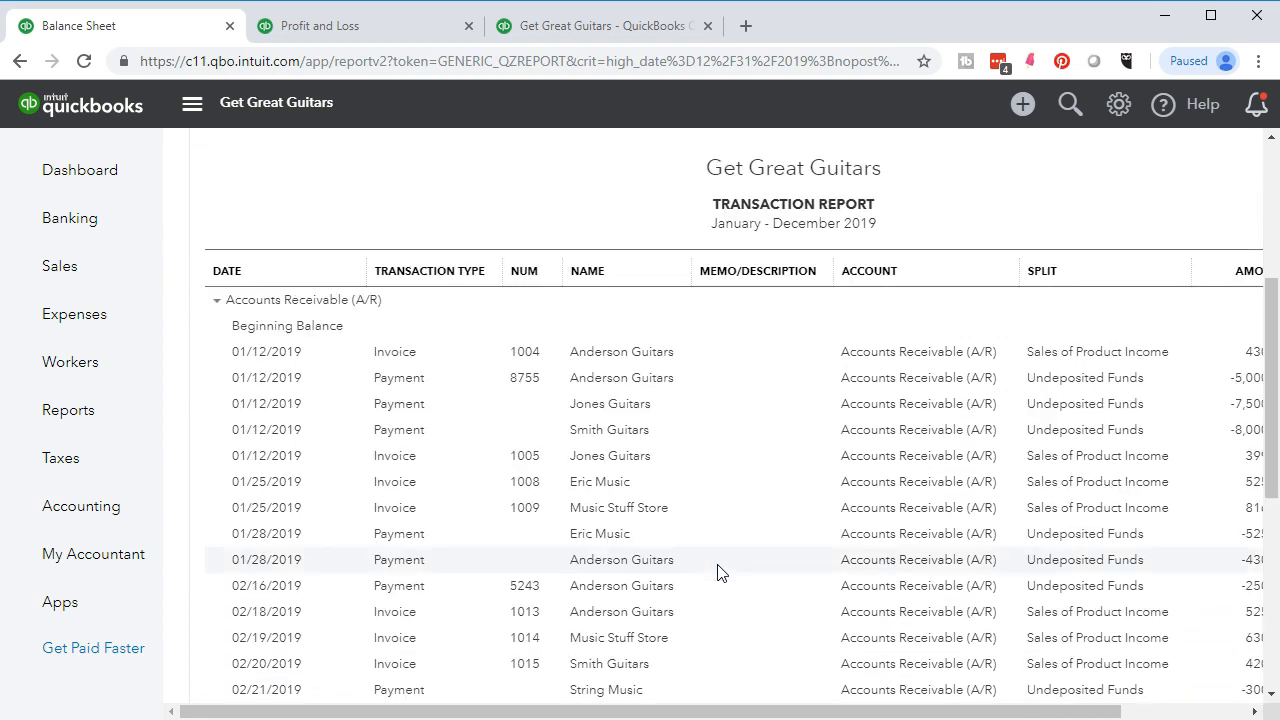
- Go back to the Customer Balance Detail report to compare its $10,449.00 total
left_click(591, 30)
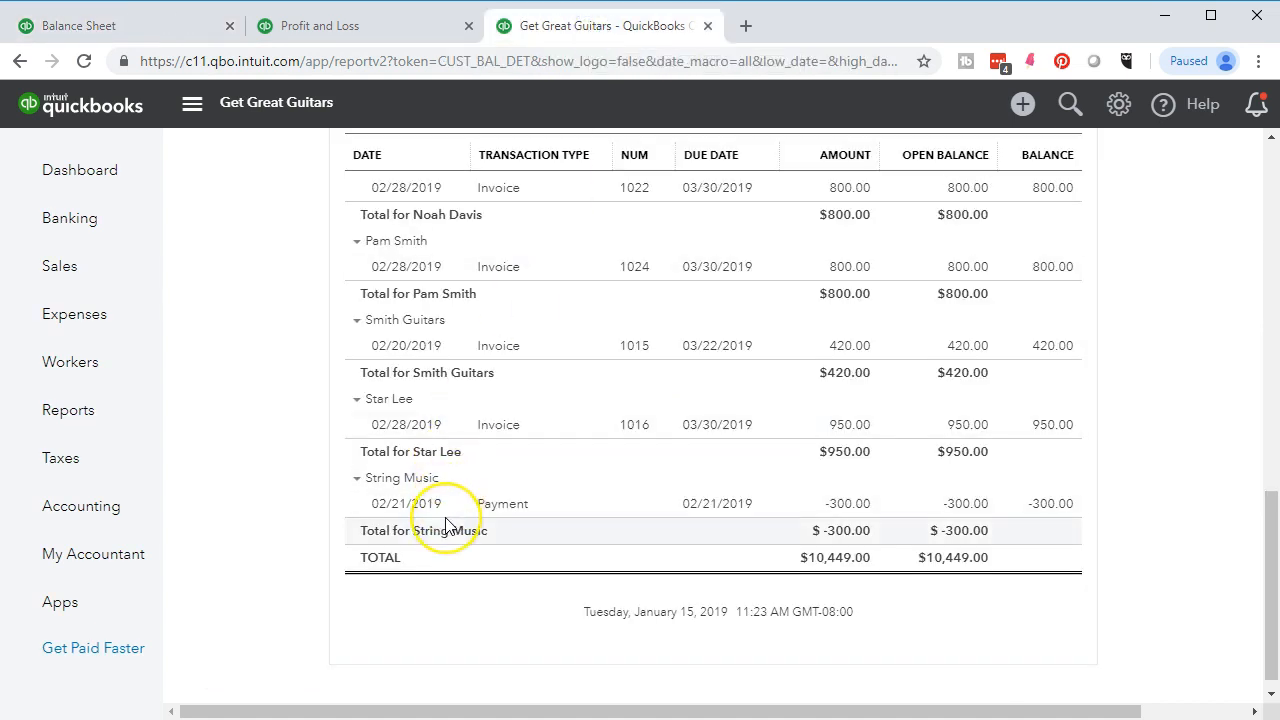
scroll(449, 527, "up", 4)
scroll(446, 525, "up", 5)
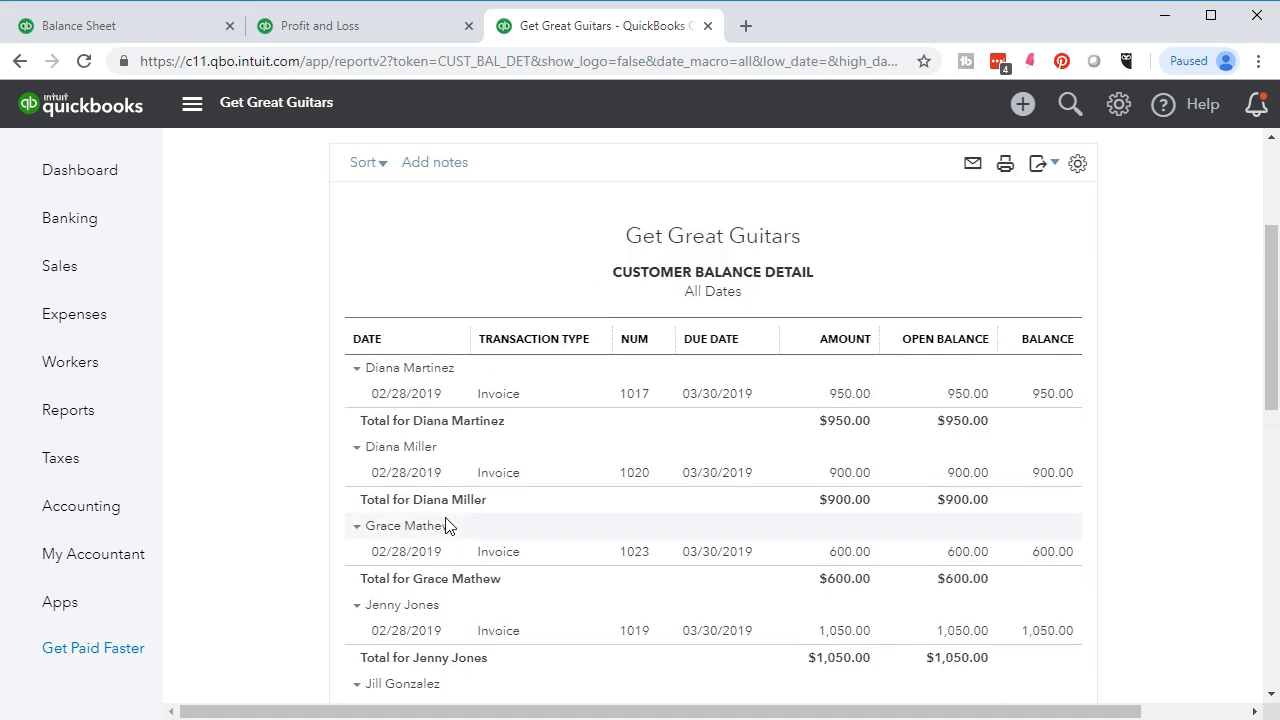